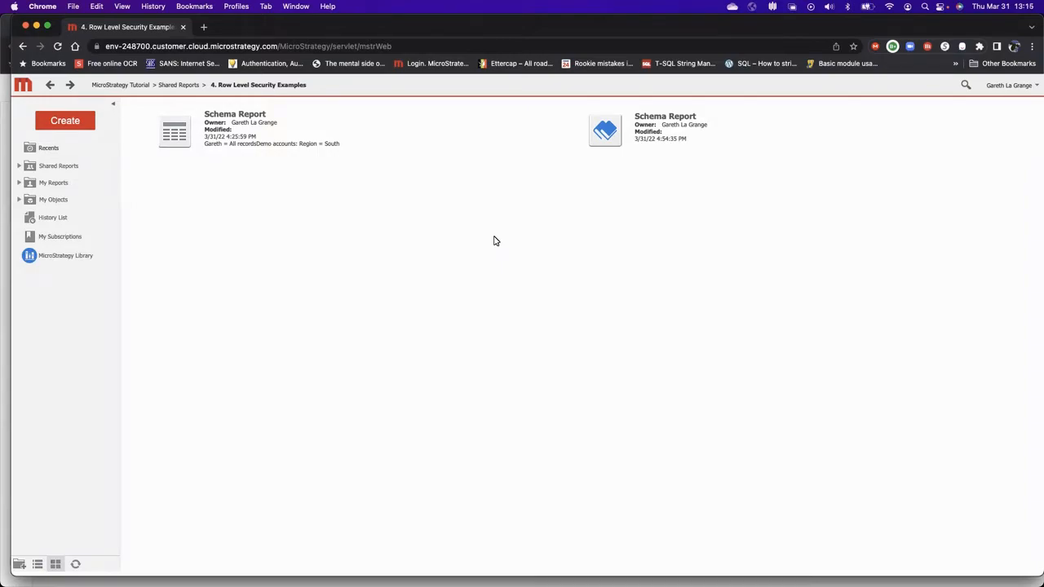
Step: In Workstation, inspect the Region is South security filter's definition (Region In South), then view Users and Groups
mouse_move(610, 570)
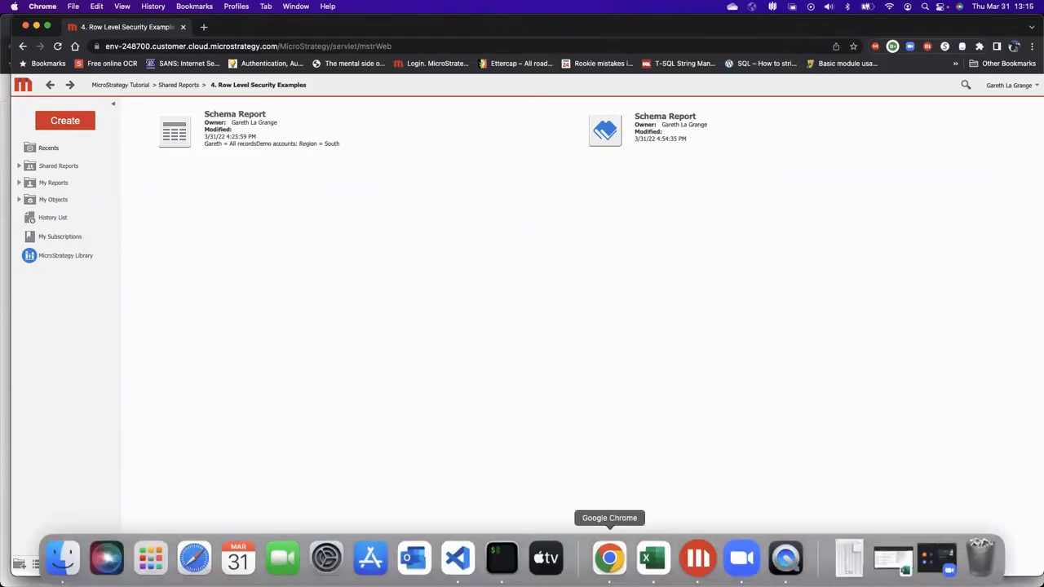
click(685, 565)
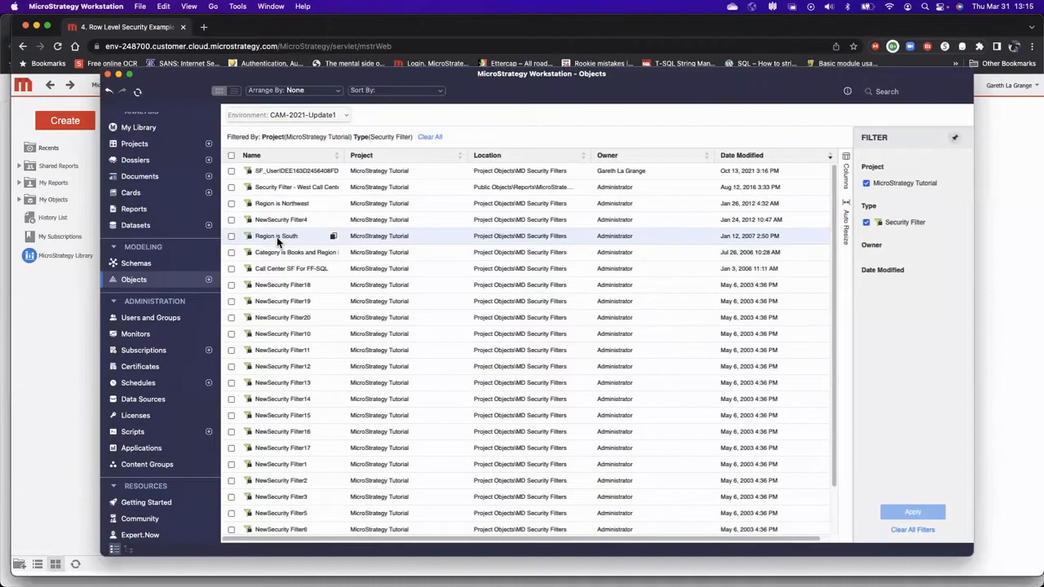
right_click(277, 236)
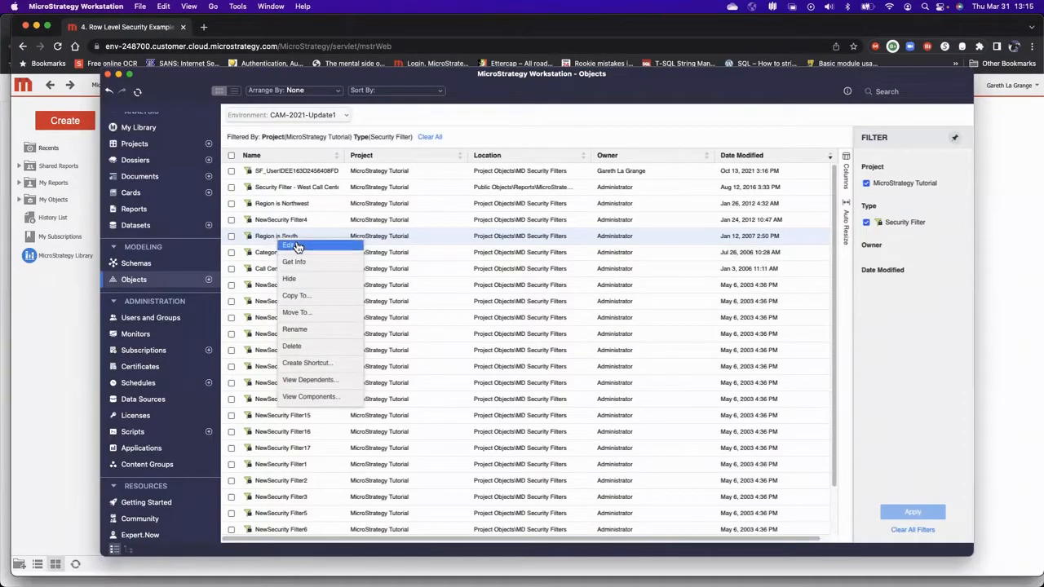
click(295, 243)
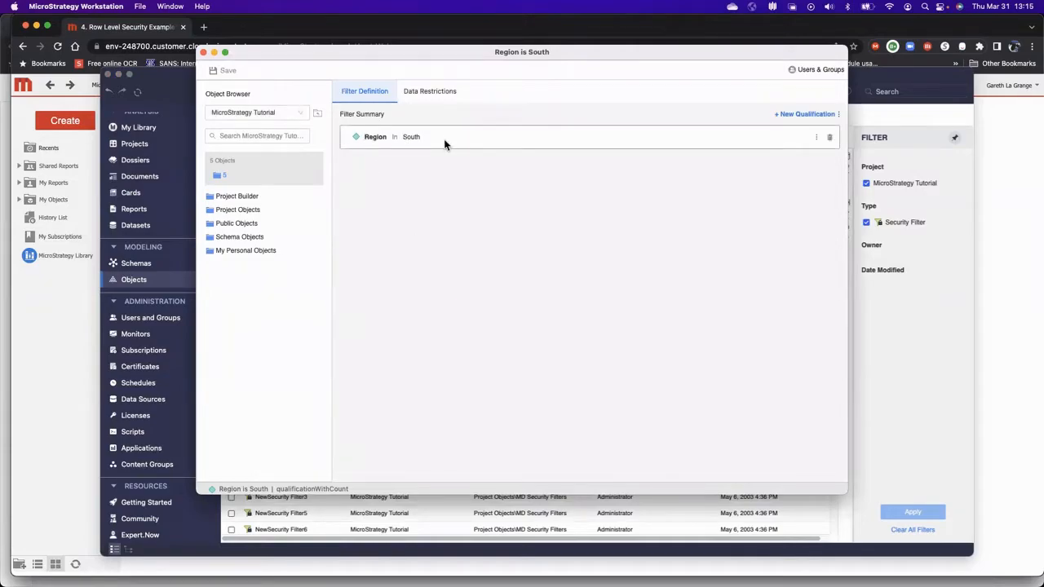
click(204, 53)
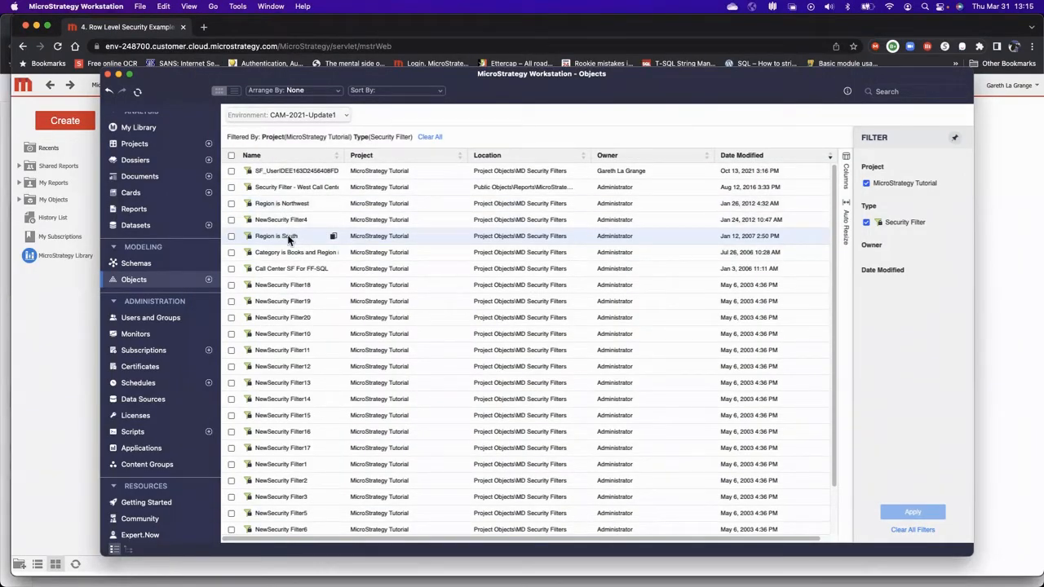
click(152, 318)
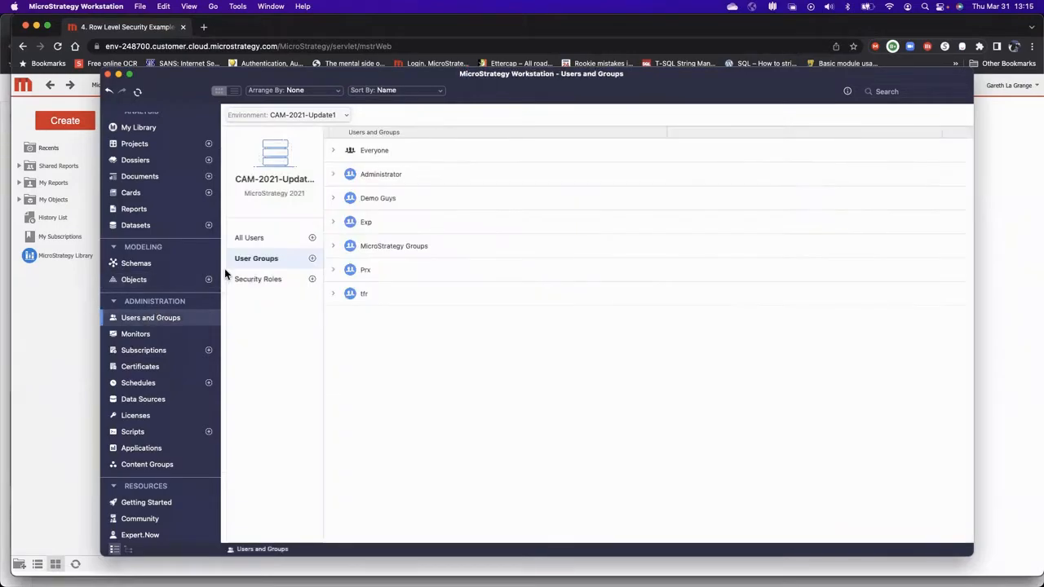
Step: Confirm the Demo Guys group's security filters include Region is South, then return to the browser
right_click(374, 198)
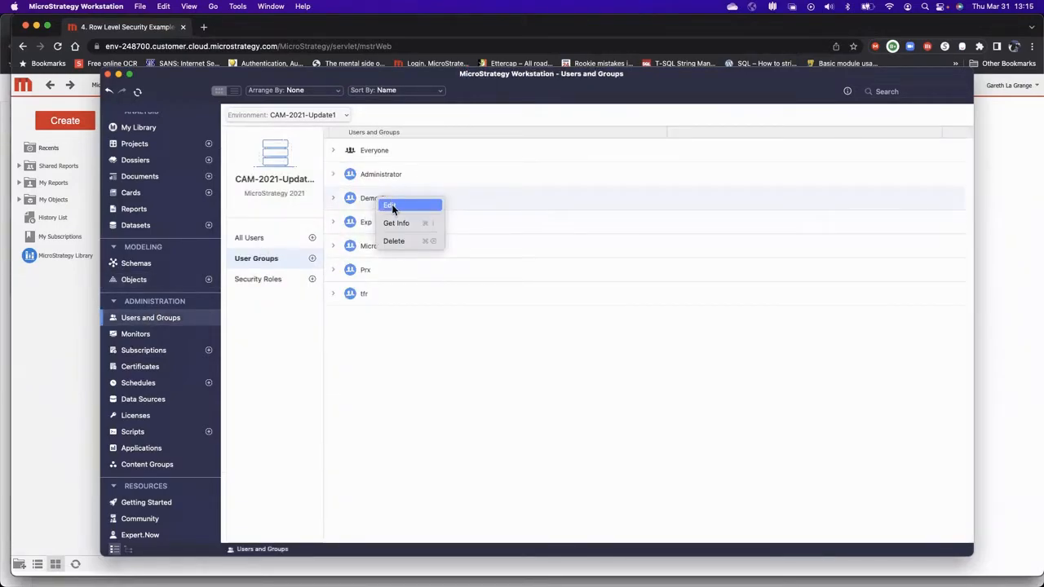
click(391, 209)
click(290, 237)
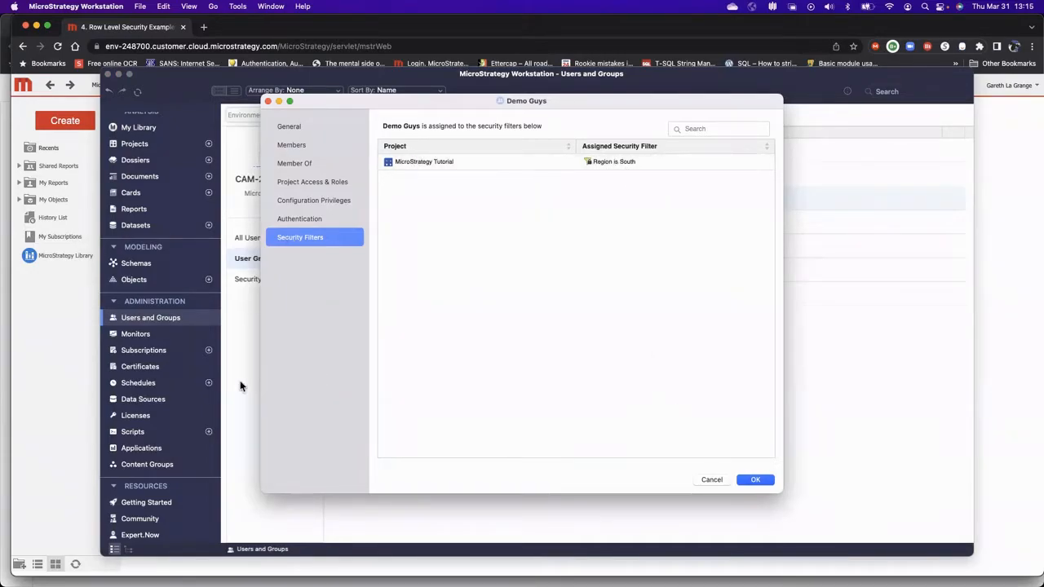
click(81, 381)
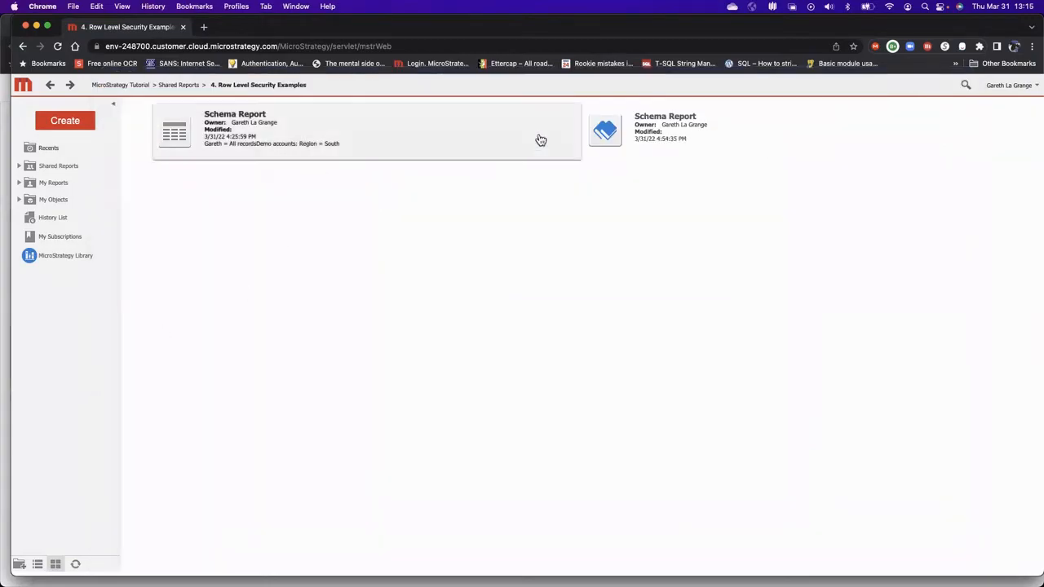
Step: Review the Schema Report's Central-region rows, then switch to the incognito Row Level Security Examples window
click(649, 118)
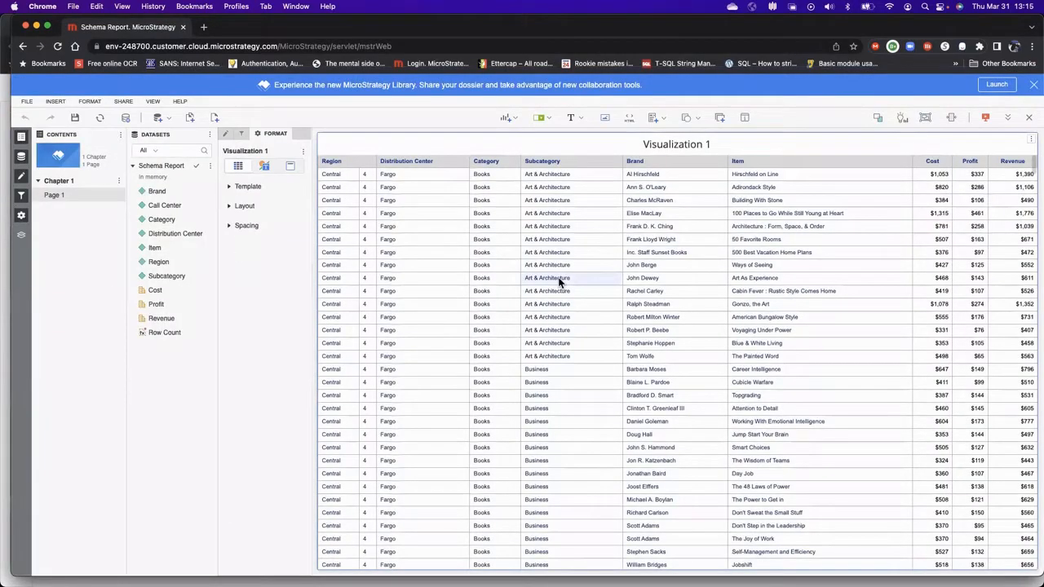
scroll(559, 283, down, 10)
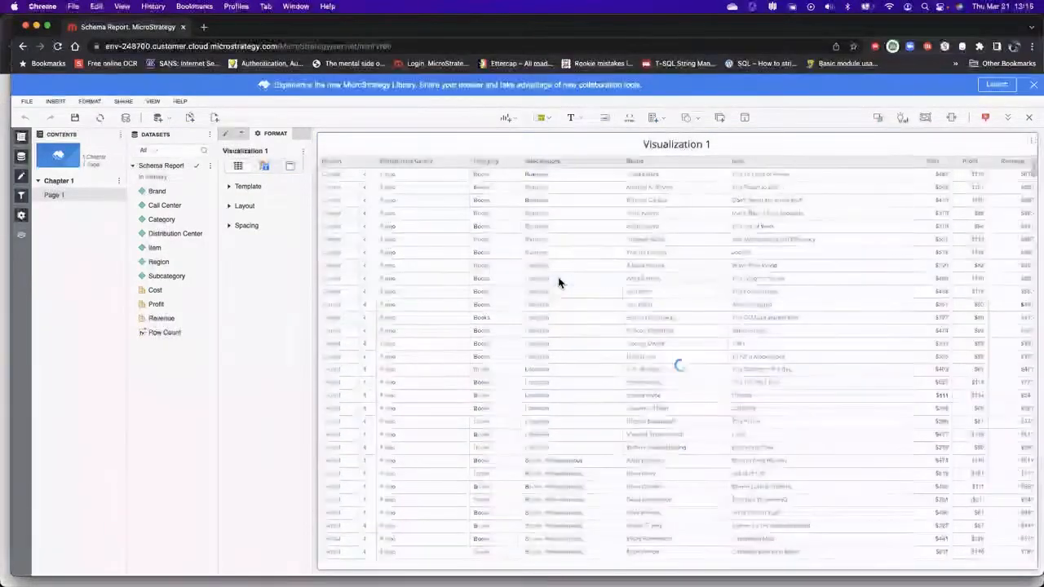
scroll(559, 282, down, 10)
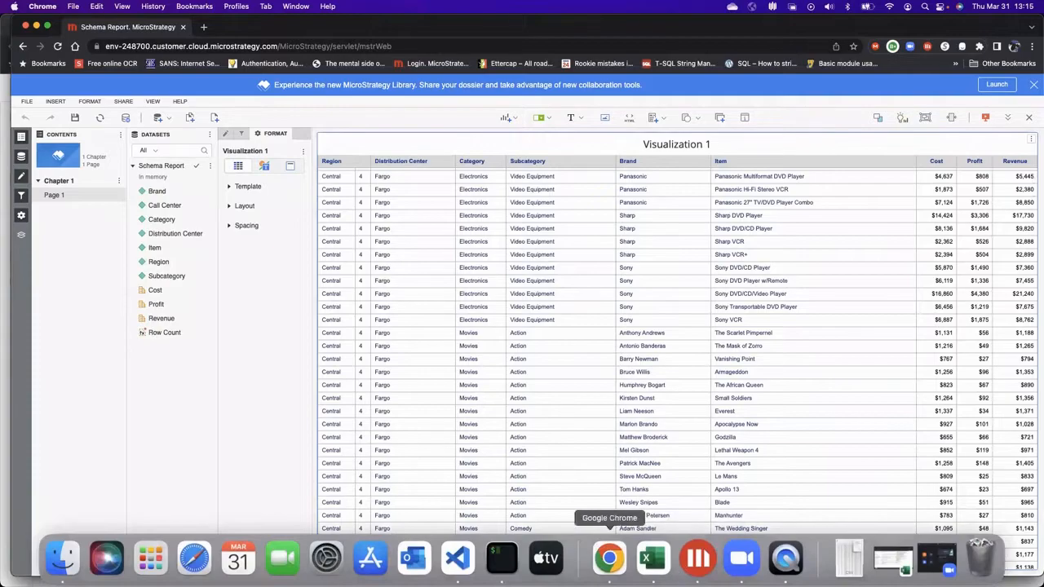
right_click(619, 562)
click(685, 400)
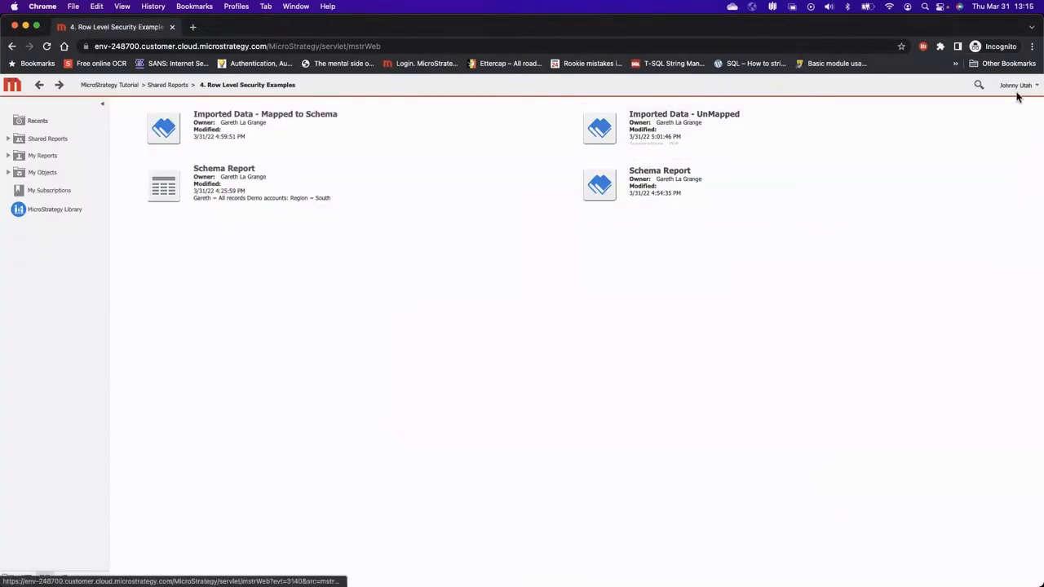
Step: Log out and sign back in with the demo user's name and password
click(1029, 85)
click(980, 146)
click(522, 149)
click(500, 163)
text(U)
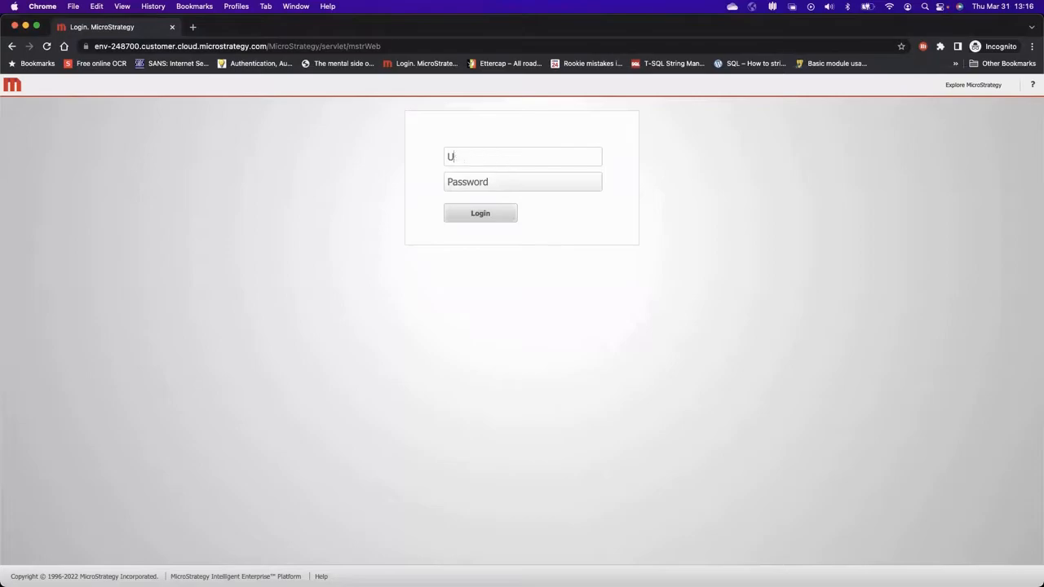
text(tahJ)
key(Tab)
text(********)
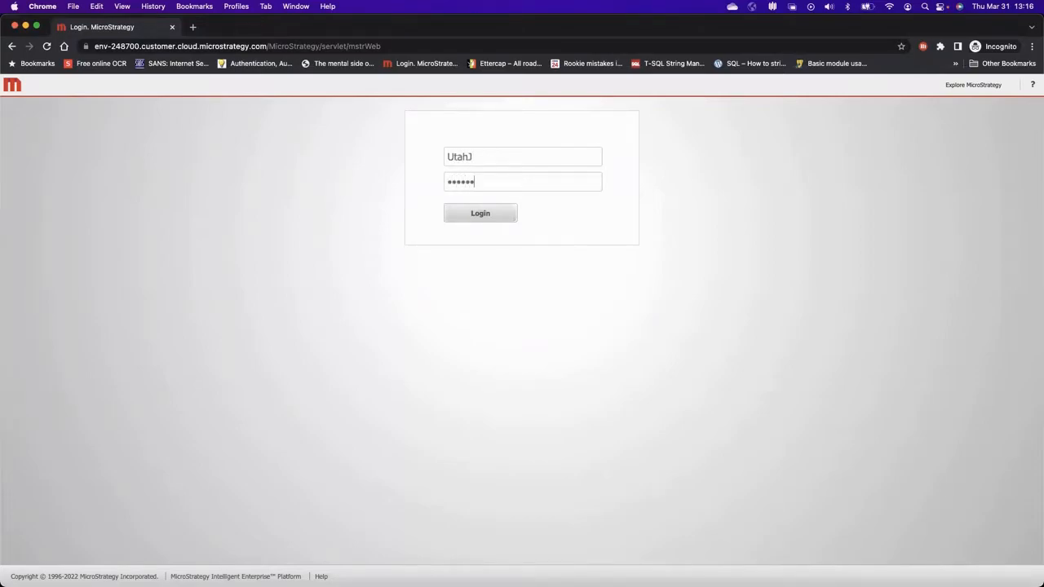
click(458, 217)
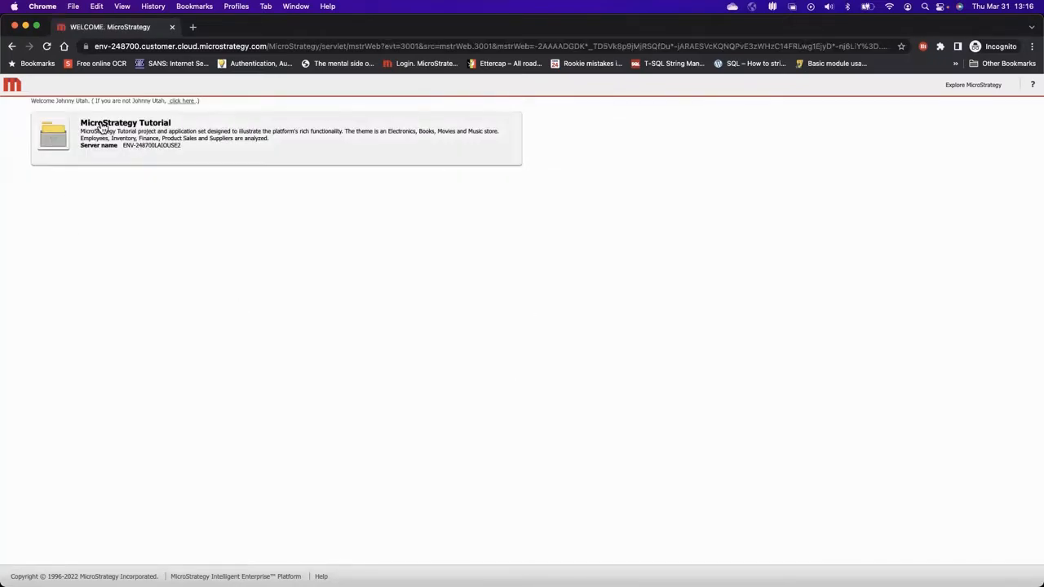
Step: Navigate from MicroStrategy Tutorial to the 4. Row Level Security Examples folder
click(122, 127)
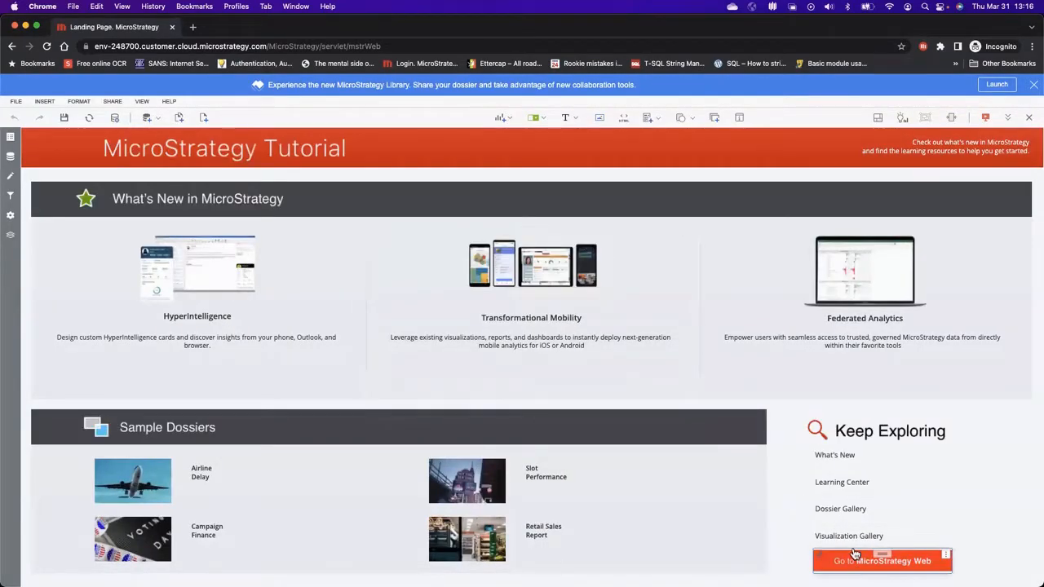
click(854, 563)
click(903, 575)
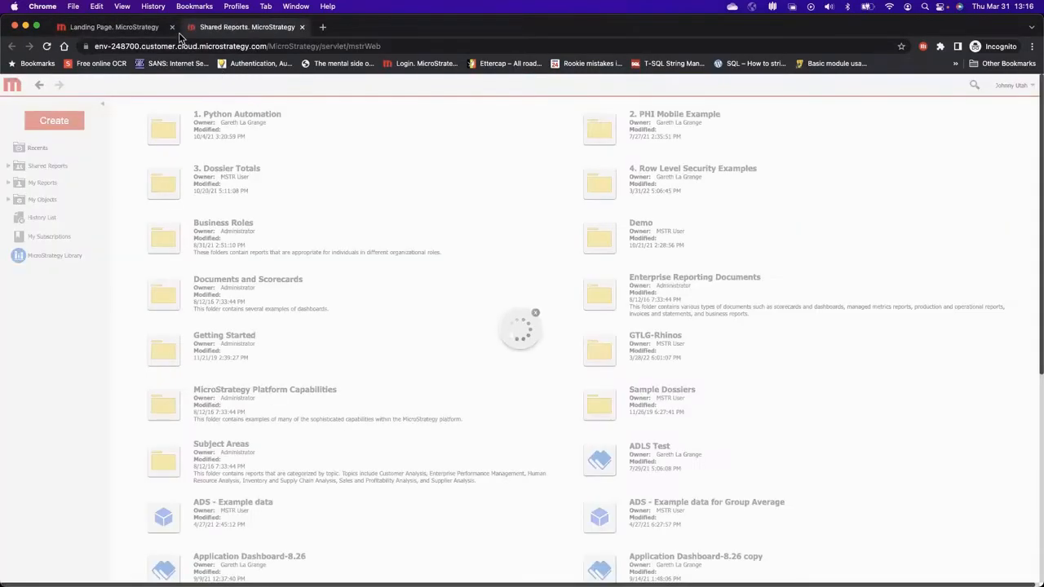
click(582, 204)
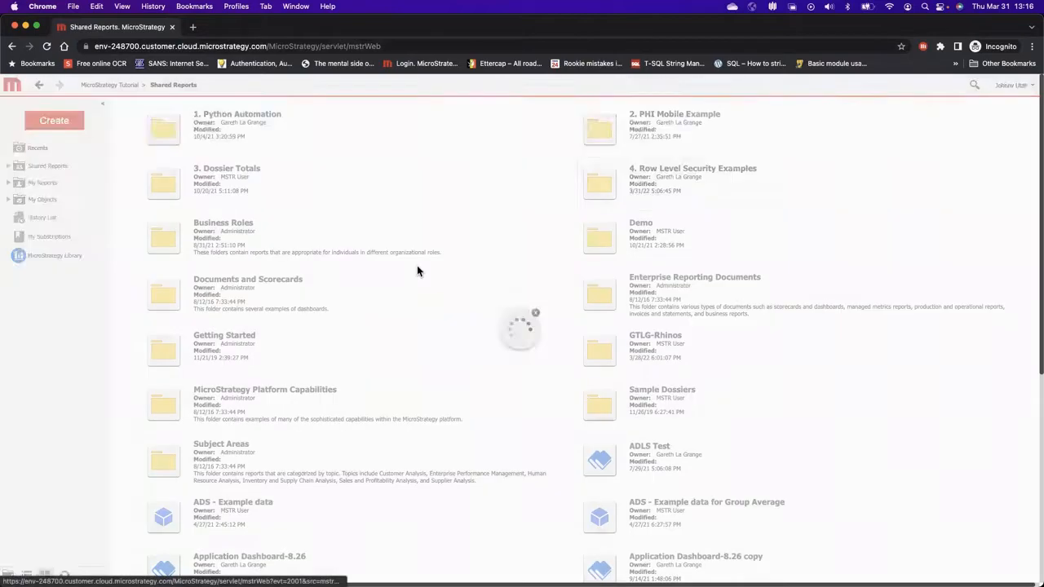
Step: Open the Schema Report as the demo user and confirm only South-region New Orleans rows appear
mouse_move(695, 117)
click(677, 135)
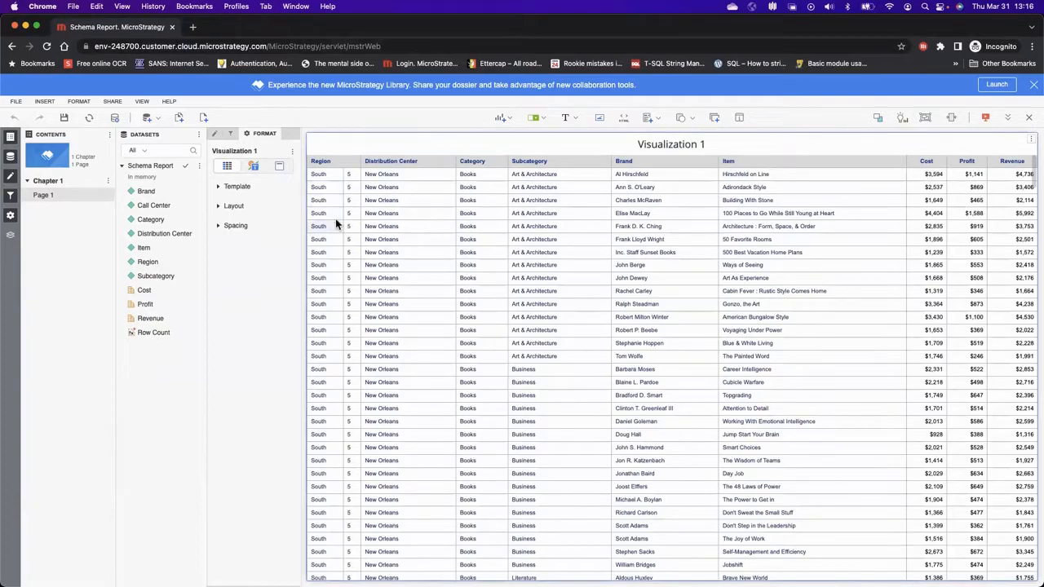
scroll(324, 253, down, 15)
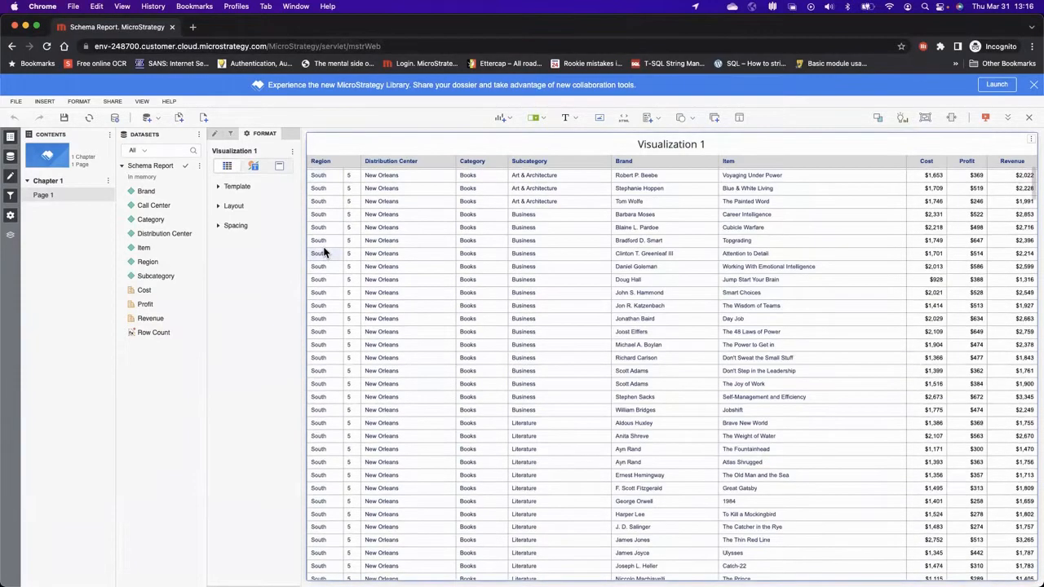
scroll(324, 253, down, 10)
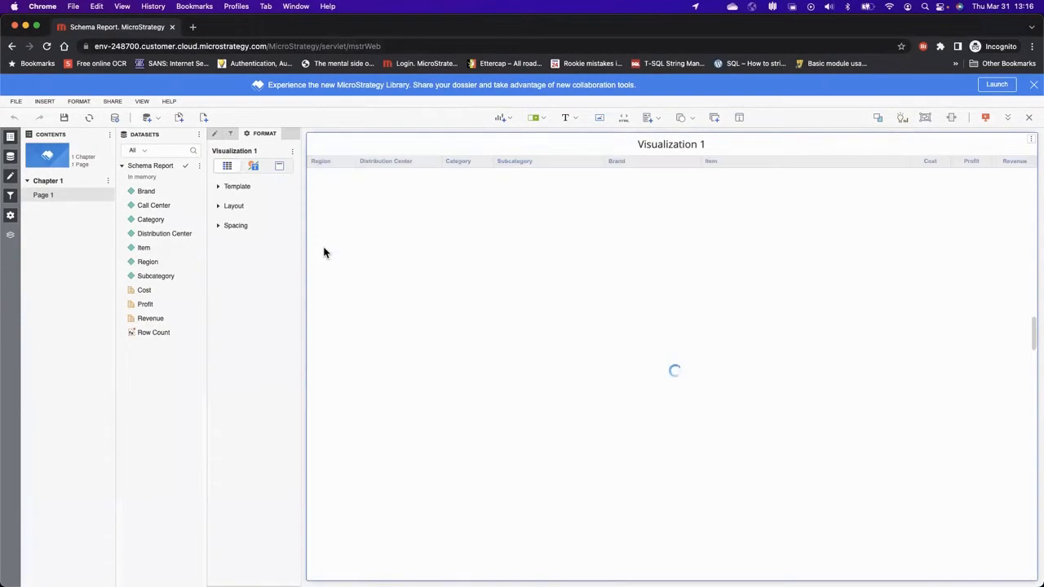
scroll(326, 249, up, 20)
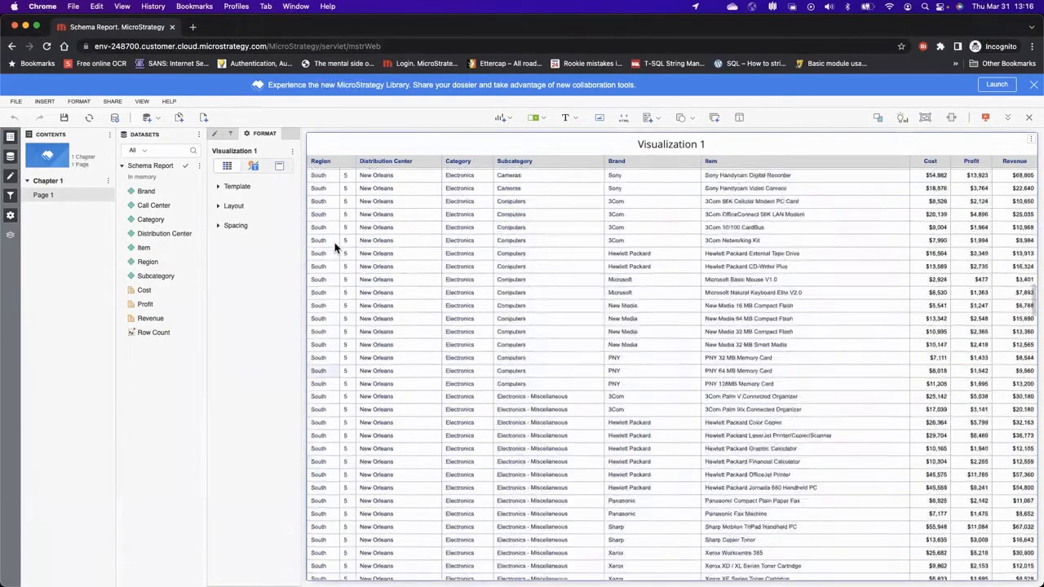
scroll(335, 242, up, 4)
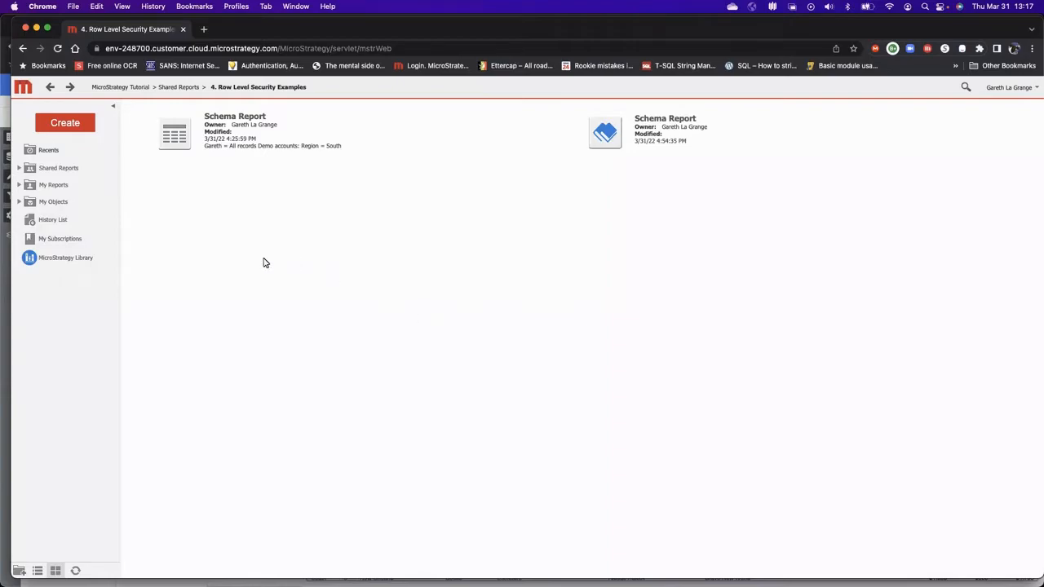
Step: Upload MOCK_DATA (supplier).csv from disk as external data and preview its columns
click(78, 128)
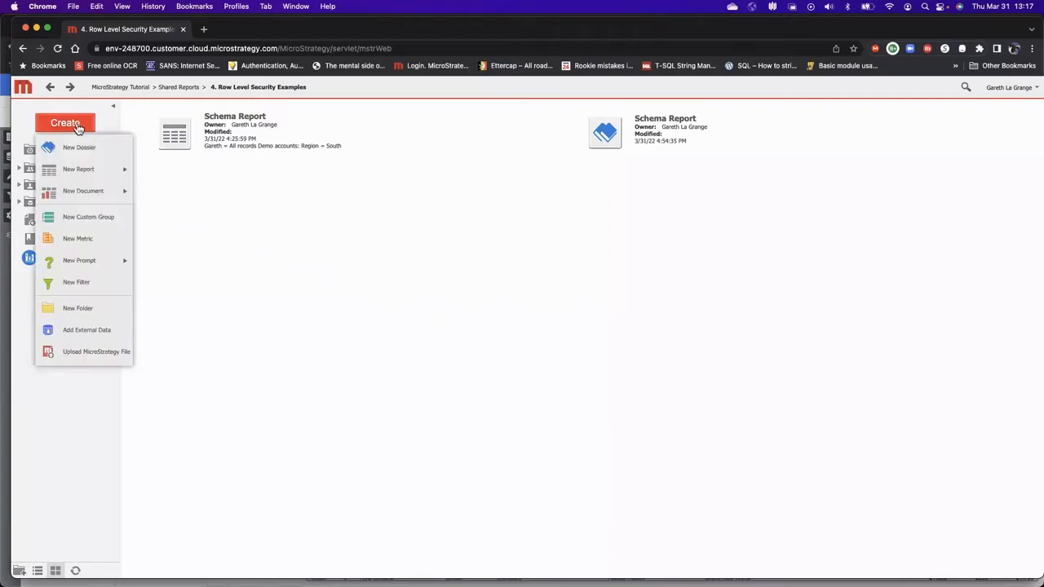
click(71, 327)
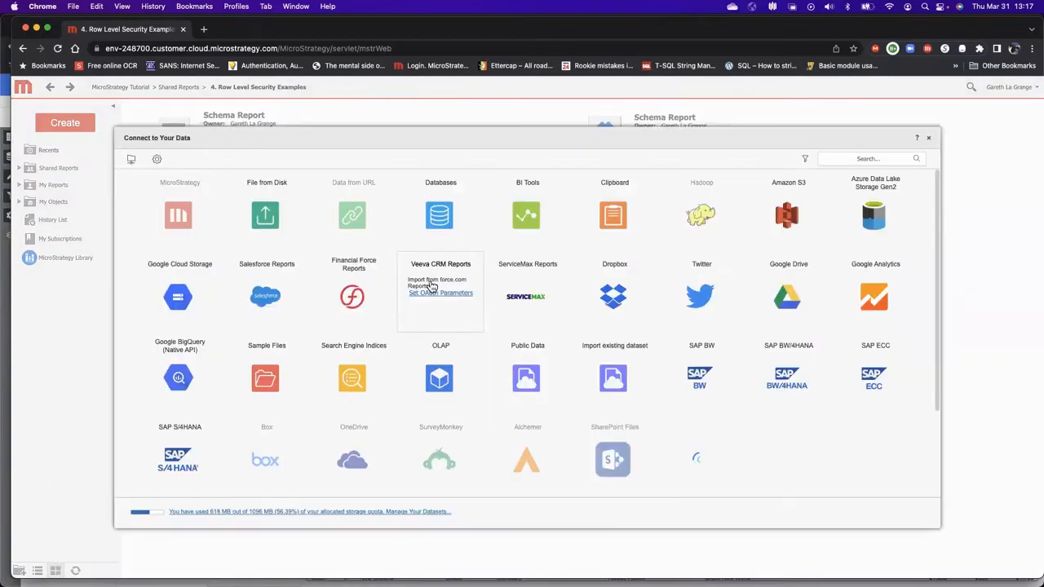
click(284, 237)
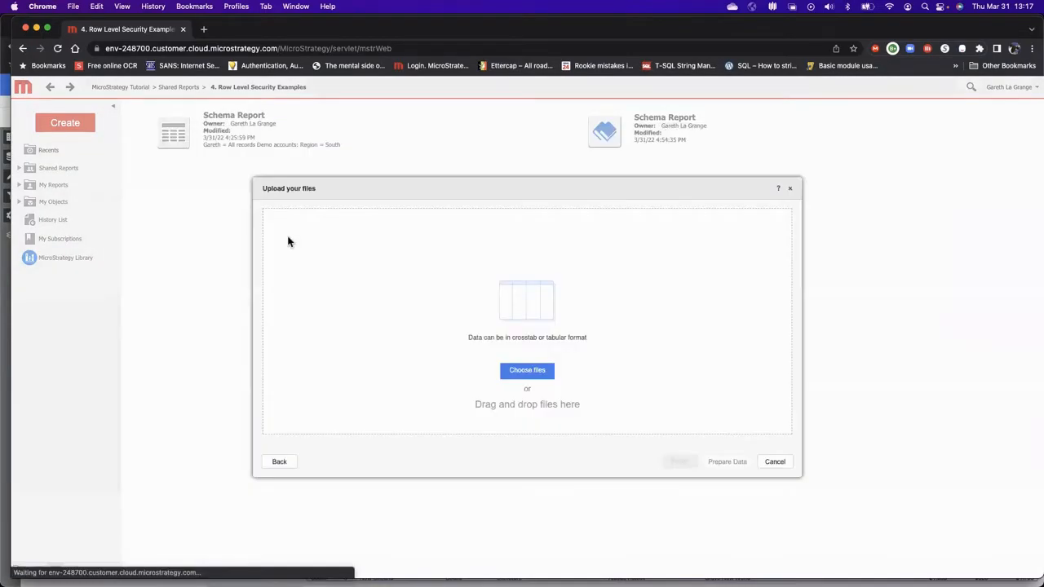
click(529, 372)
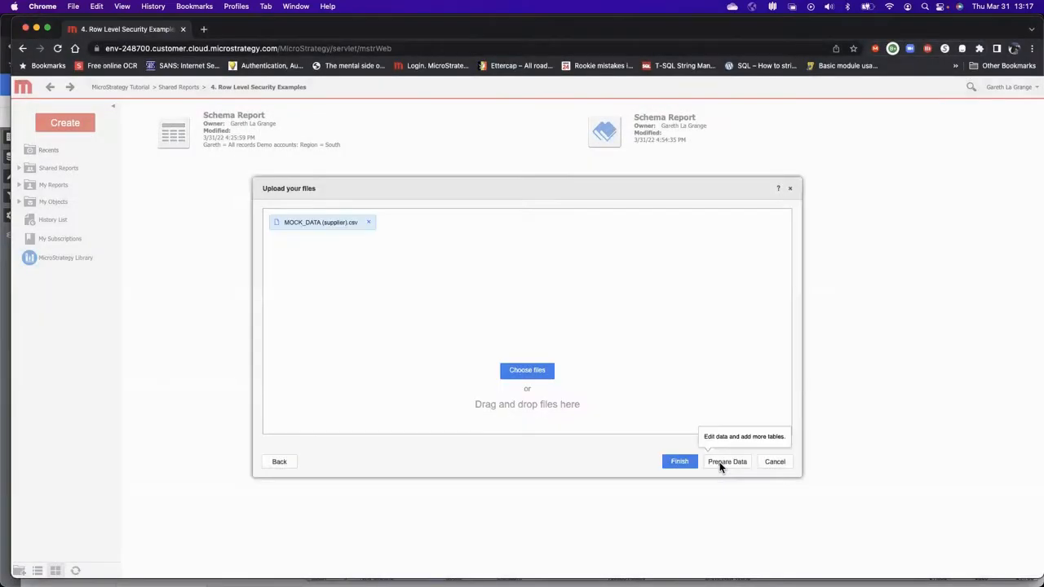
click(726, 462)
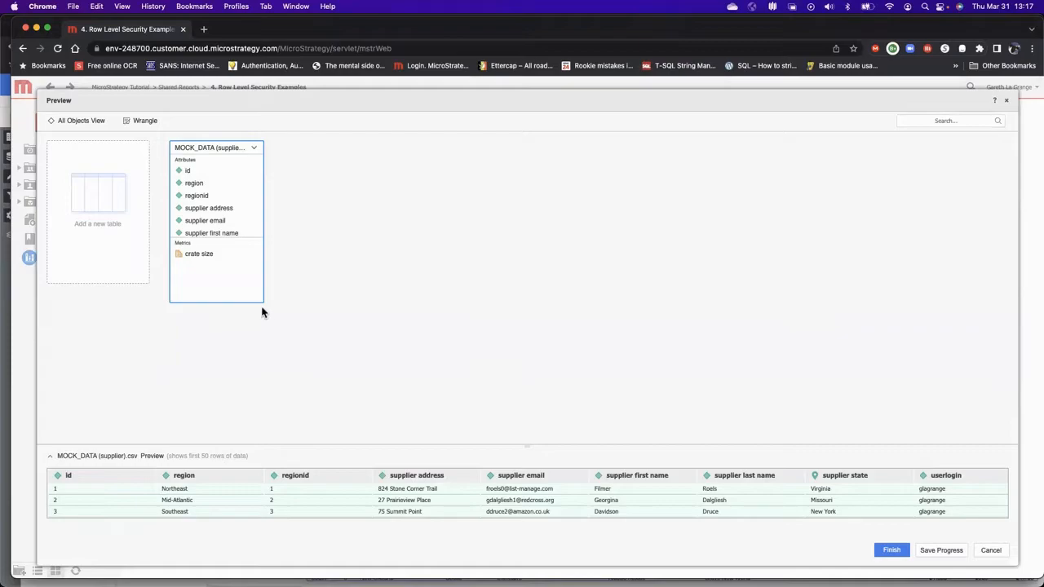
Step: Expand the MOCK_DATA table and map regionid (ID) and region (DESC) to the project's Region attribute
drag(259, 302, 249, 369)
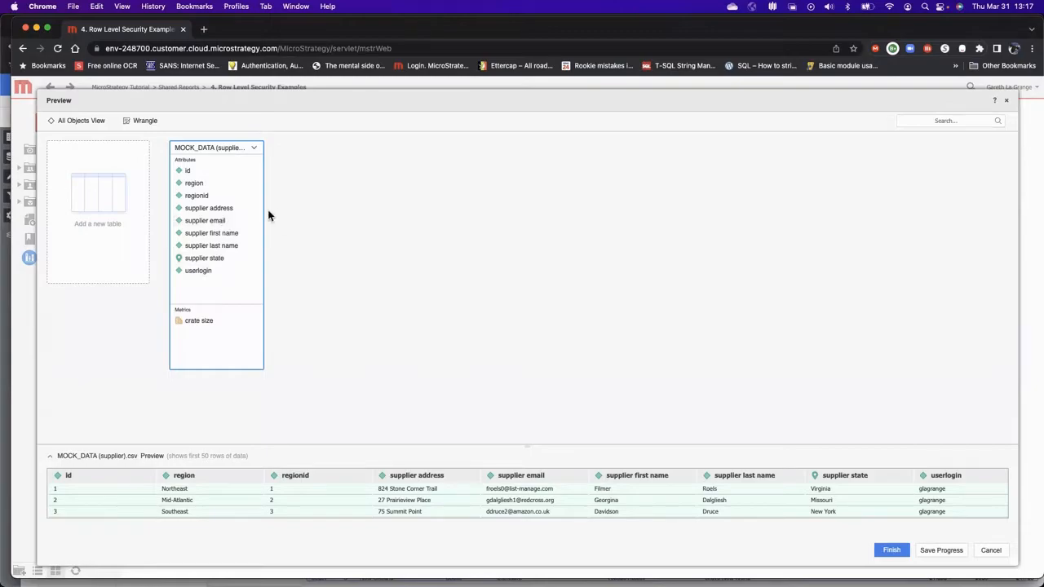
right_click(204, 196)
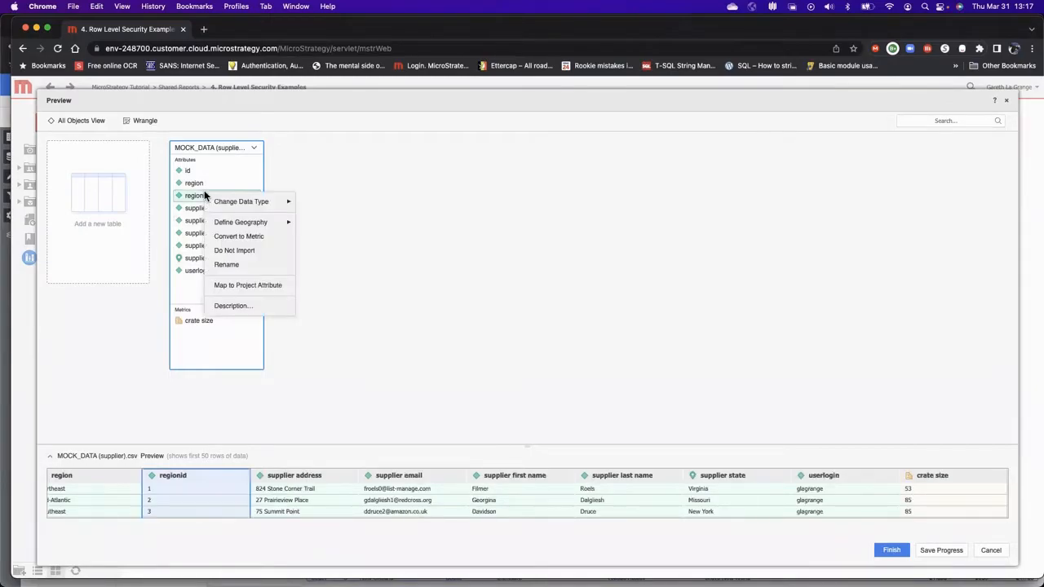
click(245, 285)
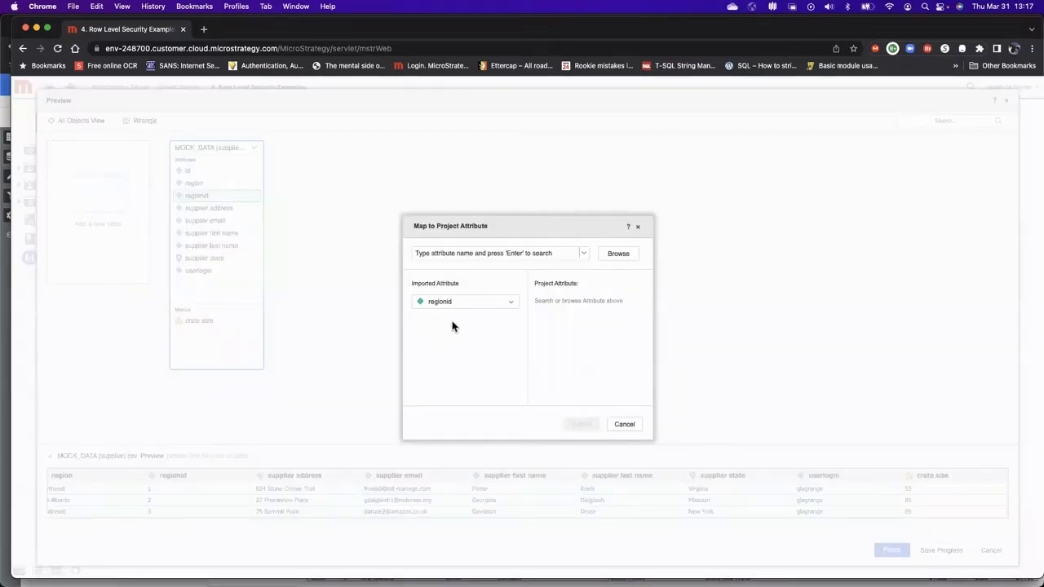
click(487, 259)
text(regh)
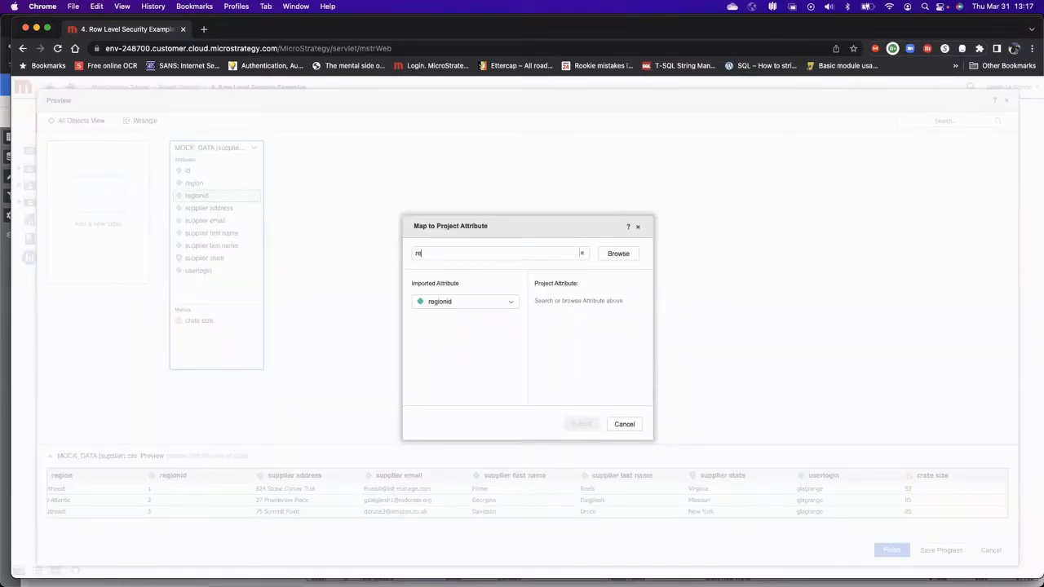
key(Return)
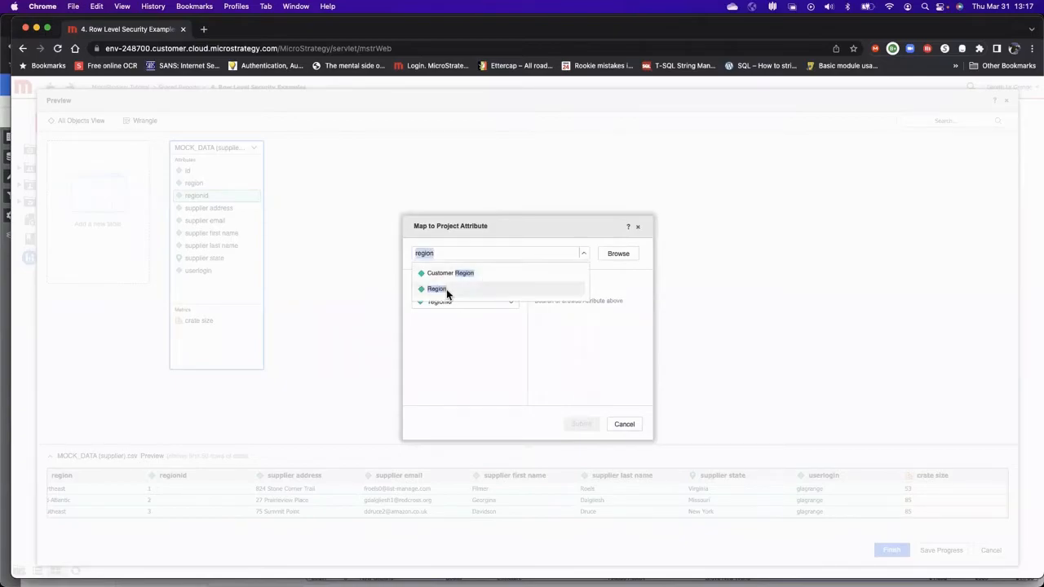
click(482, 292)
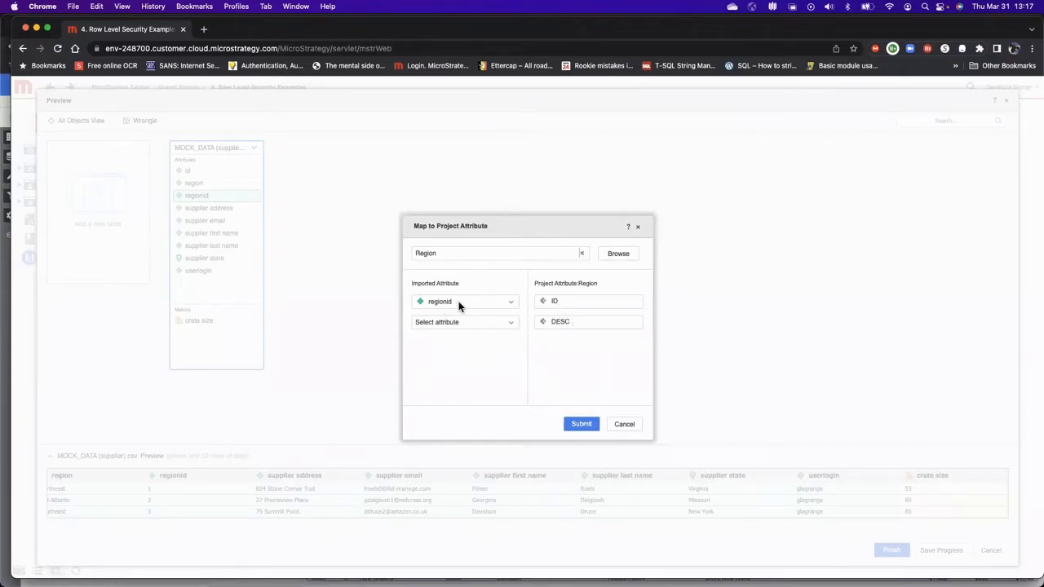
click(497, 329)
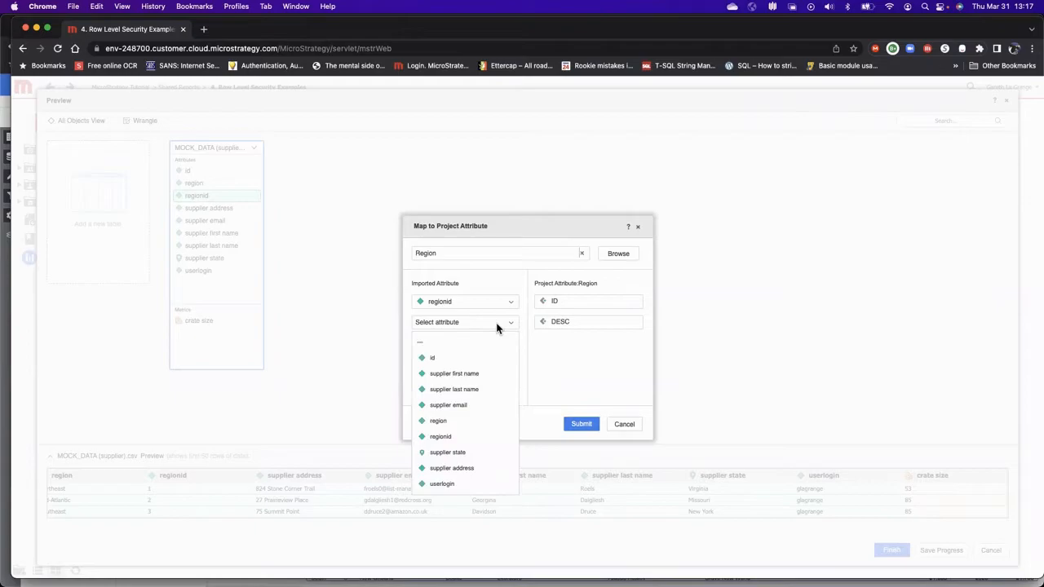
click(450, 421)
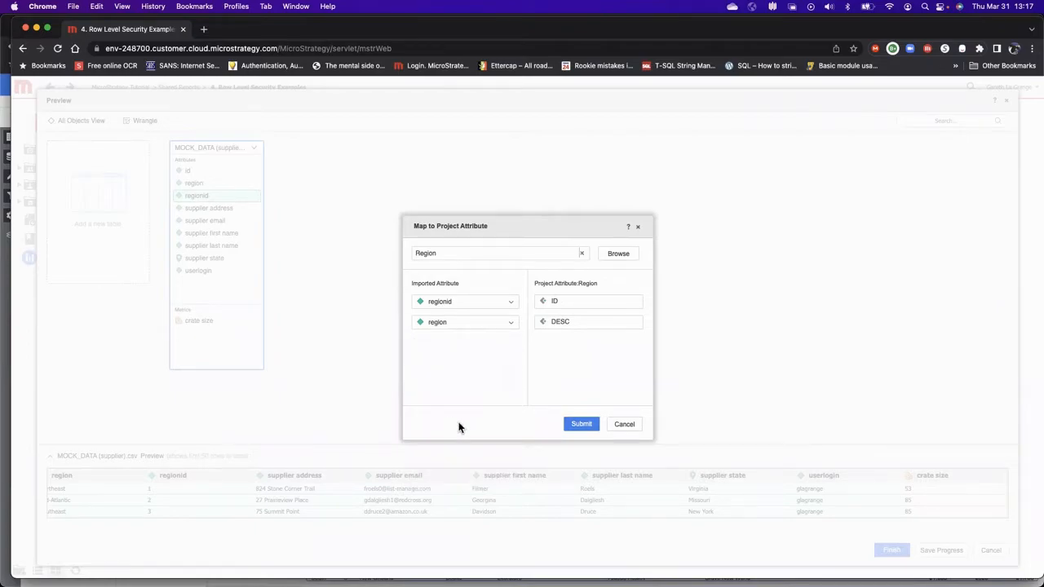
click(580, 424)
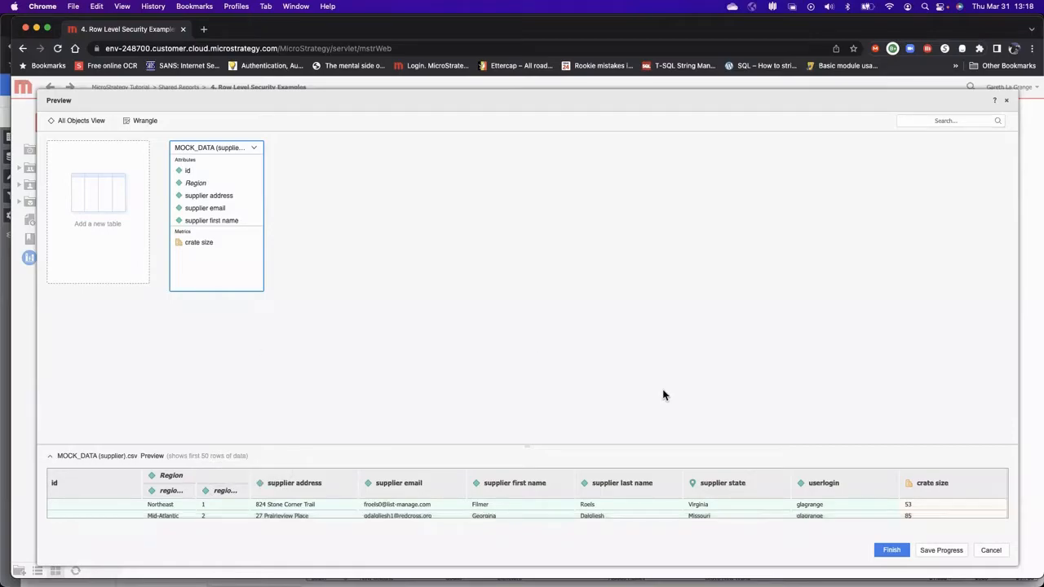
Step: Save the dataset as 'Imported Data - Mapped to Schema' in 4. Row Level Security Examples and publish it
click(897, 553)
click(525, 204)
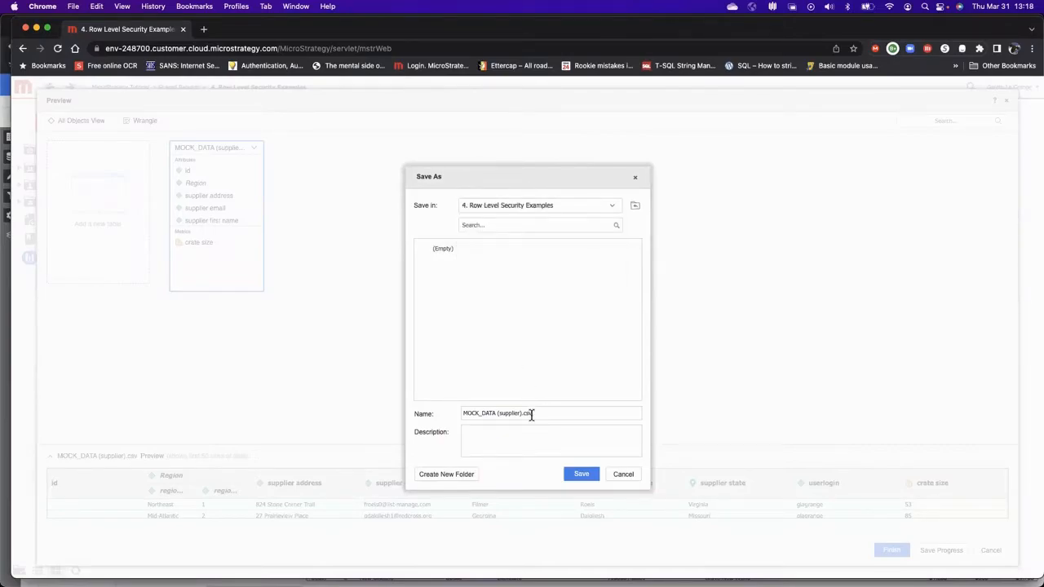
drag(536, 415, 460, 416)
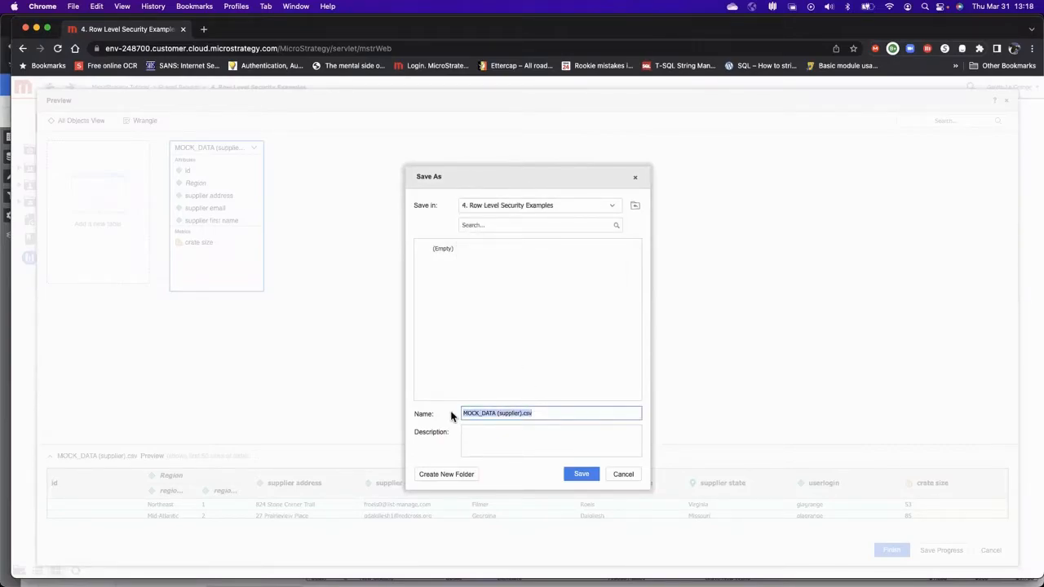
text(Schema)
click(580, 475)
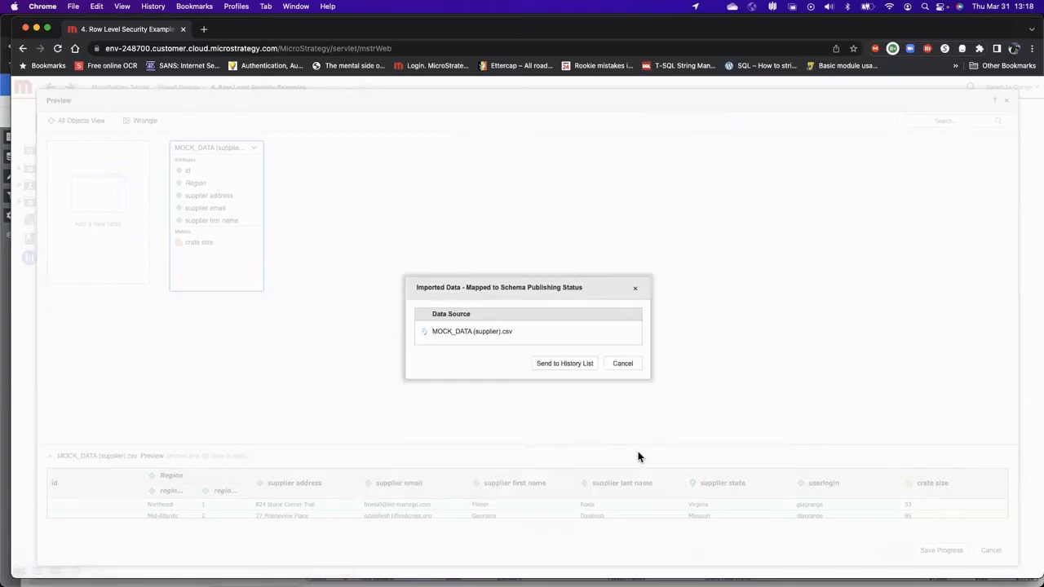
Step: Start a new dossier from the imported dataset in the Row Level Security Examples folder
click(635, 251)
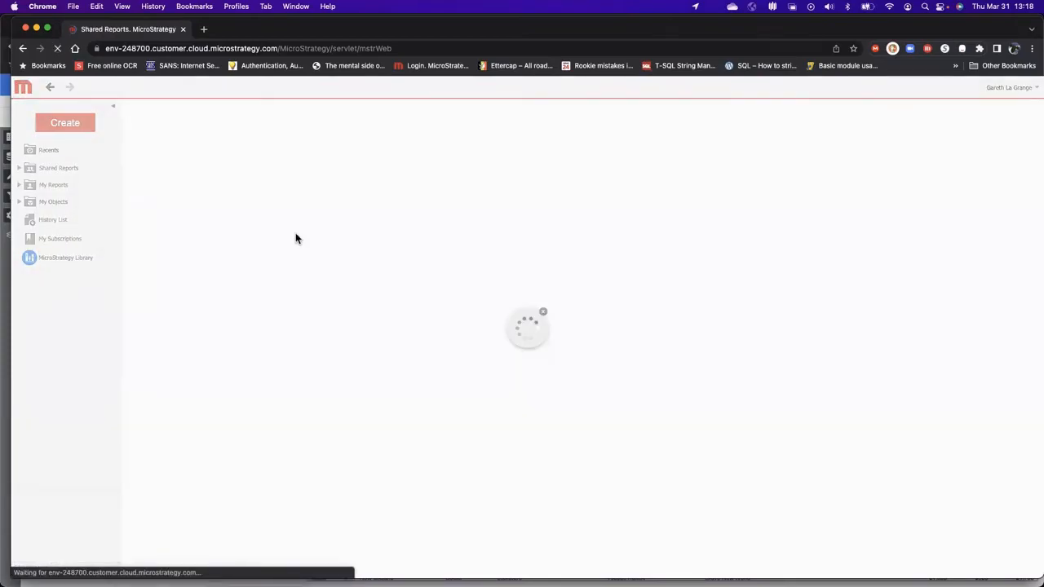
click(737, 203)
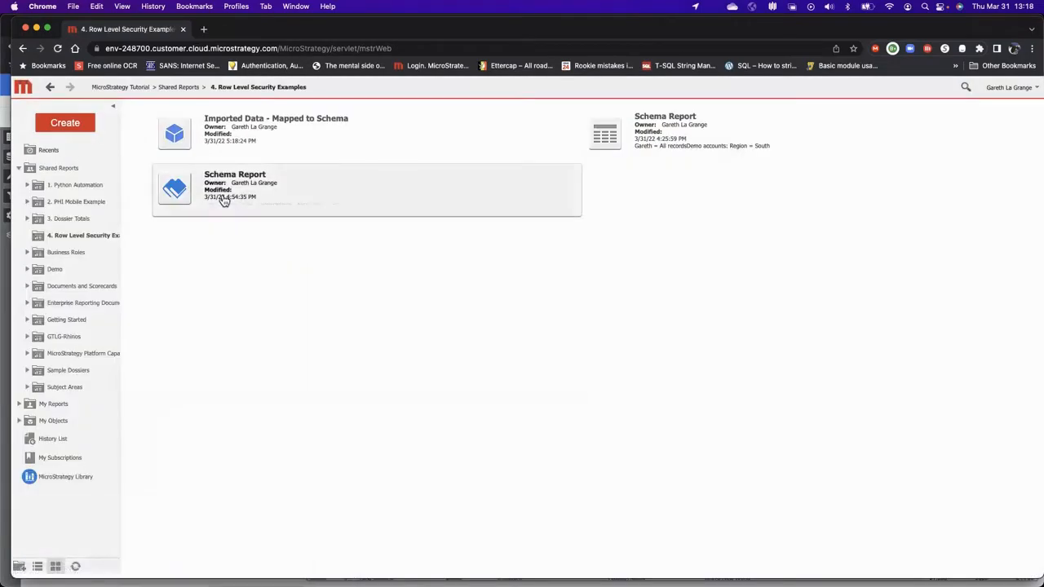
right_click(244, 137)
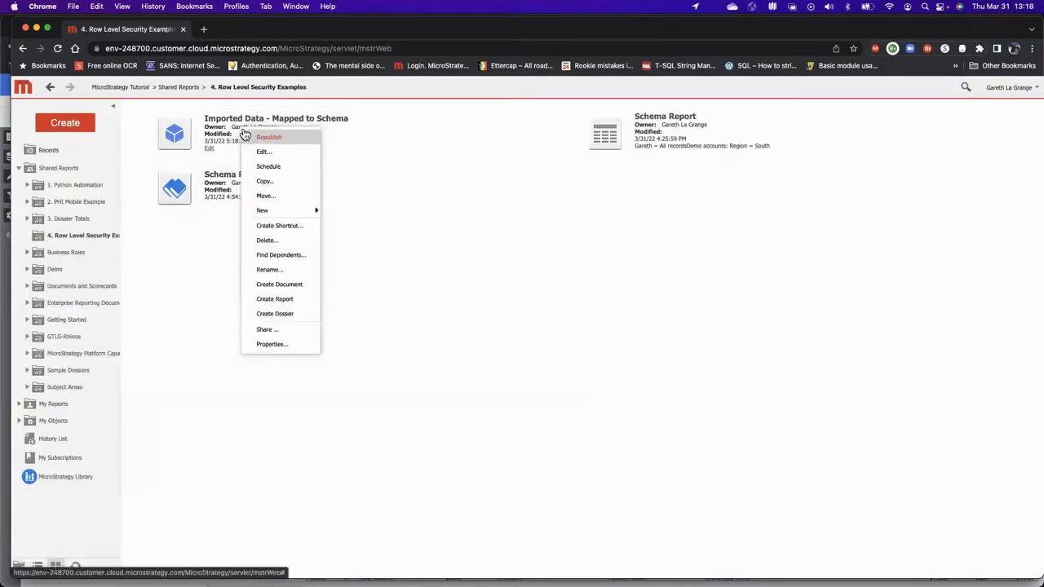
click(275, 315)
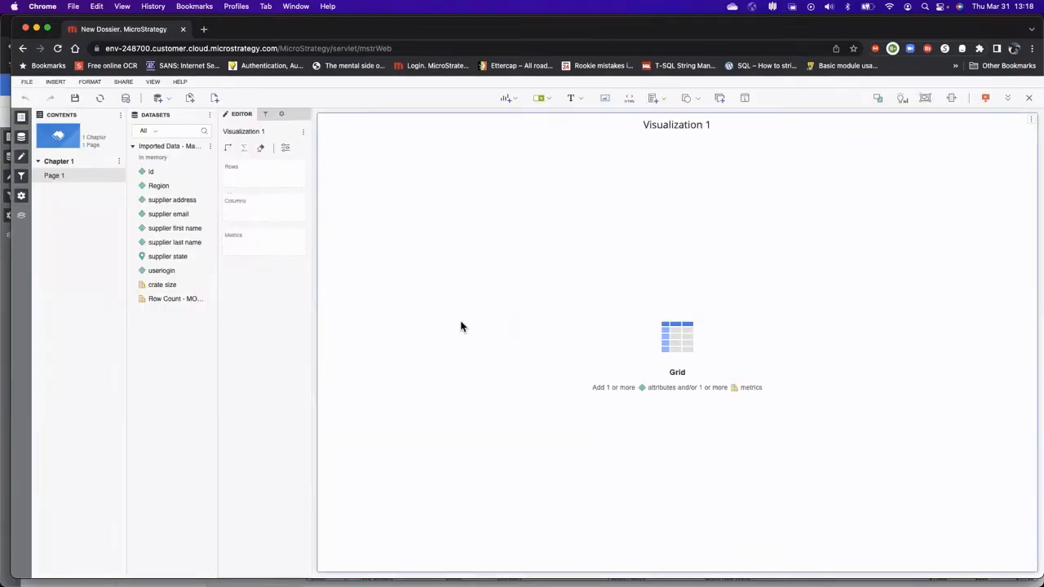
Step: Add all the dataset's fields as a grid and delete the empty Visualization 1
click(210, 146)
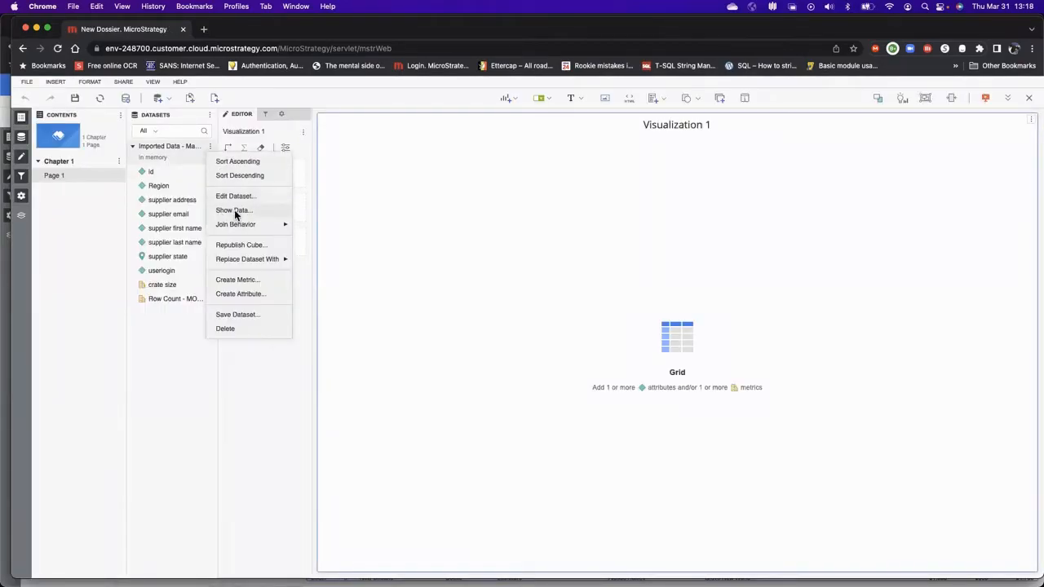
click(234, 209)
click(688, 228)
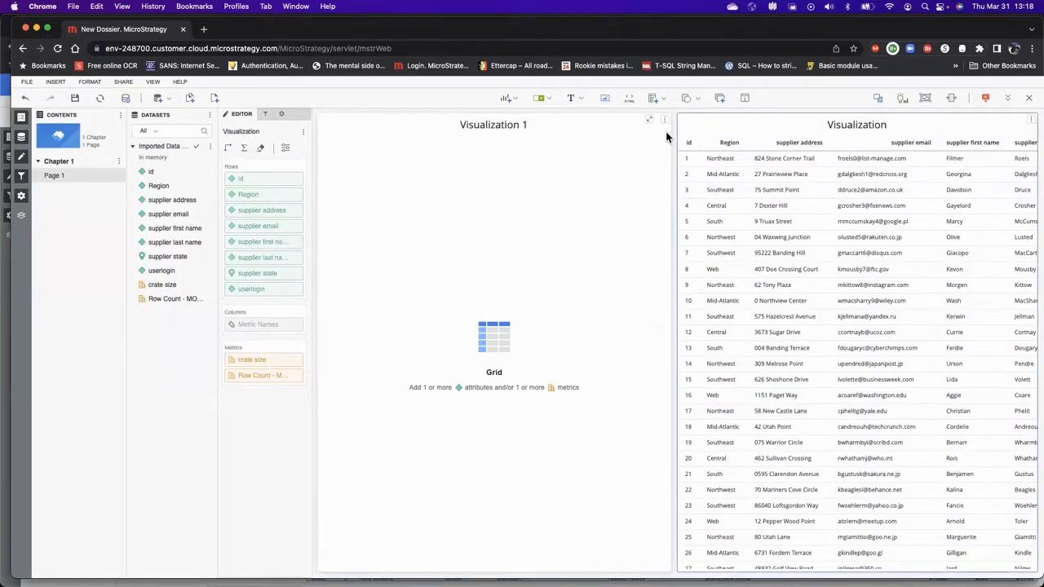
click(664, 121)
click(616, 398)
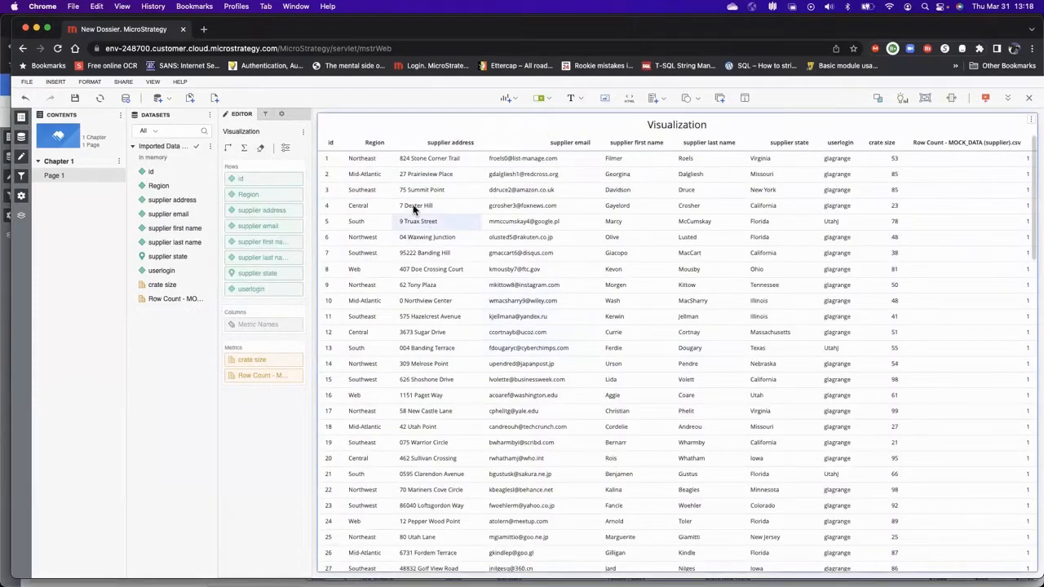
Step: Save the dossier as Imported Data - Mapped to Schema and run it
click(74, 98)
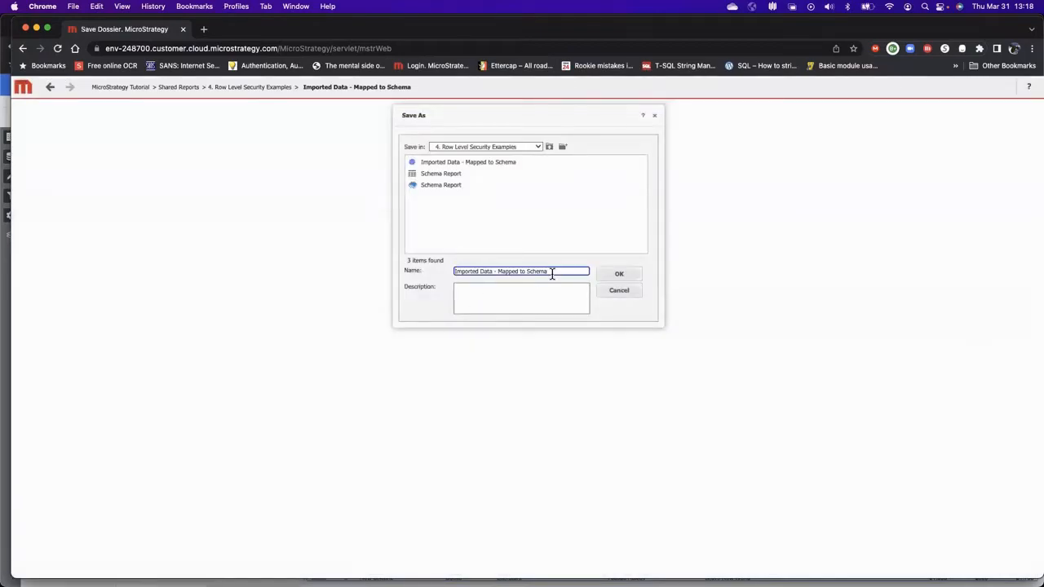
click(632, 276)
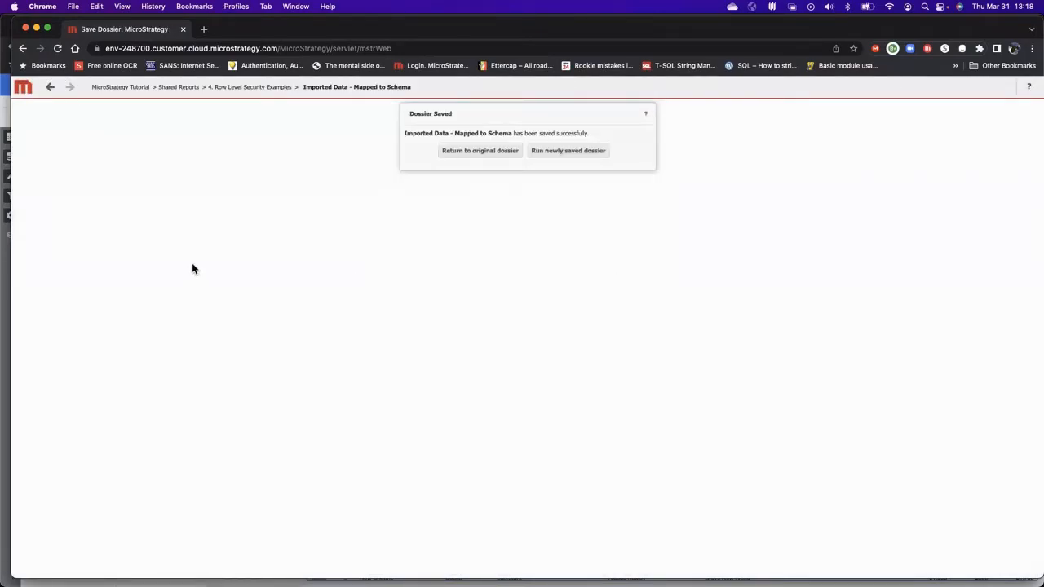
click(560, 150)
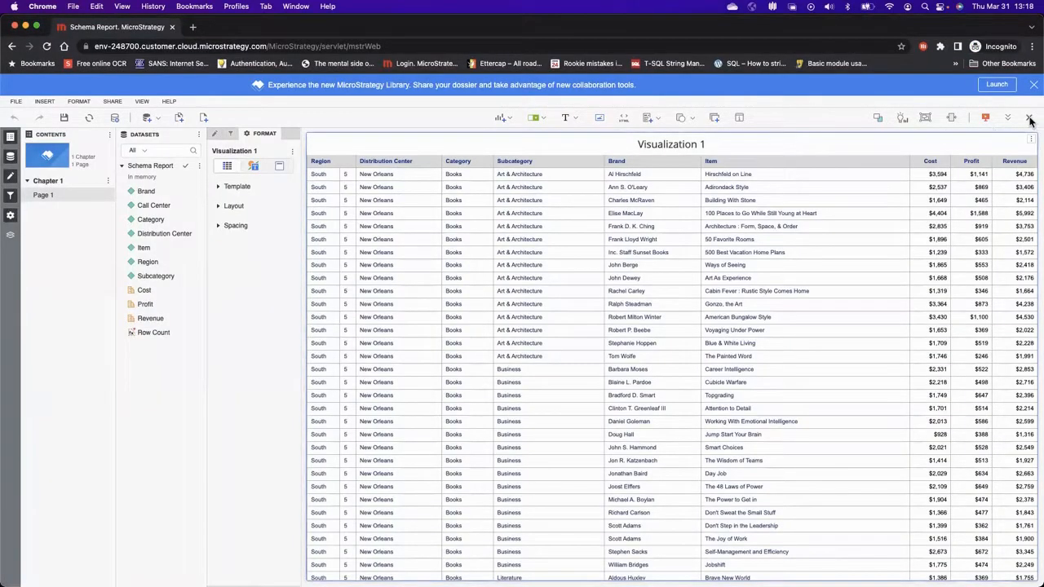
Step: As the other user, refresh the folder, open Imported Data - Mapped to Schema, and view its Query Details
click(1029, 118)
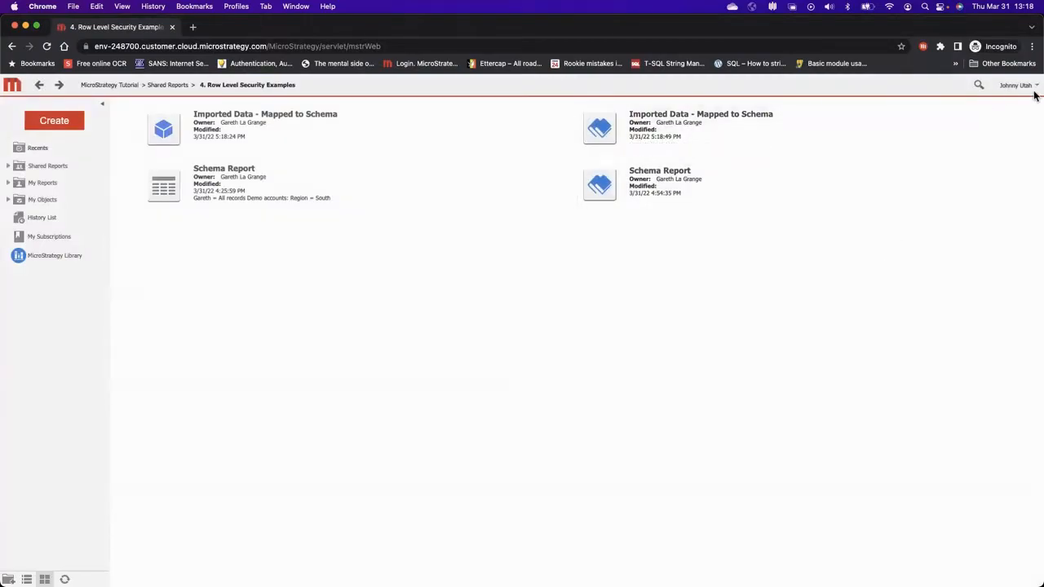
click(64, 577)
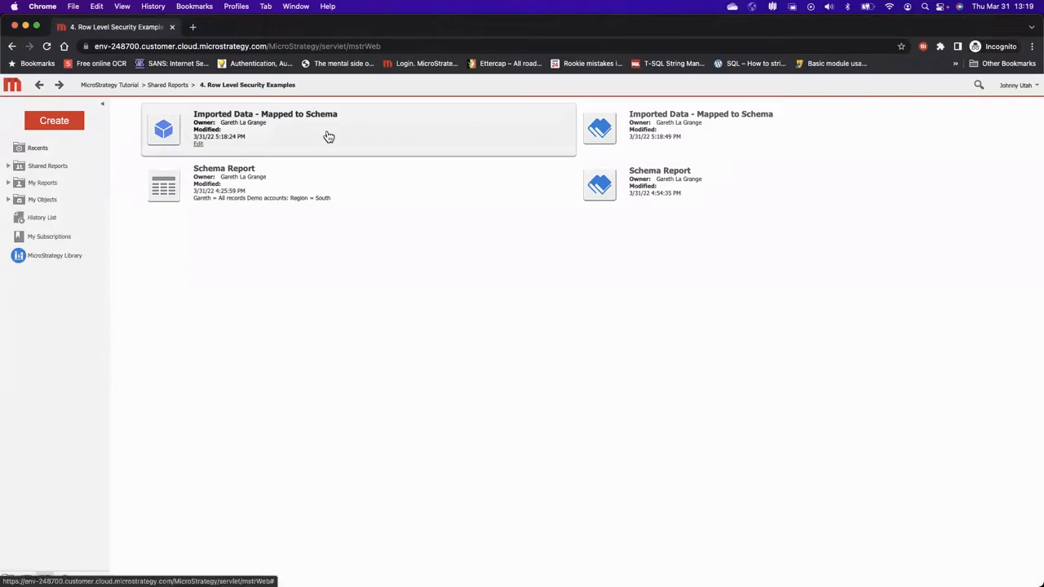
click(682, 117)
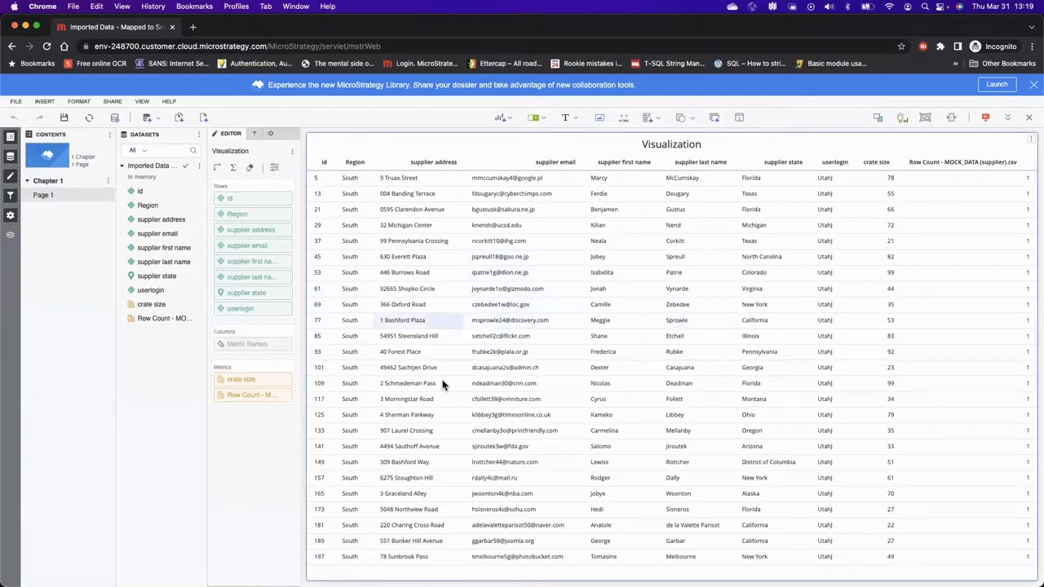
click(1024, 141)
click(955, 275)
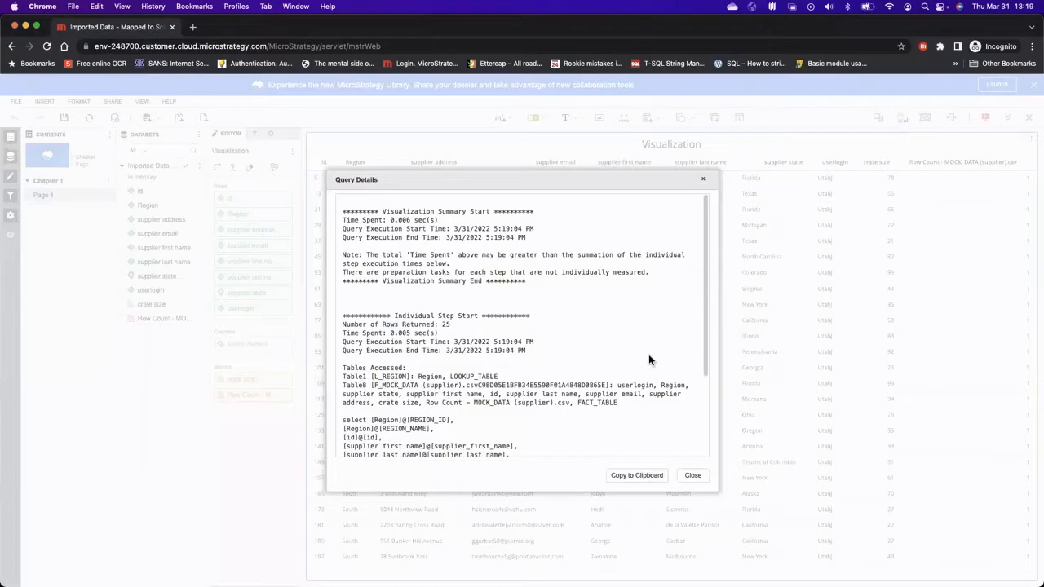
Step: Scroll the Query Details SQL to find the Region filter, then close the query details
scroll(648, 354, down, 3)
scroll(648, 355, down, 2)
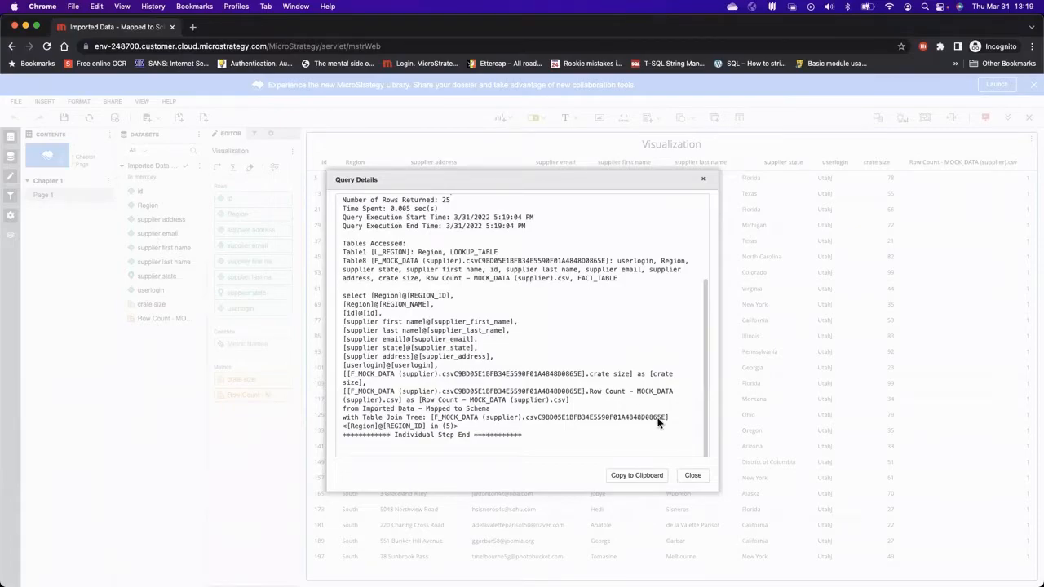
scroll(659, 400, up, 5)
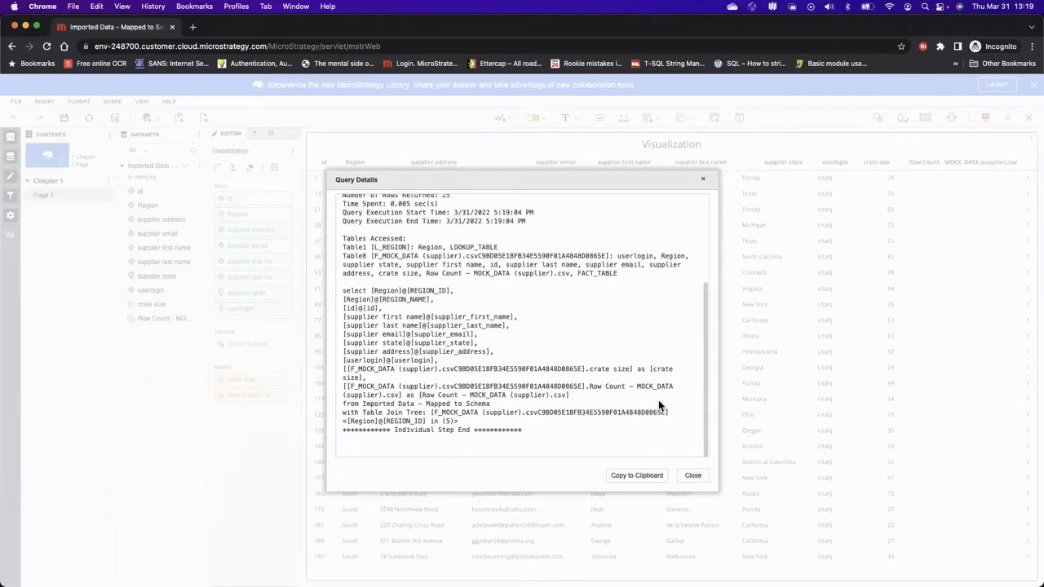
click(679, 474)
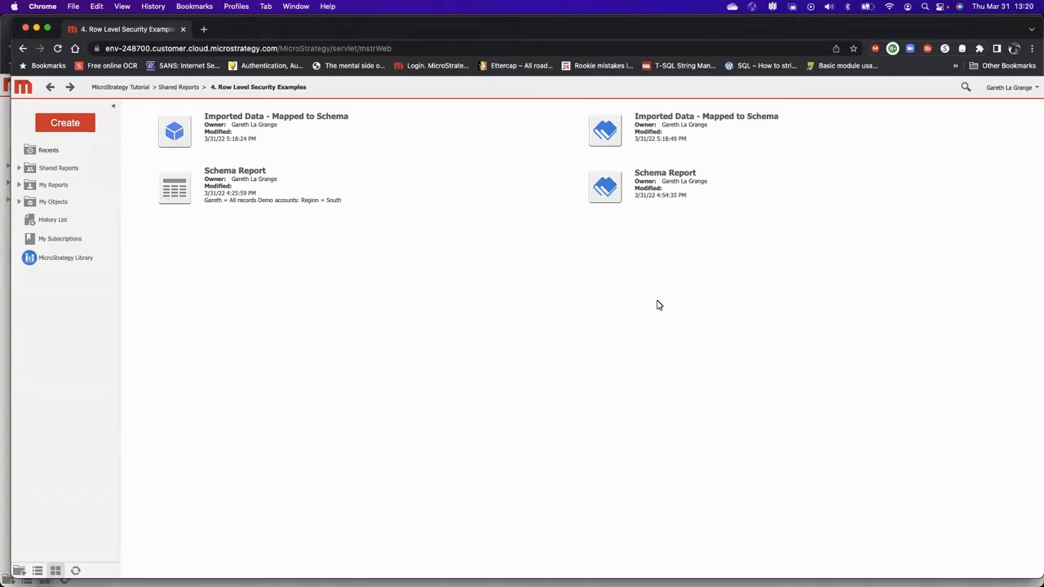
Step: Add MOCK_DATA (supplier).csv from disk as external data and preview its columns
click(65, 124)
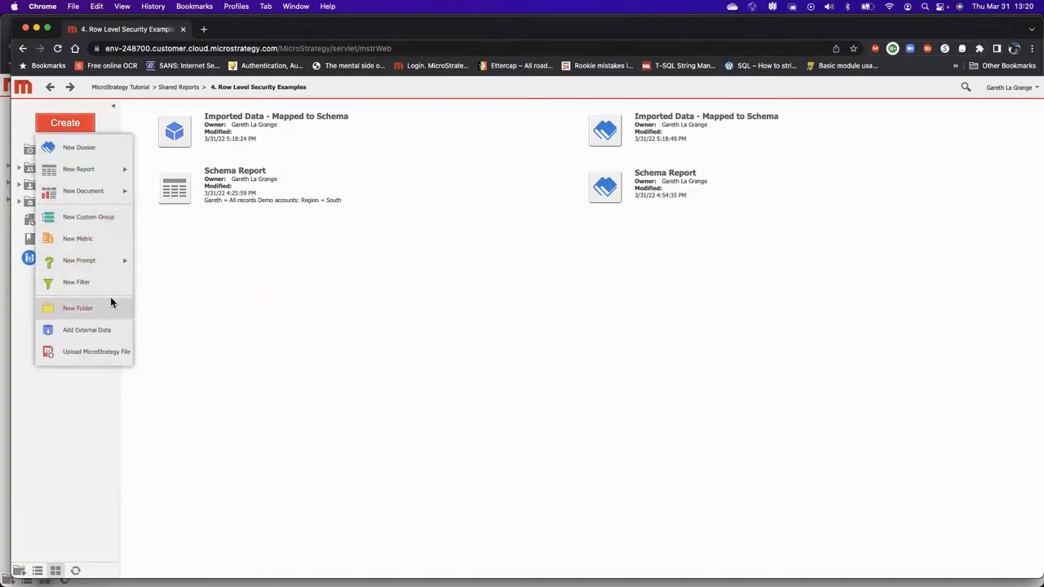
click(91, 330)
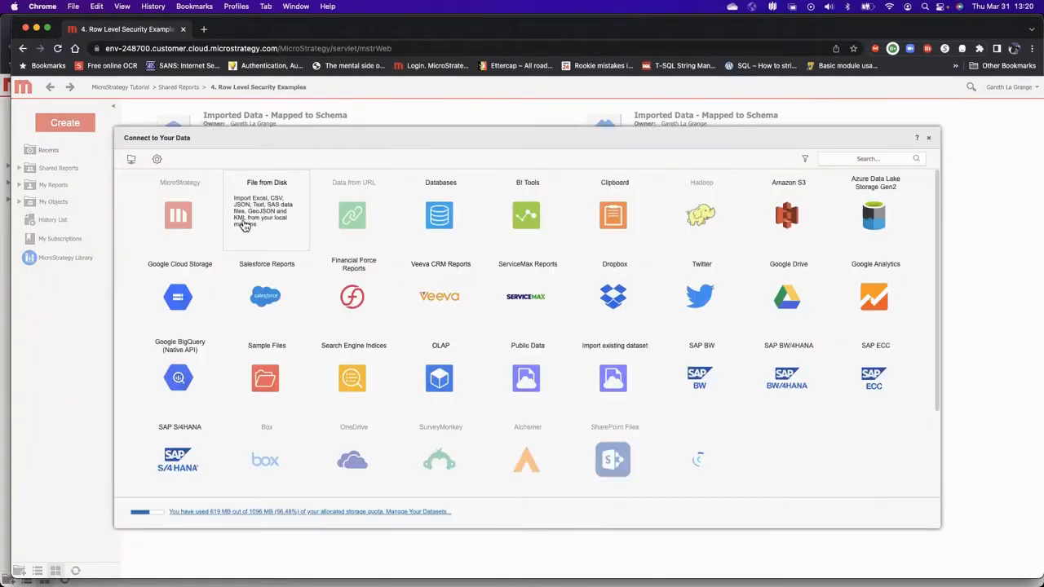
click(274, 231)
click(527, 368)
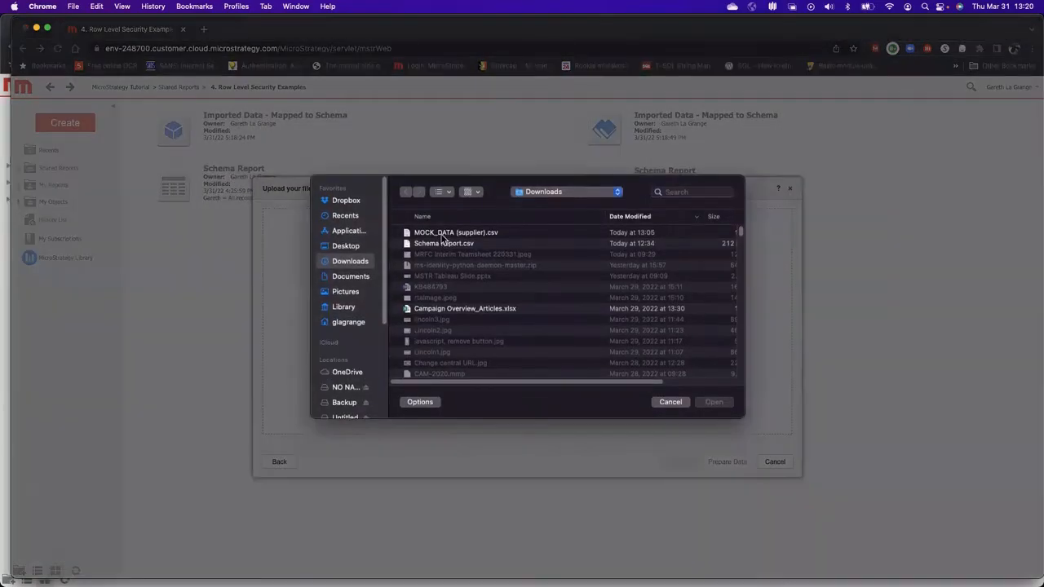
double_click(444, 225)
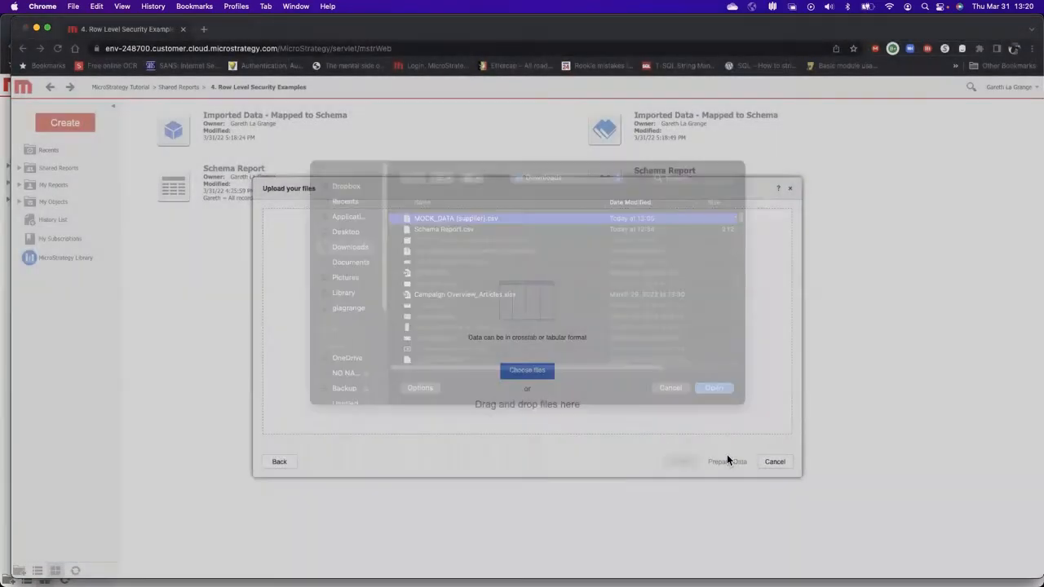
click(727, 462)
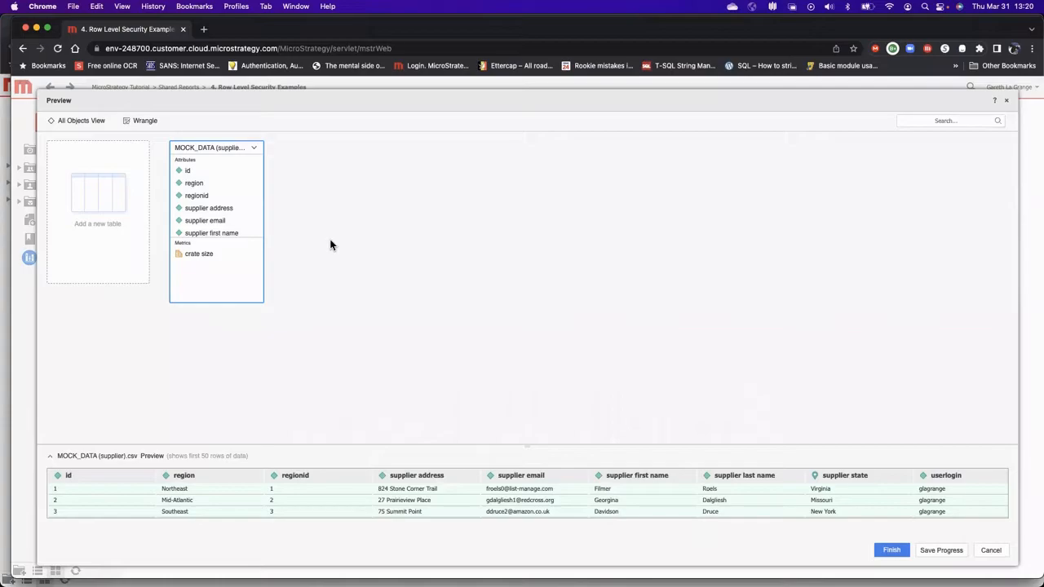
Step: Merge region and regionid into a single multi-form region attribute
click(196, 197)
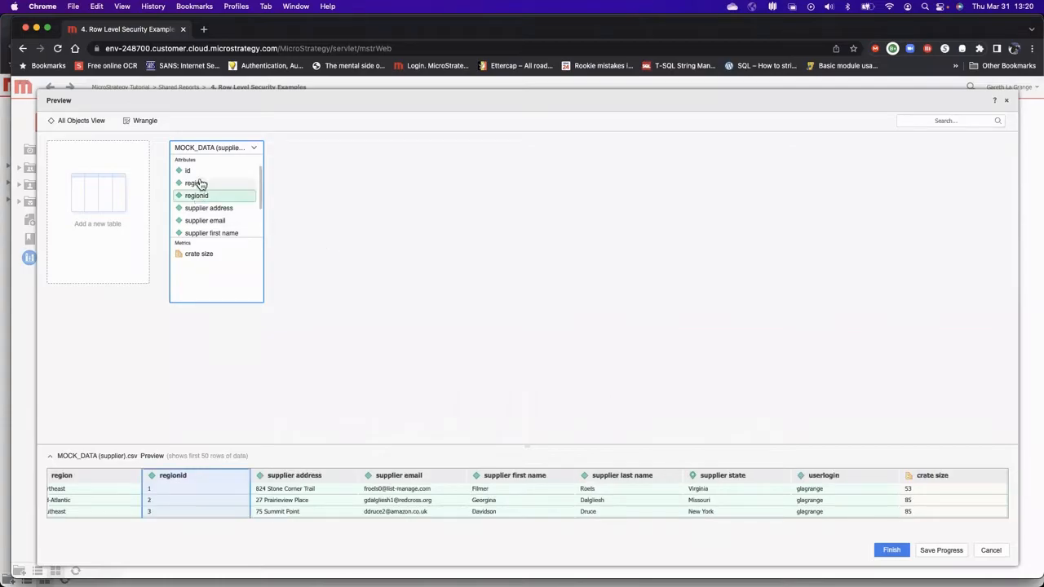
shift+click(200, 183)
right_click(201, 184)
click(234, 198)
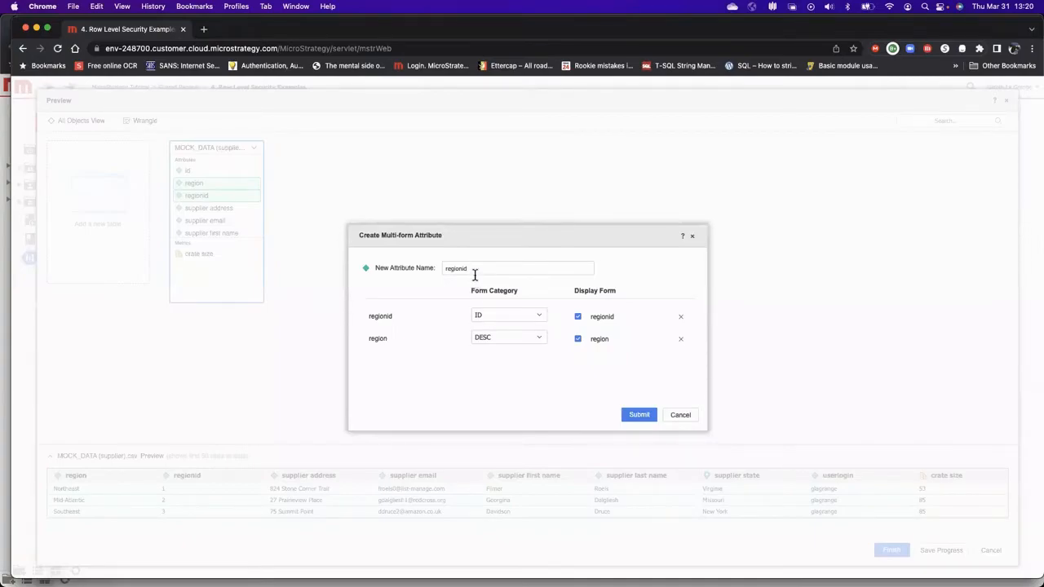
click(477, 272)
click(640, 414)
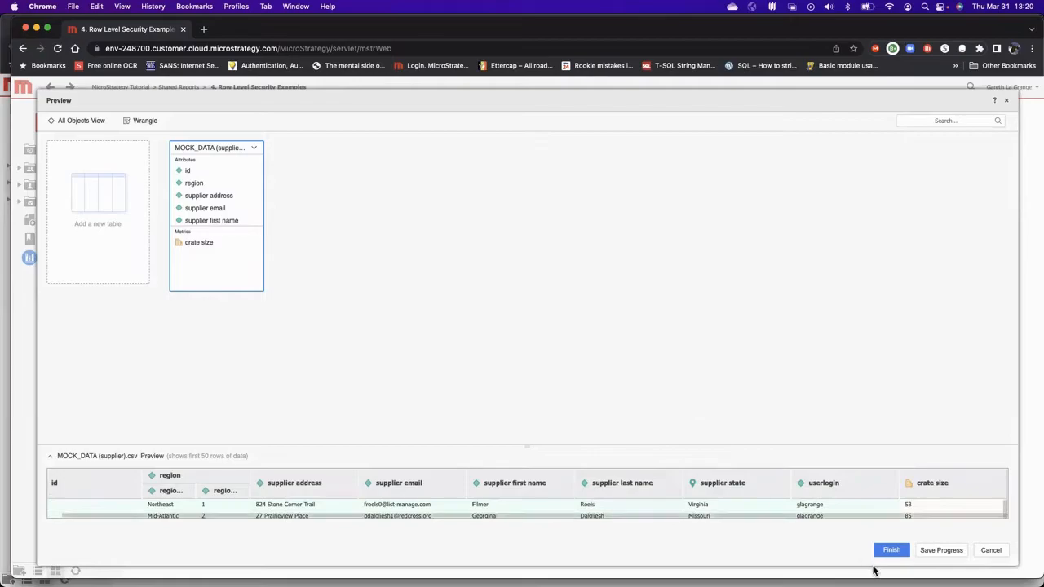
Step: Save the dataset as 'Imported Data - Unmapped' in 4. Row Level Security Examples
click(892, 552)
click(527, 205)
click(513, 268)
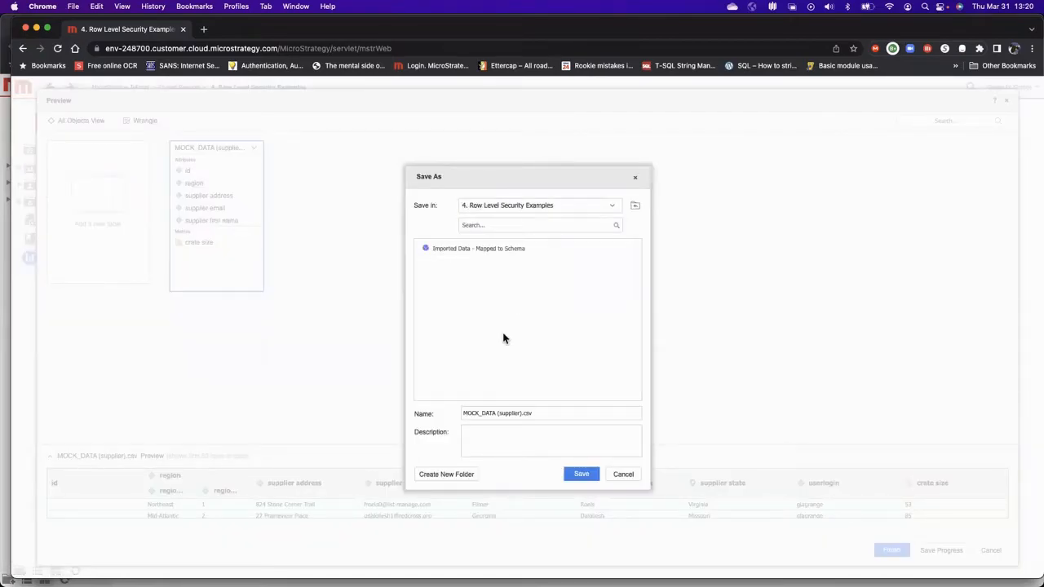
click(488, 250)
drag(505, 413, 575, 414)
text(Unmapped)
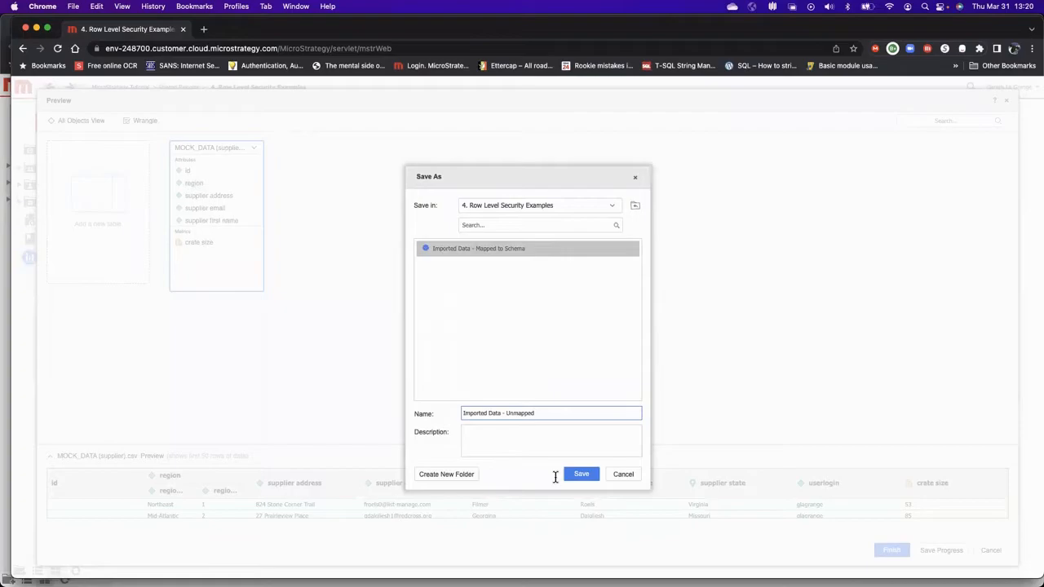
click(584, 477)
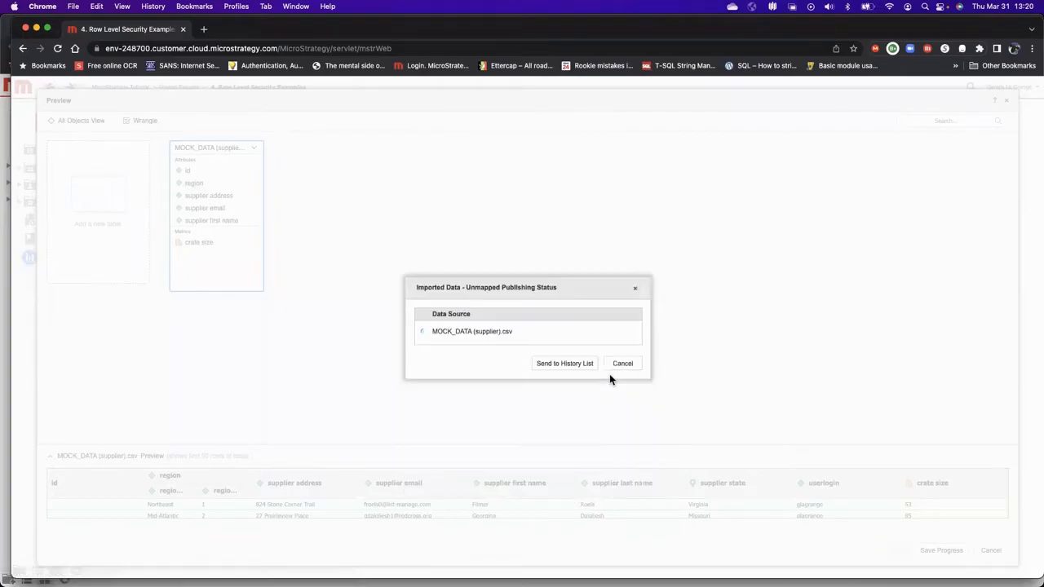
click(635, 251)
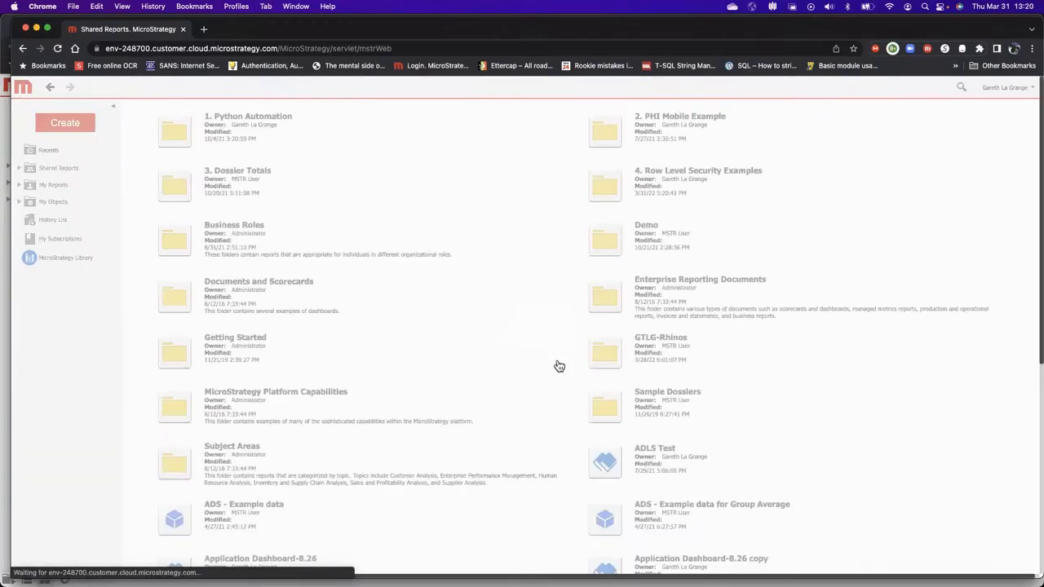
click(656, 199)
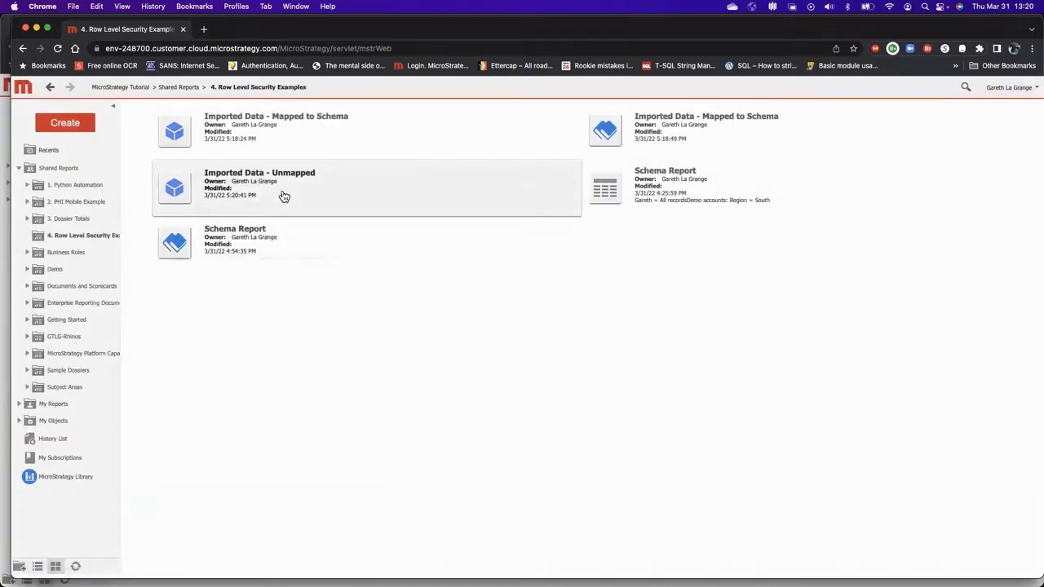
Step: Share Imported Data - Unmapped with the Demo Guys group
right_click(249, 186)
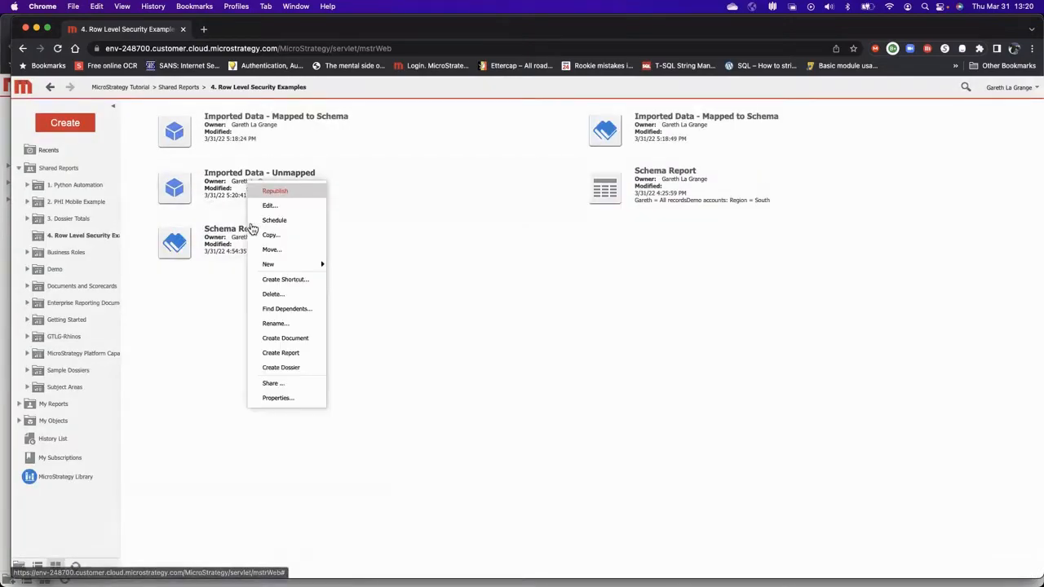
click(283, 384)
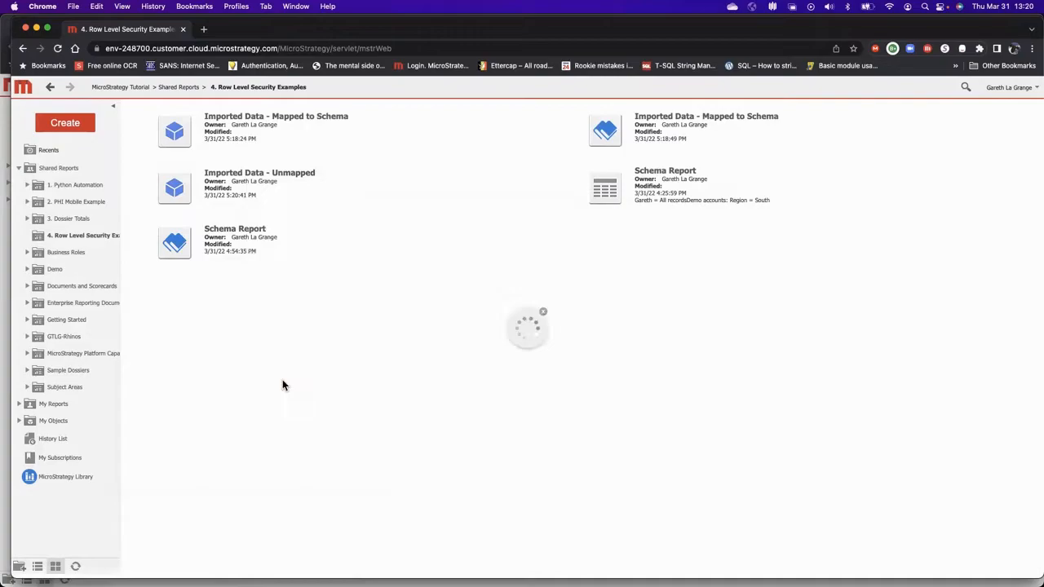
click(491, 384)
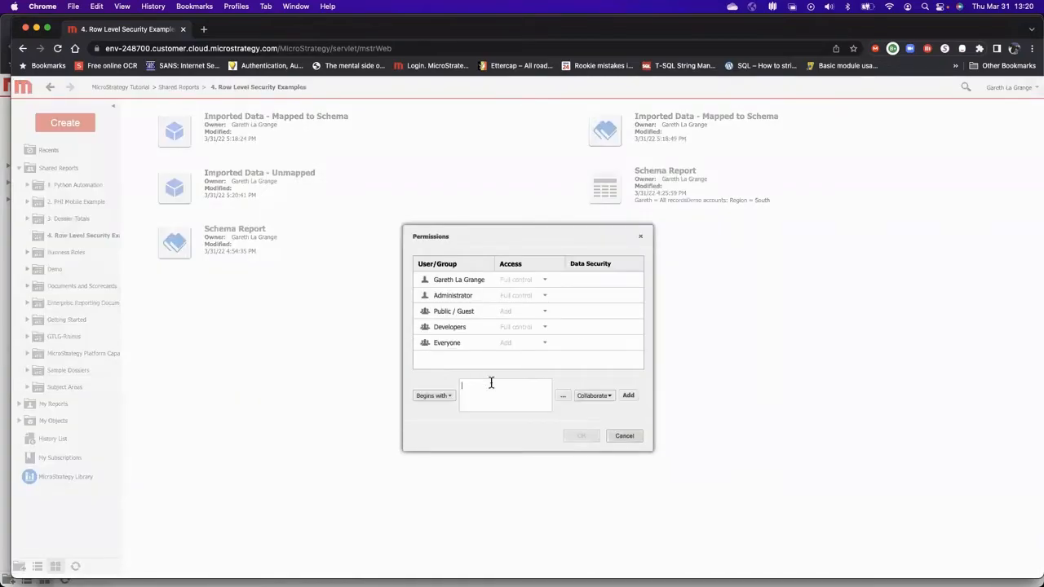
text(dem)
click(500, 399)
click(627, 396)
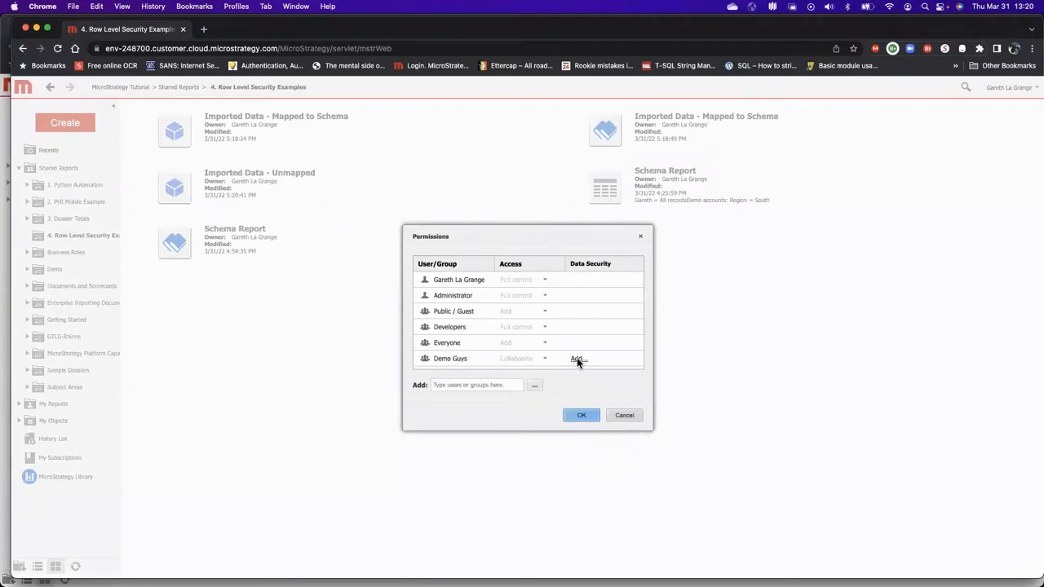
Step: Give Demo Guys a data security filter of region Equals South and apply it
click(577, 360)
click(361, 231)
click(366, 267)
click(420, 267)
scroll(517, 313, down, 3)
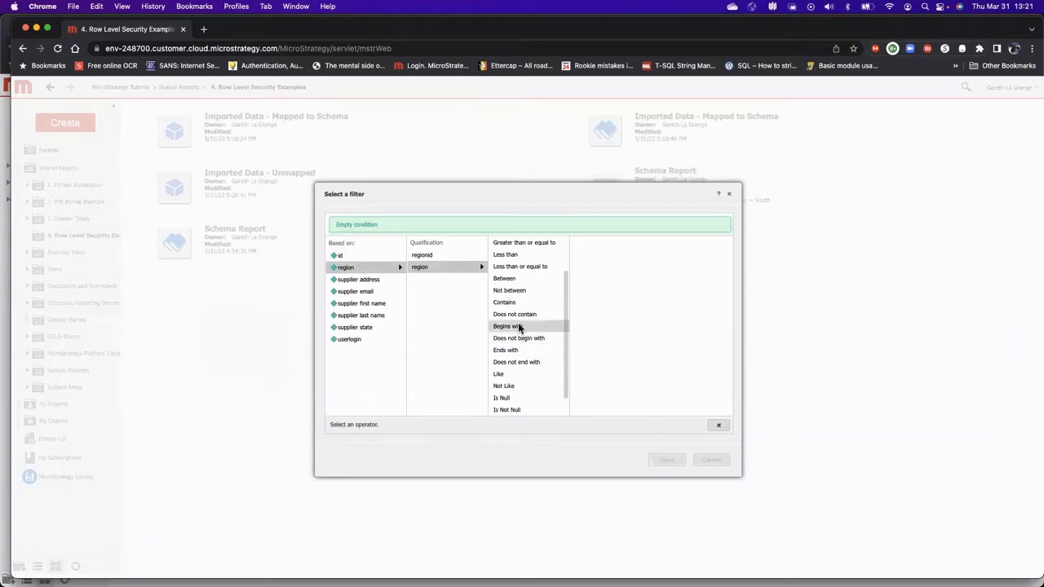
scroll(518, 322, up, 3)
click(514, 255)
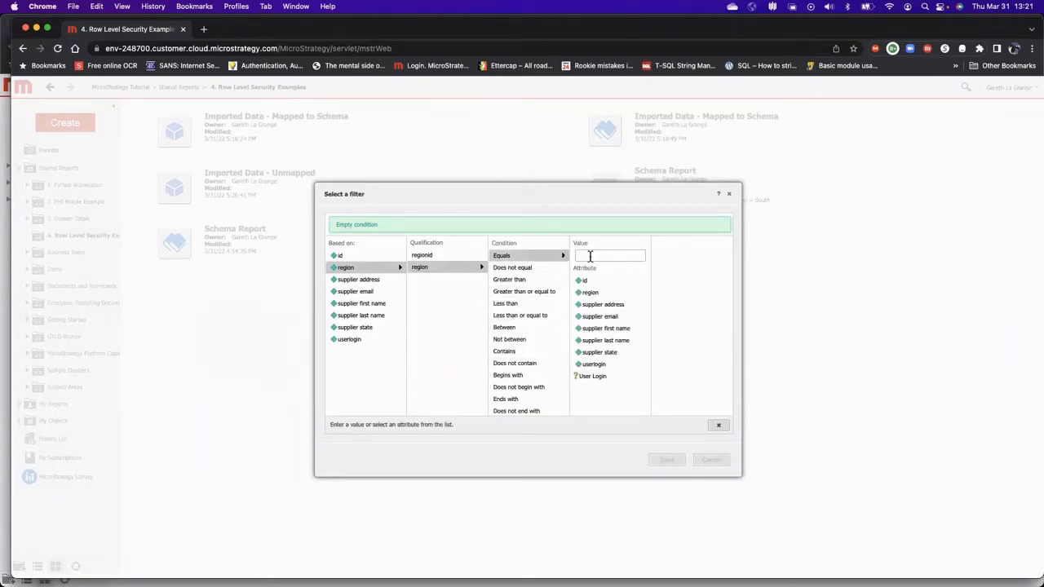
text(South)
click(693, 425)
click(669, 456)
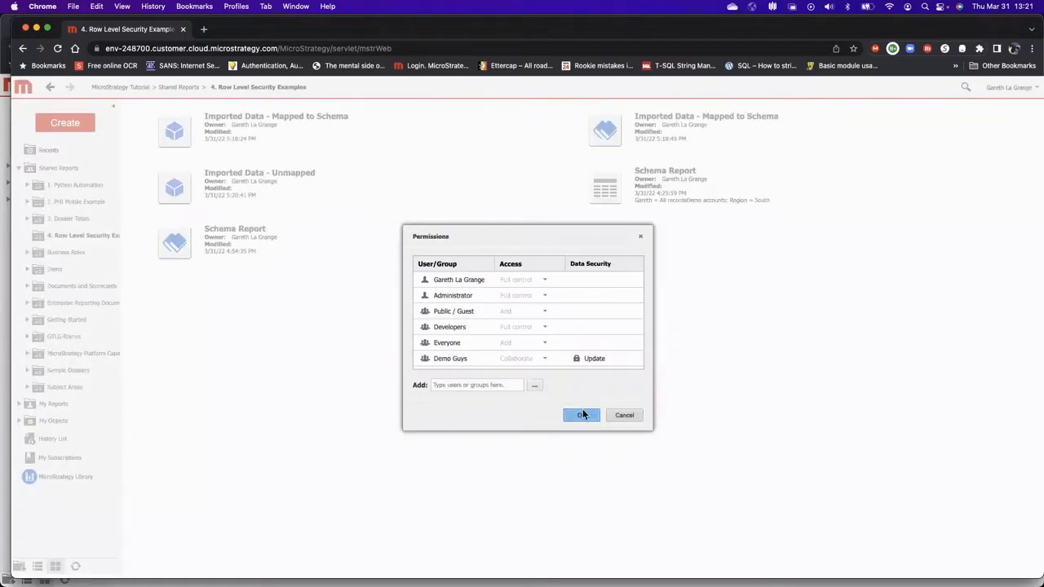
click(582, 415)
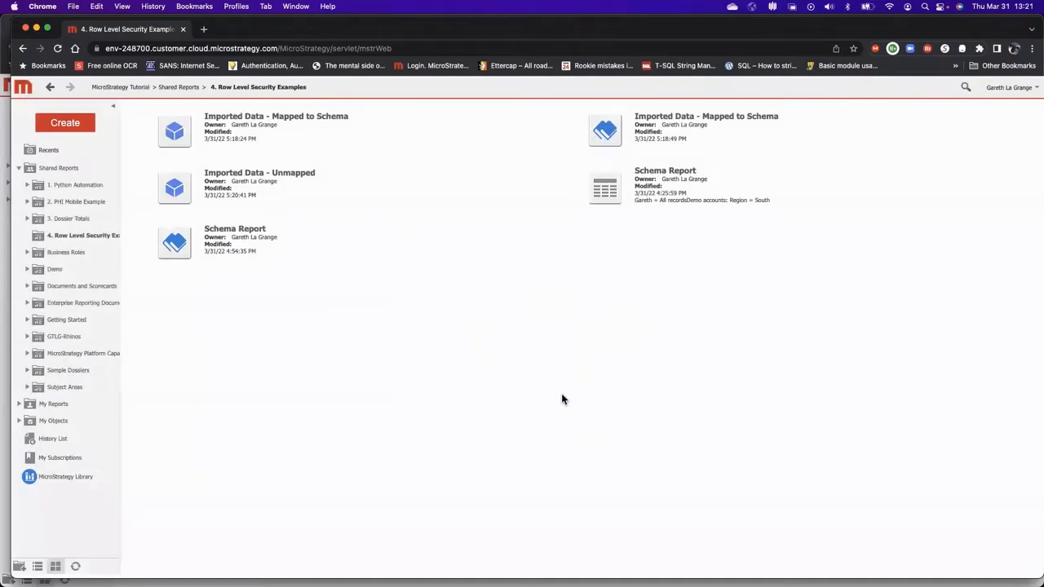
Step: Create a dossier from Imported Data - Unmapped showing all its data in one grid
right_click(263, 181)
click(304, 361)
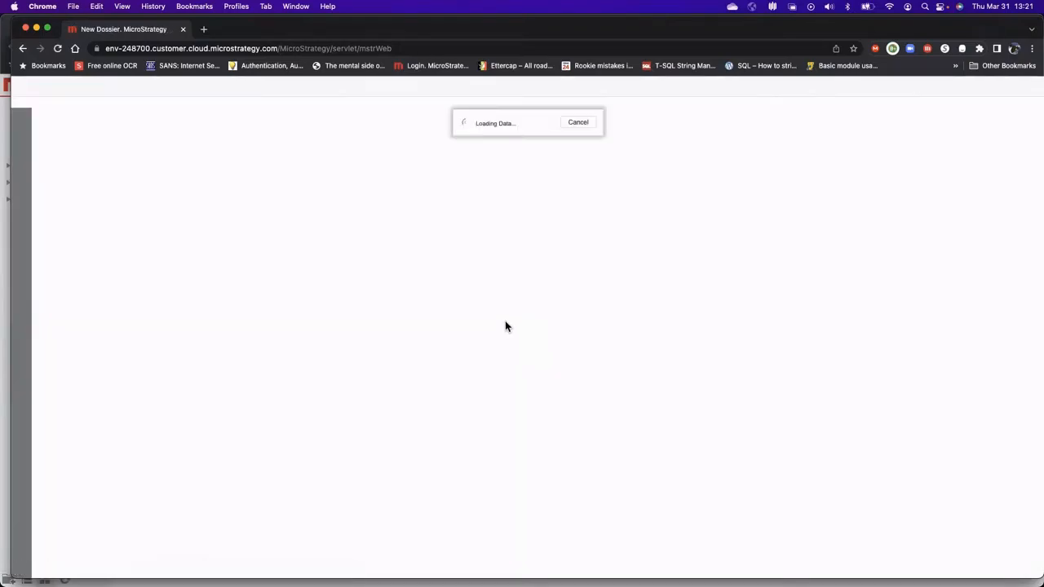
click(210, 146)
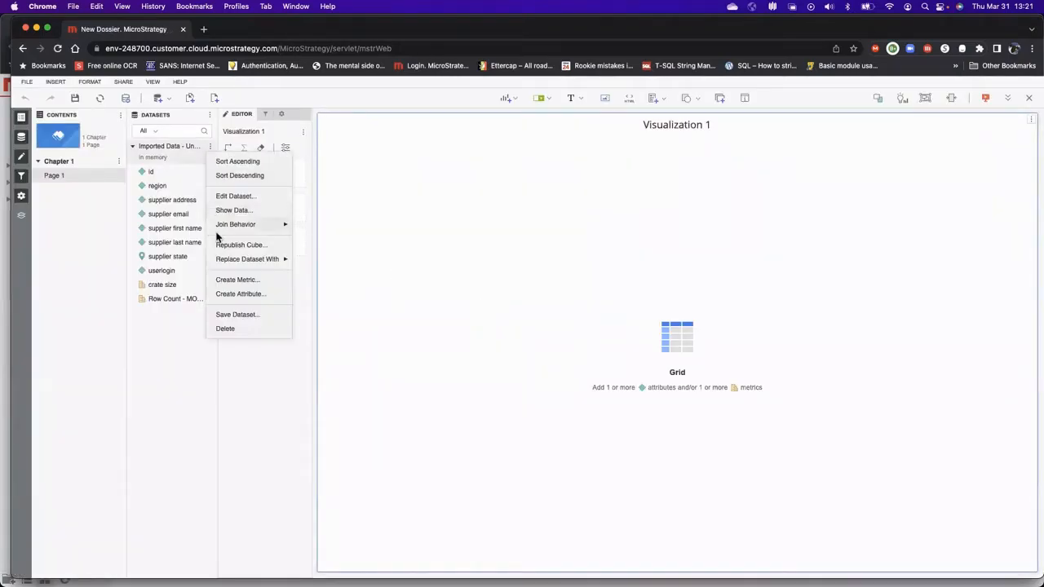
click(241, 212)
click(687, 228)
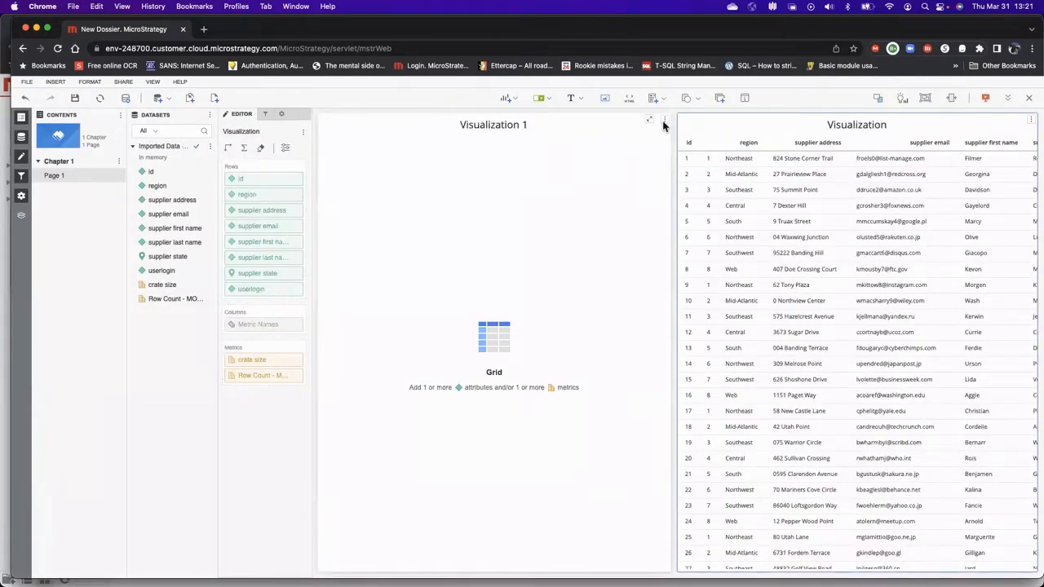
click(665, 119)
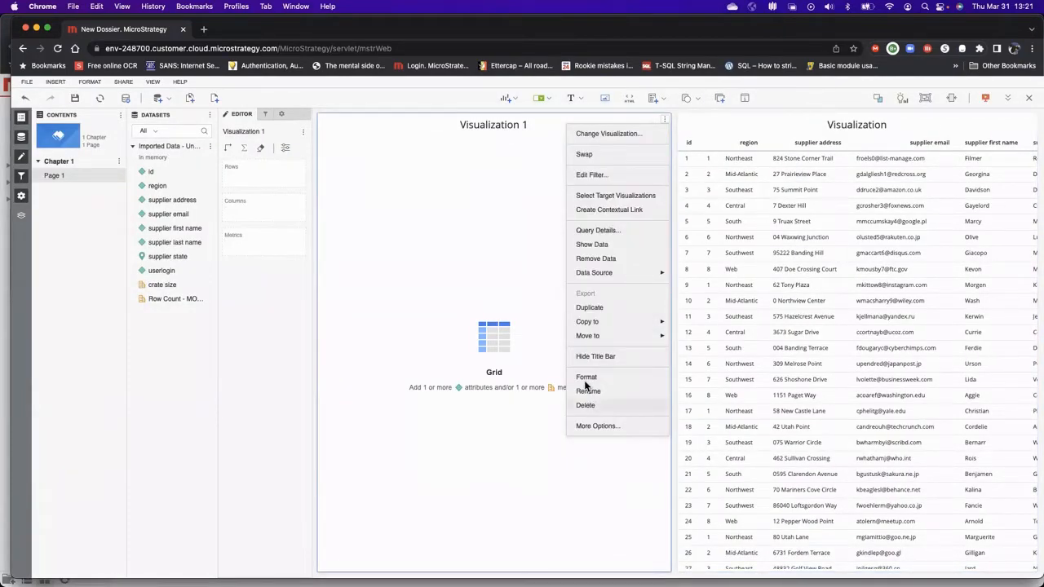
click(589, 403)
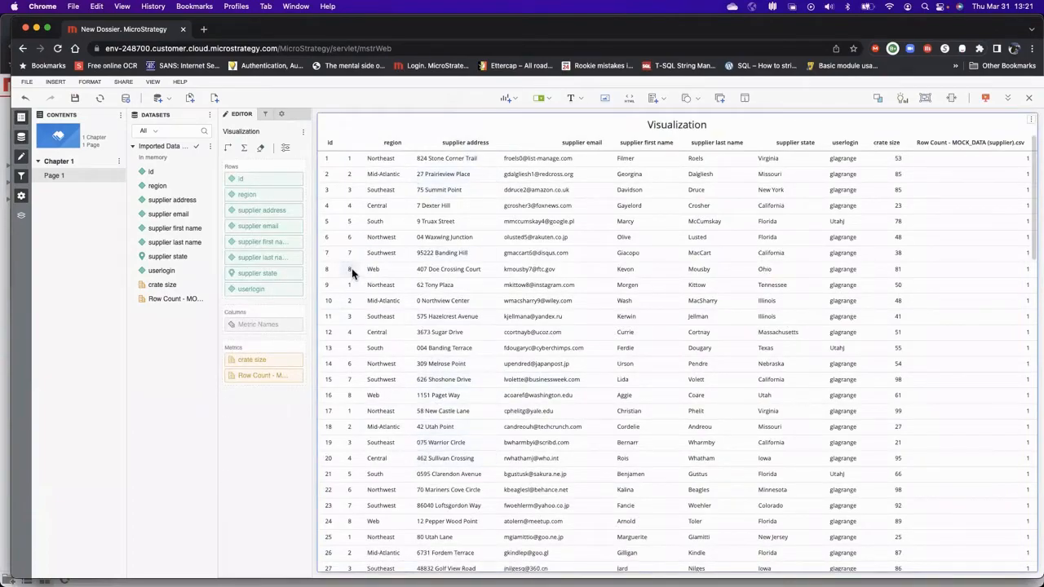
Step: Save the dossier as 'Imported Data - Unmapped' and run it
click(74, 98)
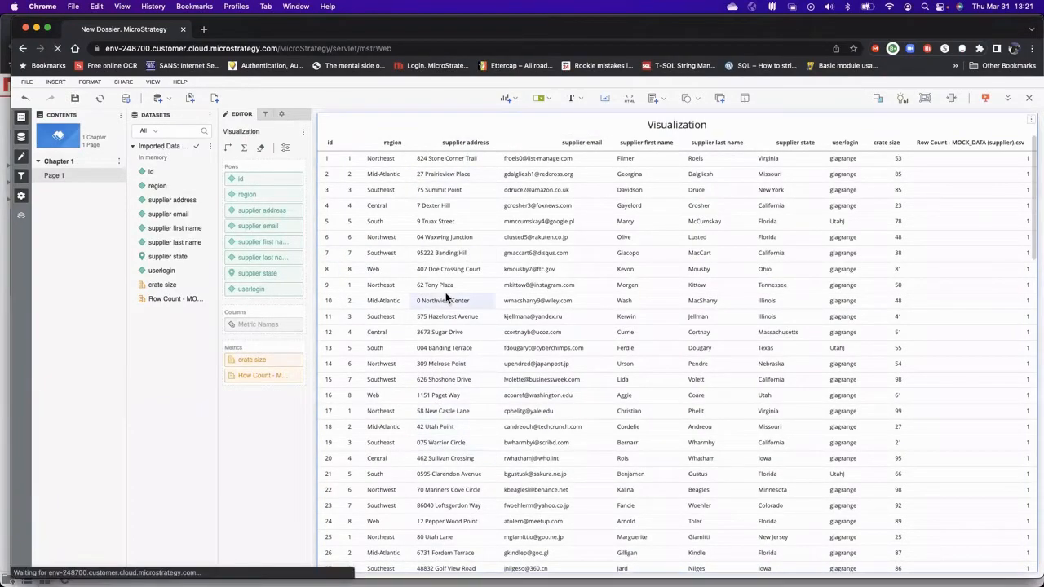
click(611, 274)
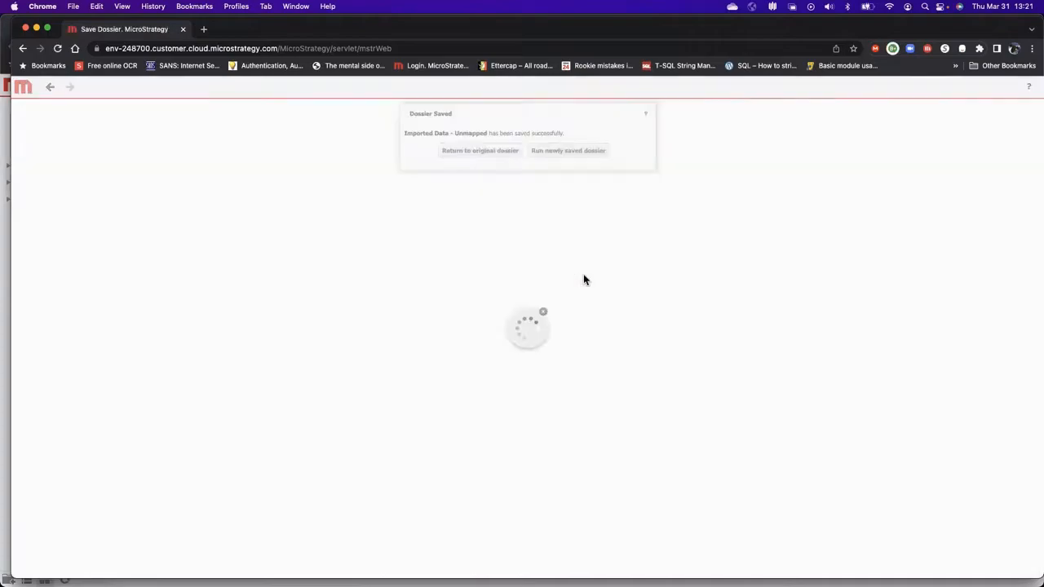
click(576, 150)
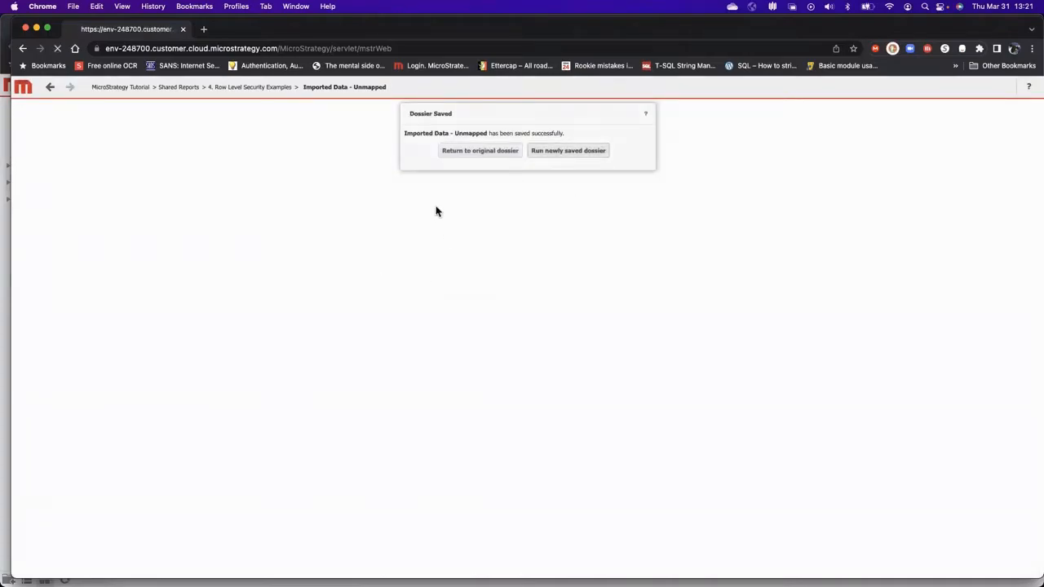
Step: In the second user's session, refresh the folder and open the Imported Data - Unmapped dossier
click(7, 329)
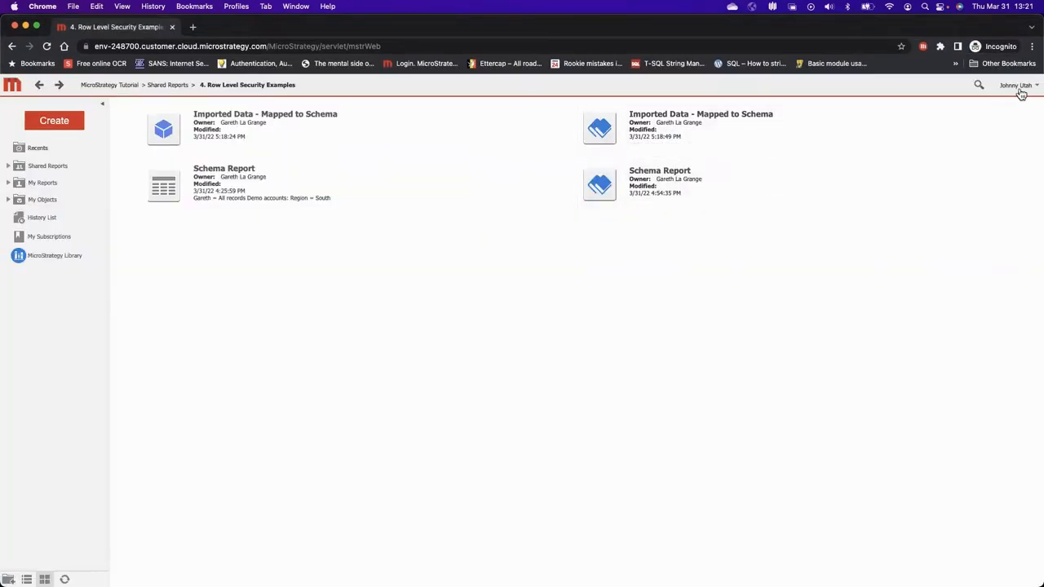
click(65, 579)
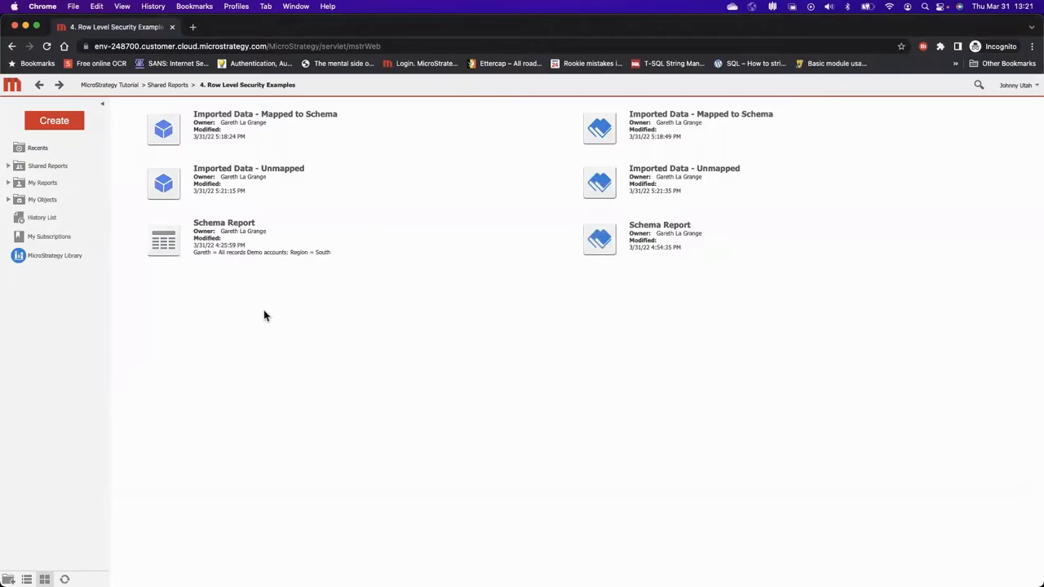
click(683, 168)
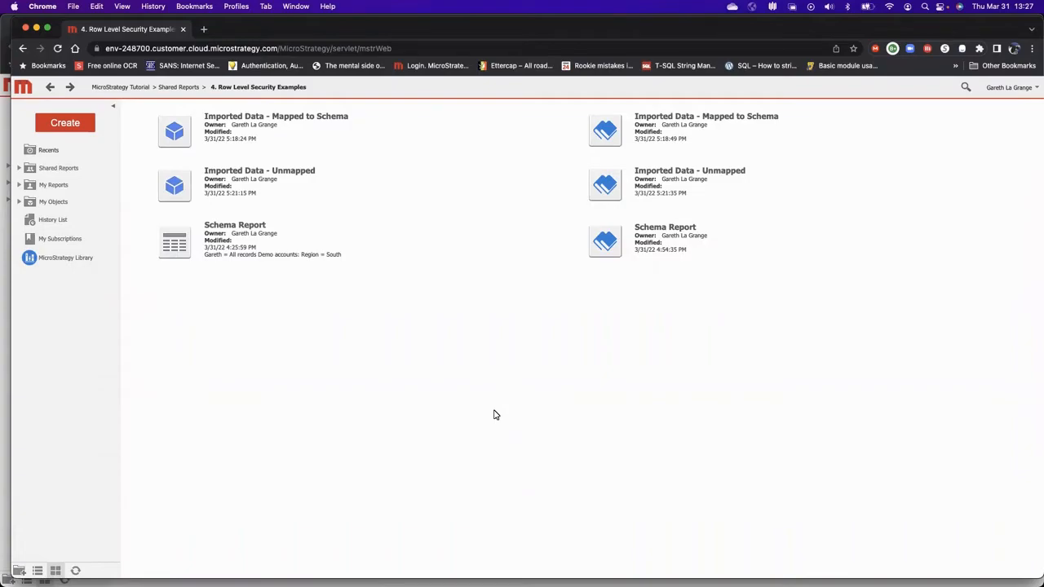
Step: Upload MOCK_DATA (supplier).csv from disk and preview its data
click(77, 130)
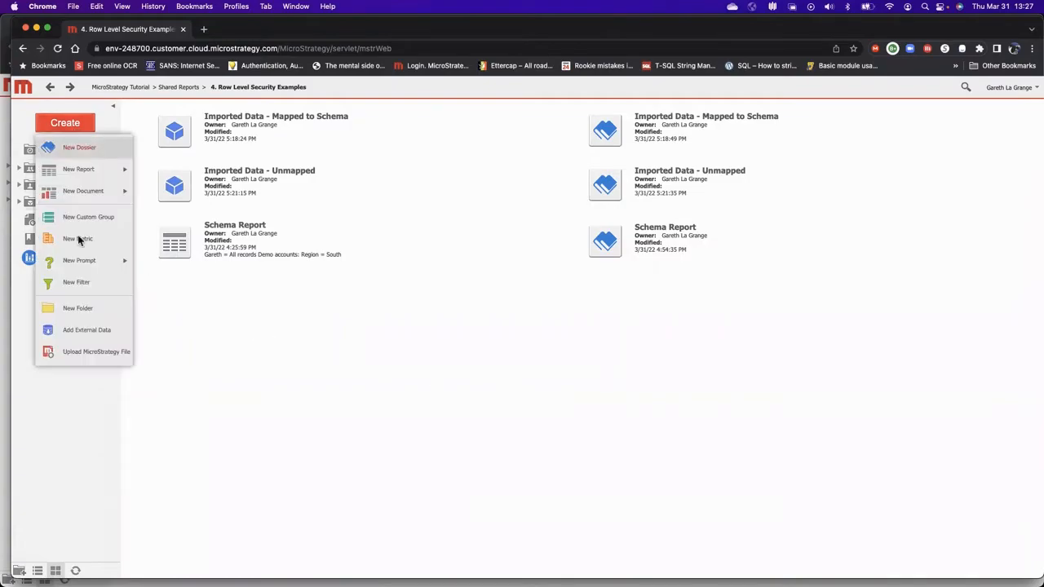
click(100, 333)
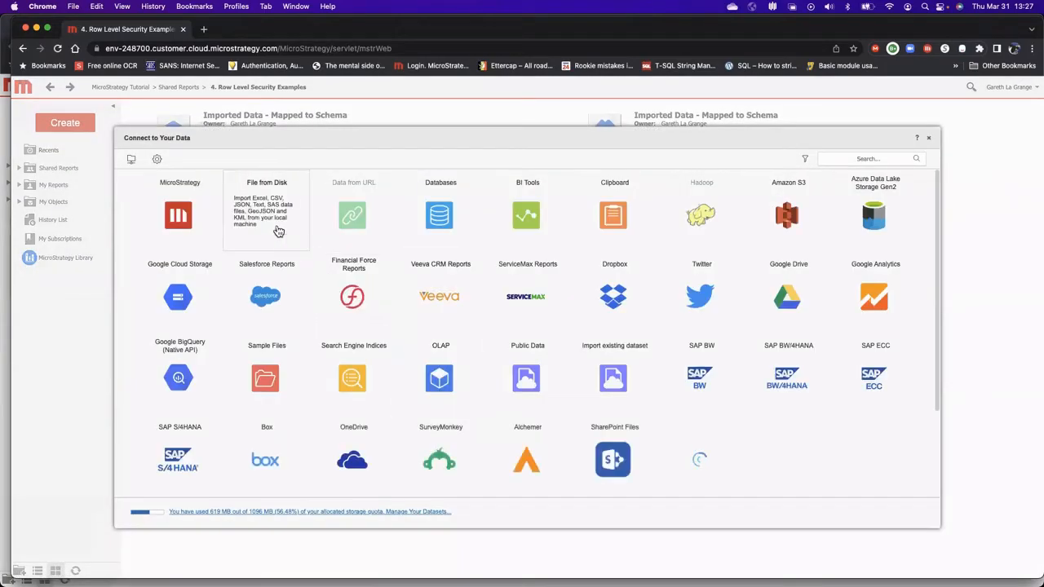
click(278, 232)
click(527, 370)
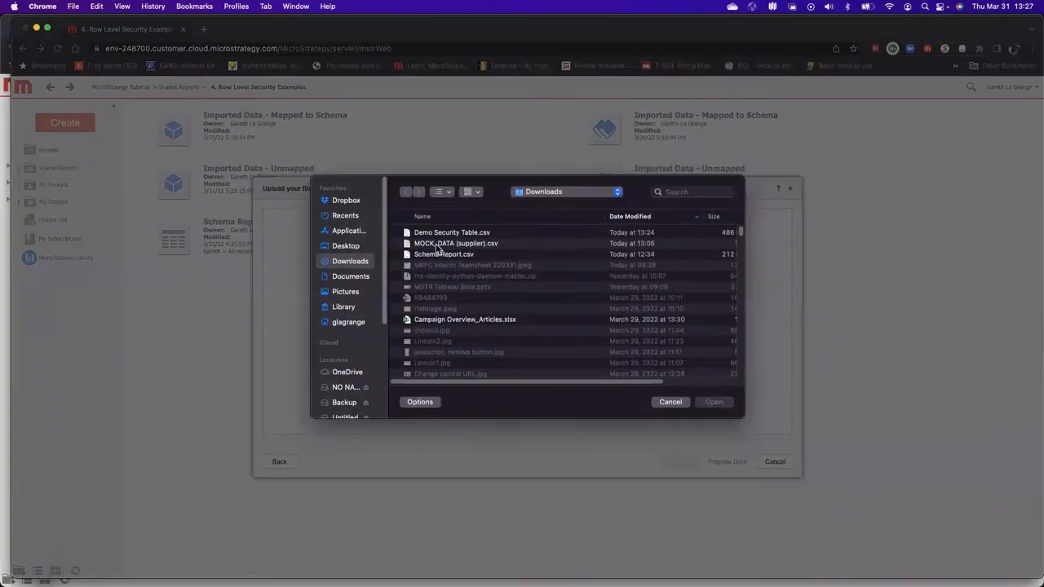
click(455, 226)
click(715, 402)
click(718, 462)
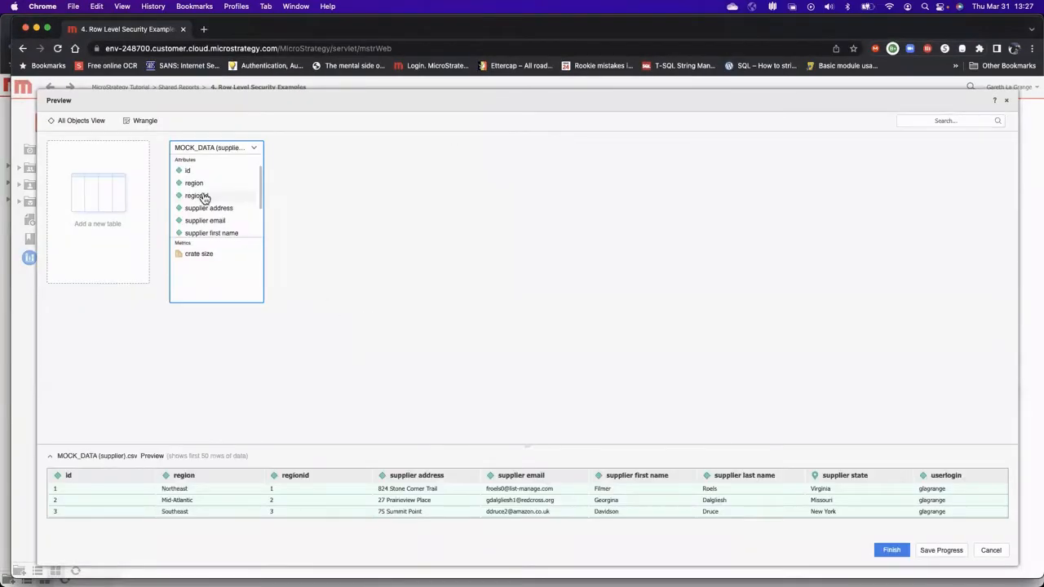
Step: Merge region and regionid into one multi-form attribute and finish the import
click(203, 198)
shift+click(200, 185)
right_click(200, 184)
click(223, 189)
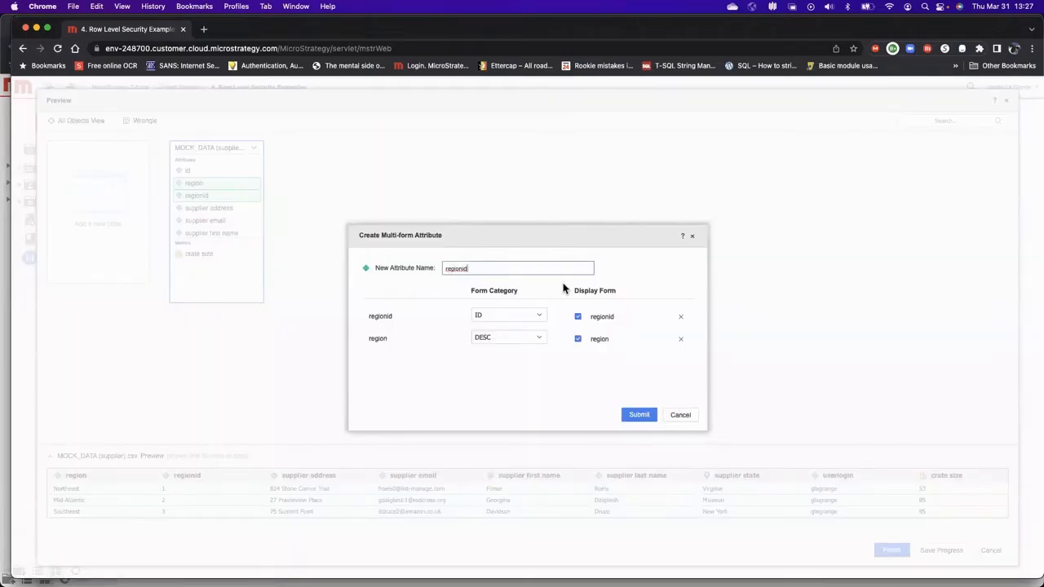
click(638, 416)
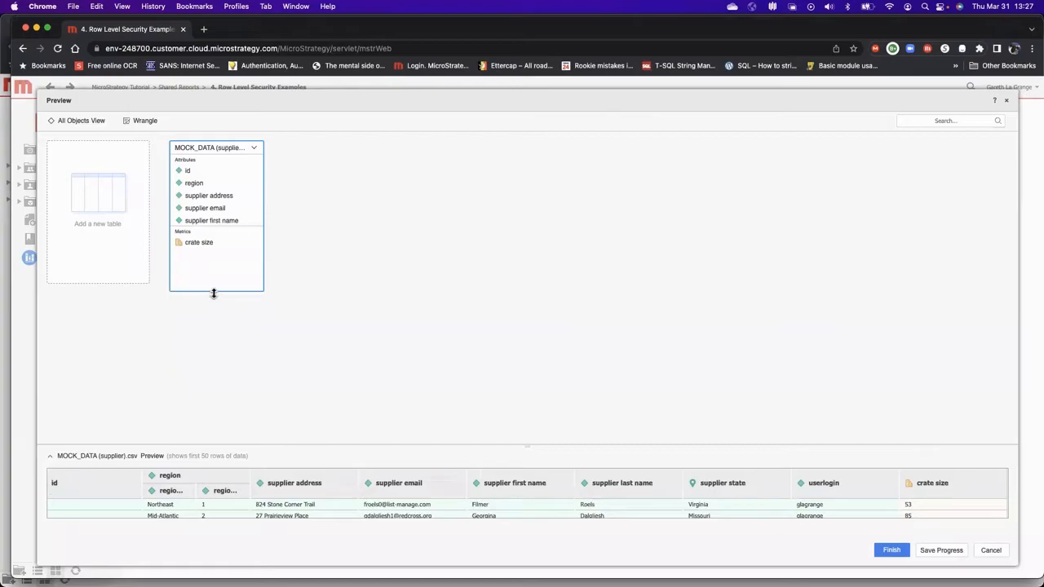
drag(215, 291, 202, 366)
click(196, 259)
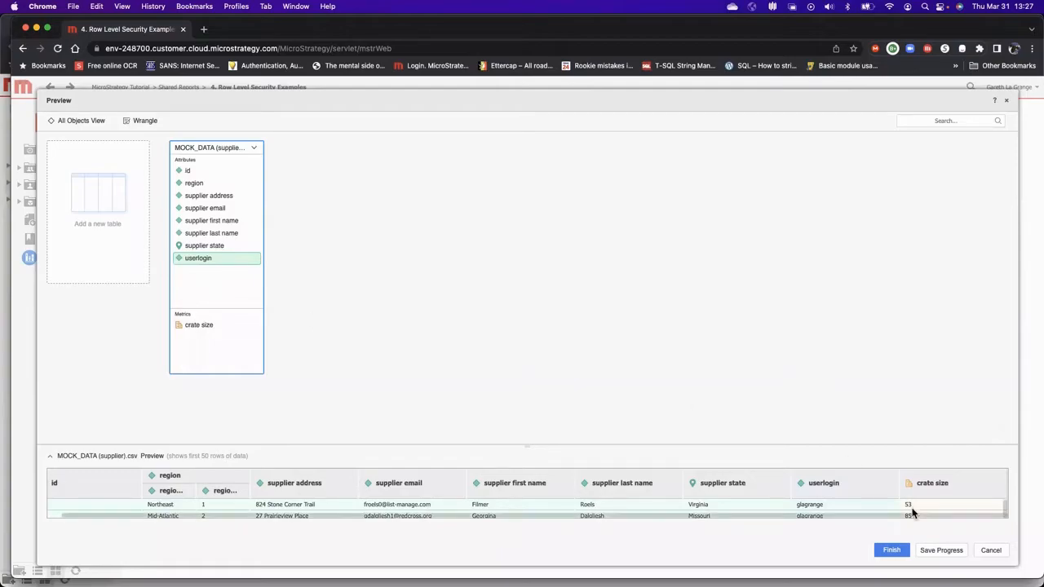
click(889, 551)
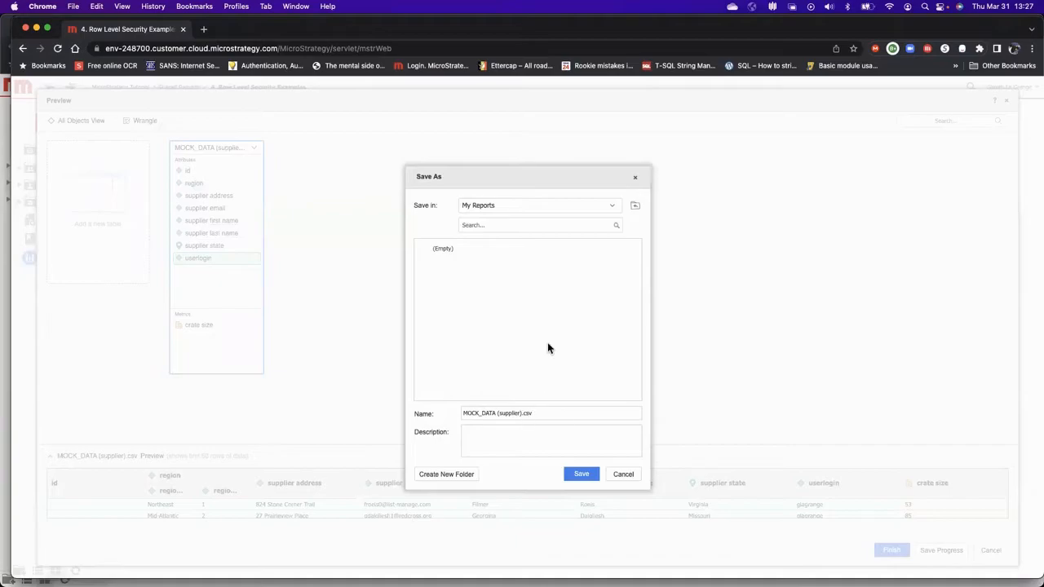
Step: Save the dataset as 'Imported Data - based on login' in 4. Row Level Security Examples
click(570, 209)
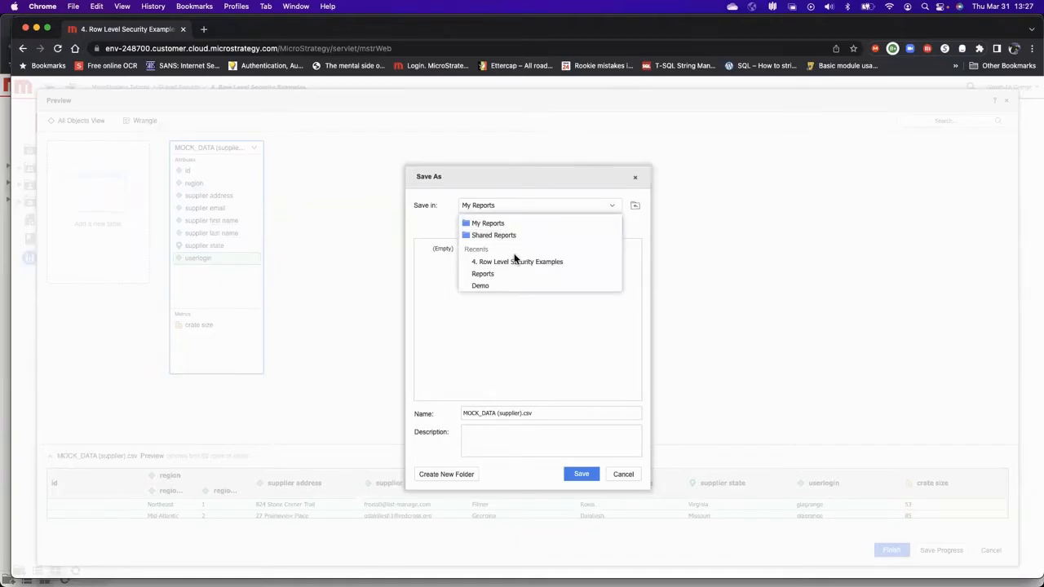
click(543, 261)
click(460, 414)
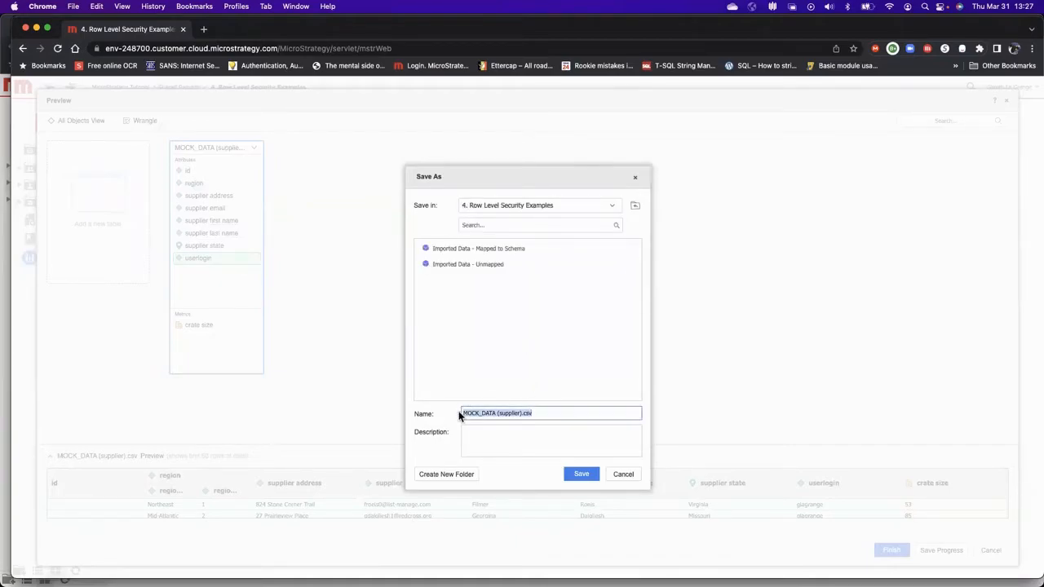
text(Ip)
text(ported Da)
text(ta - based o)
text(n log)
text(in)
click(580, 474)
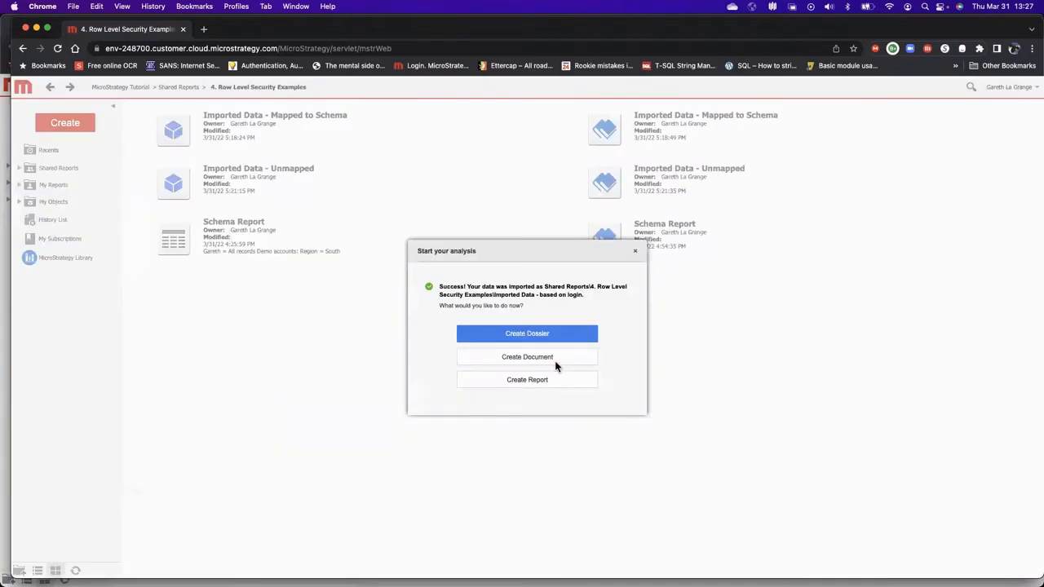
click(635, 256)
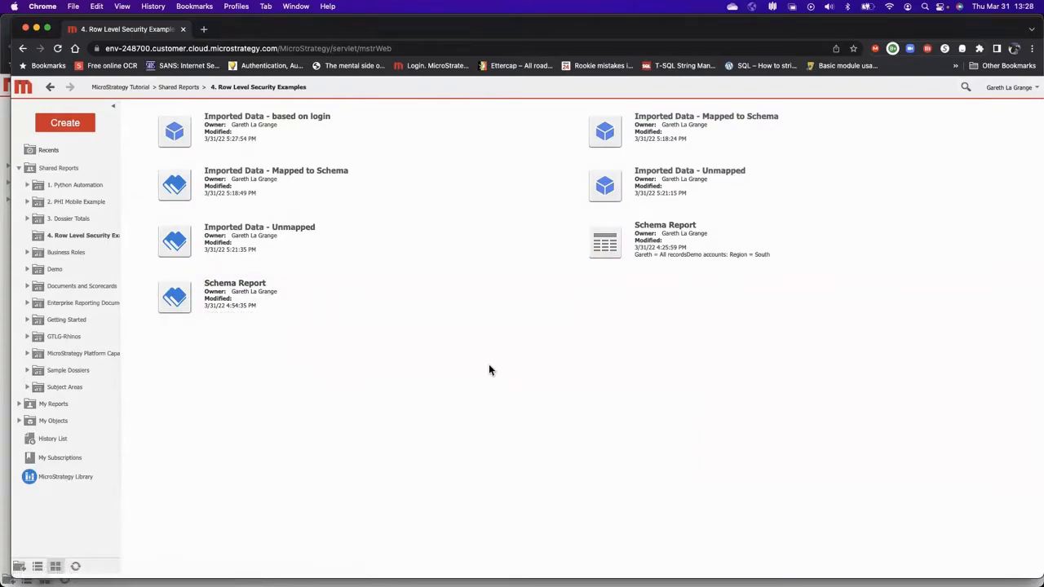
Step: Open the dataset's sharing permissions and start a data security filter for Everyone
right_click(271, 126)
click(300, 323)
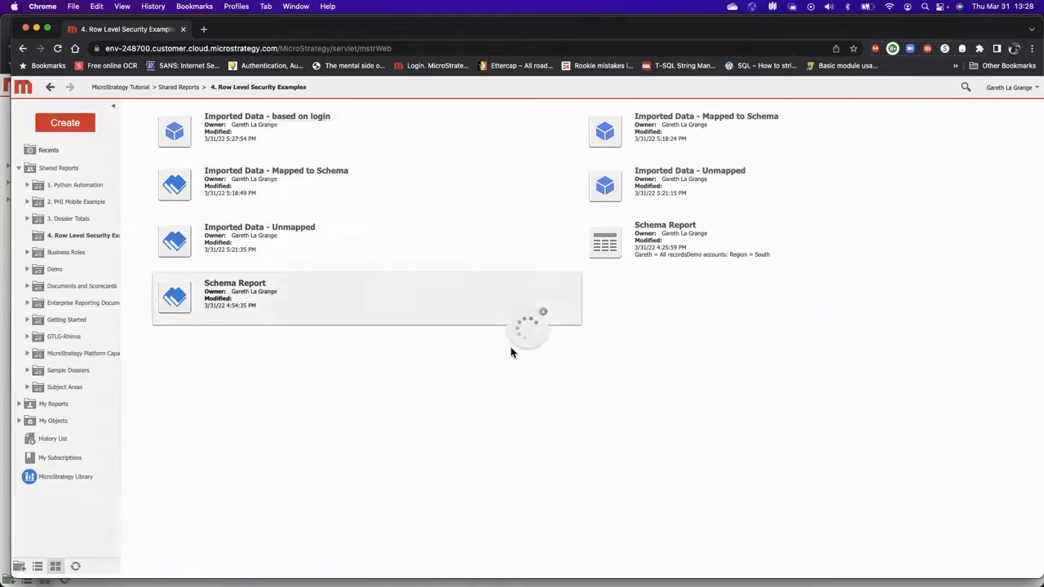
mouse_move(499, 345)
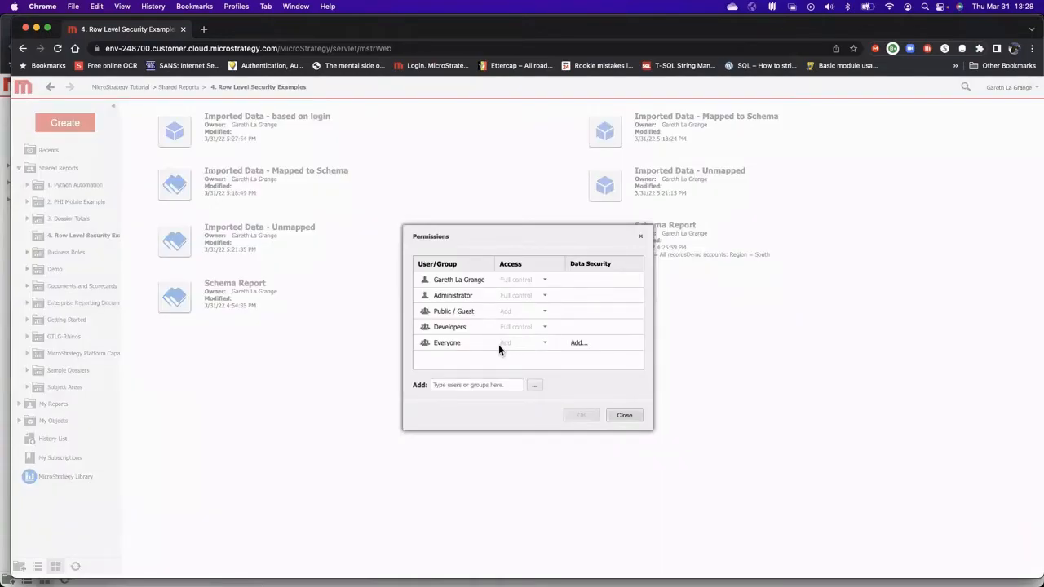
click(577, 345)
Step: Build the filter userlogin ID Equals User Login, save it and apply the permissions
click(378, 226)
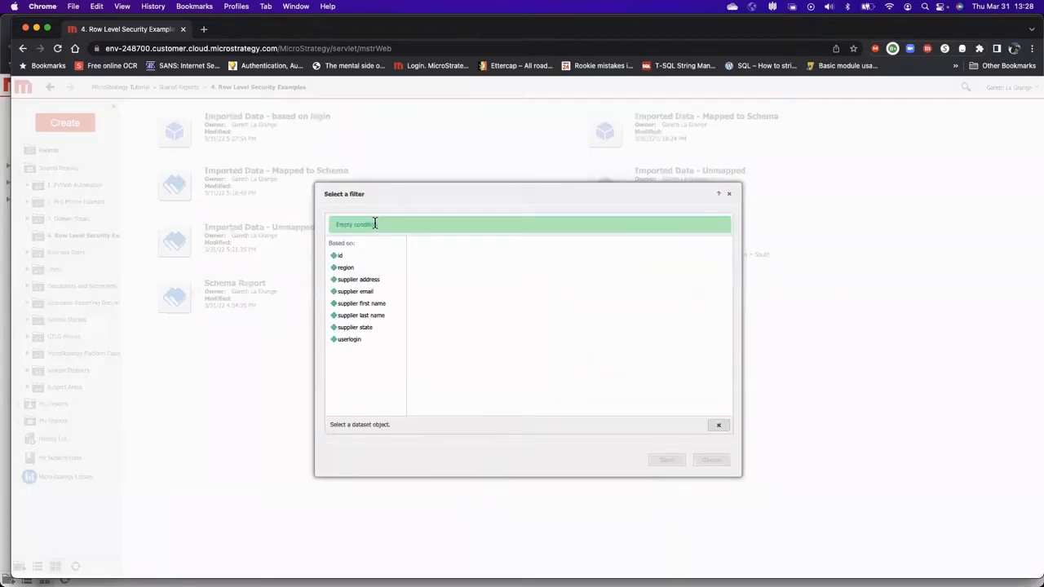
click(359, 340)
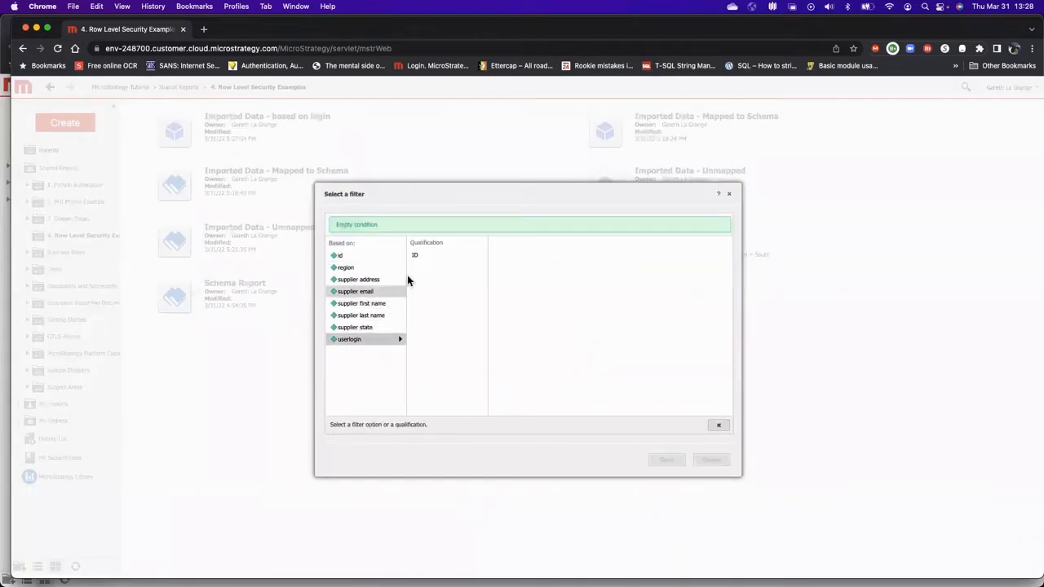
click(416, 256)
scroll(518, 322, down, 3)
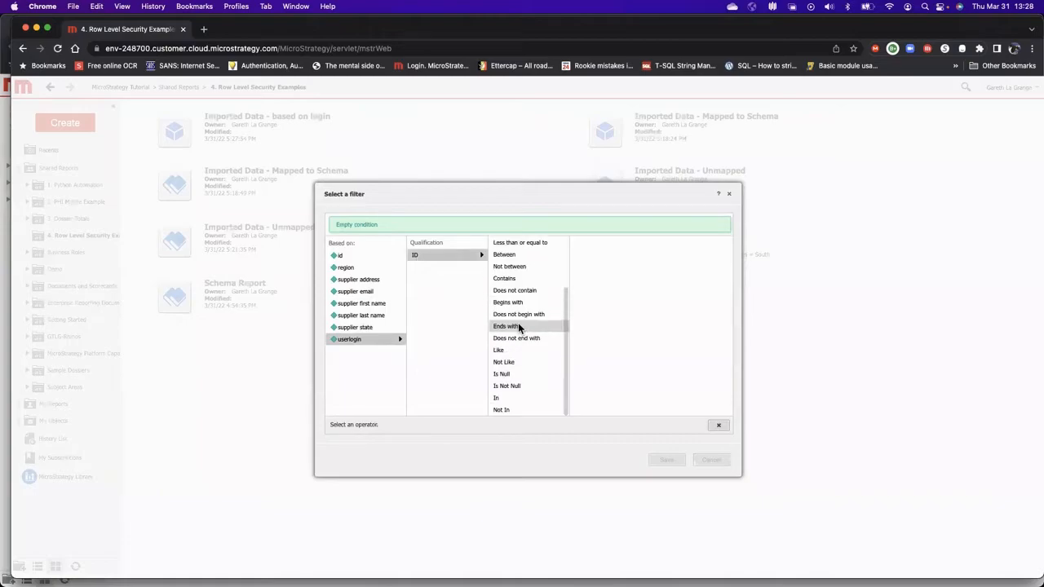
scroll(508, 272, up, 3)
click(508, 256)
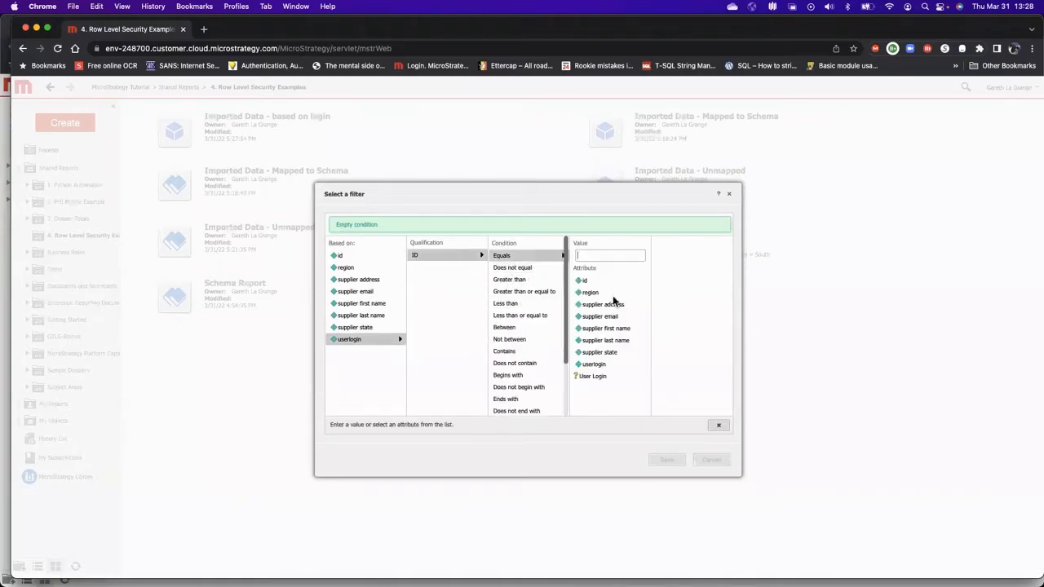
click(602, 379)
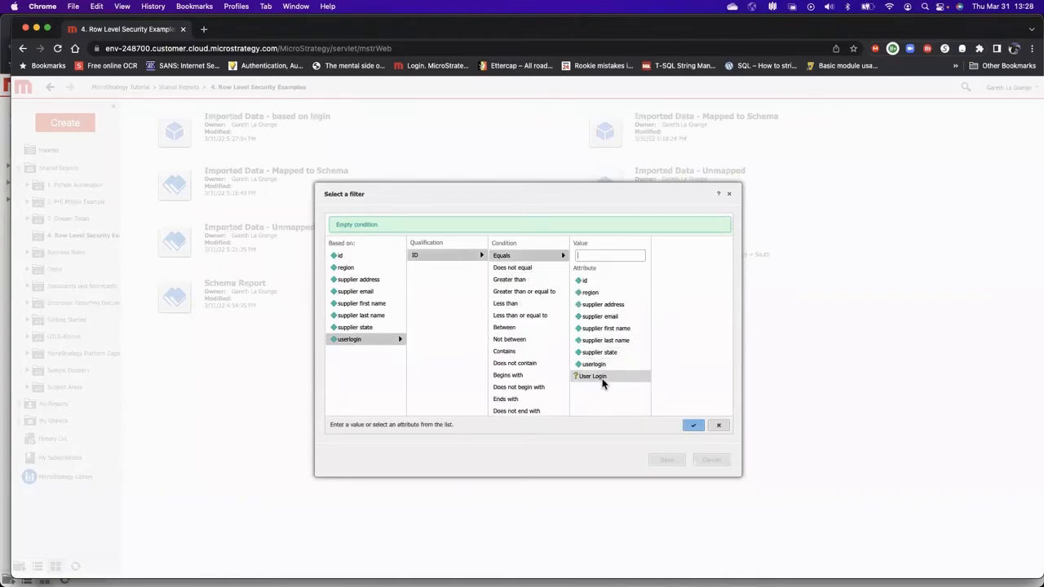
click(692, 424)
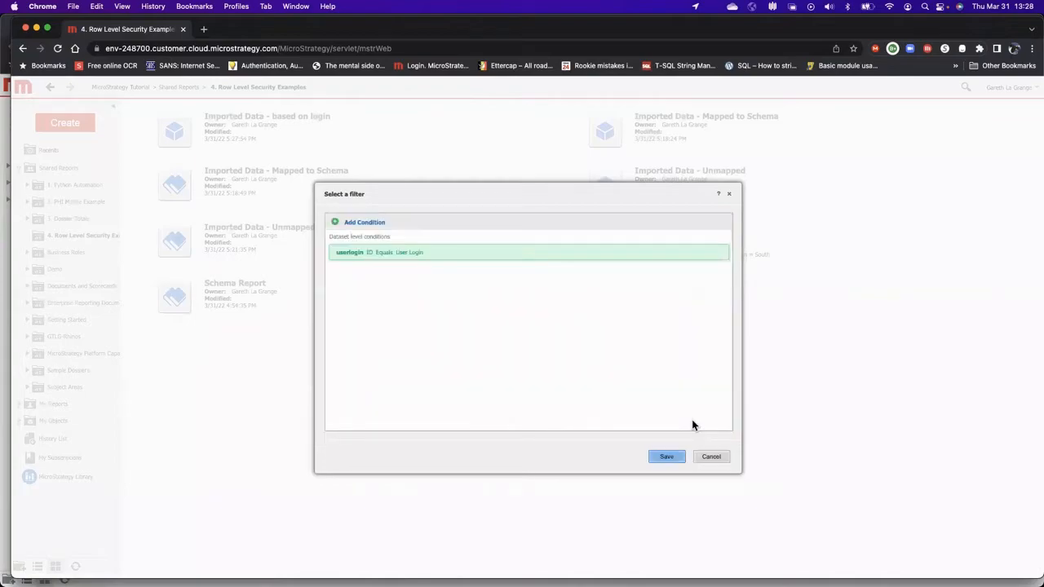
click(665, 459)
click(589, 417)
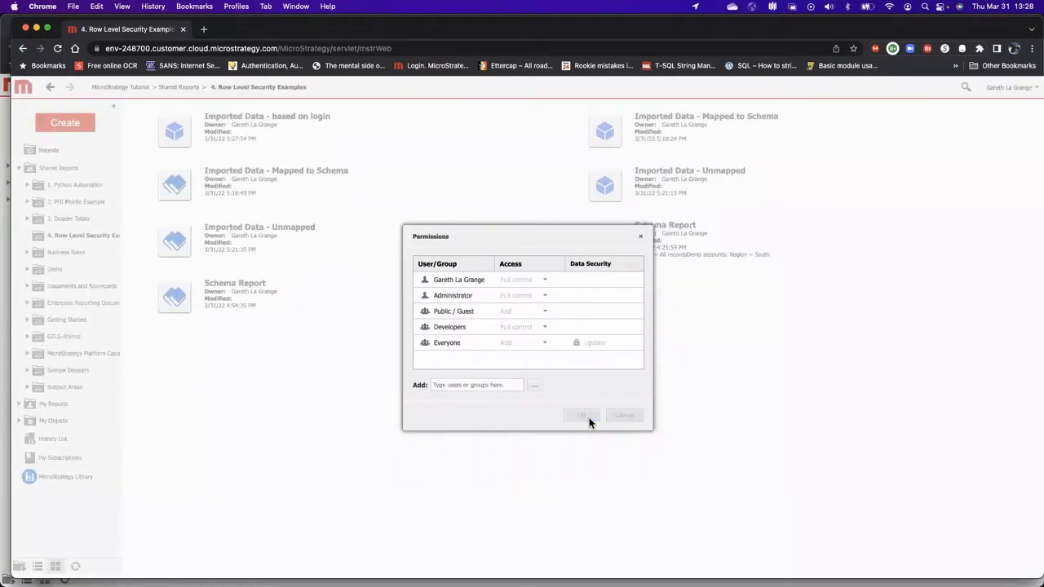
Step: Build a single-grid dossier from Imported Data - based on login and save it under that name
right_click(243, 129)
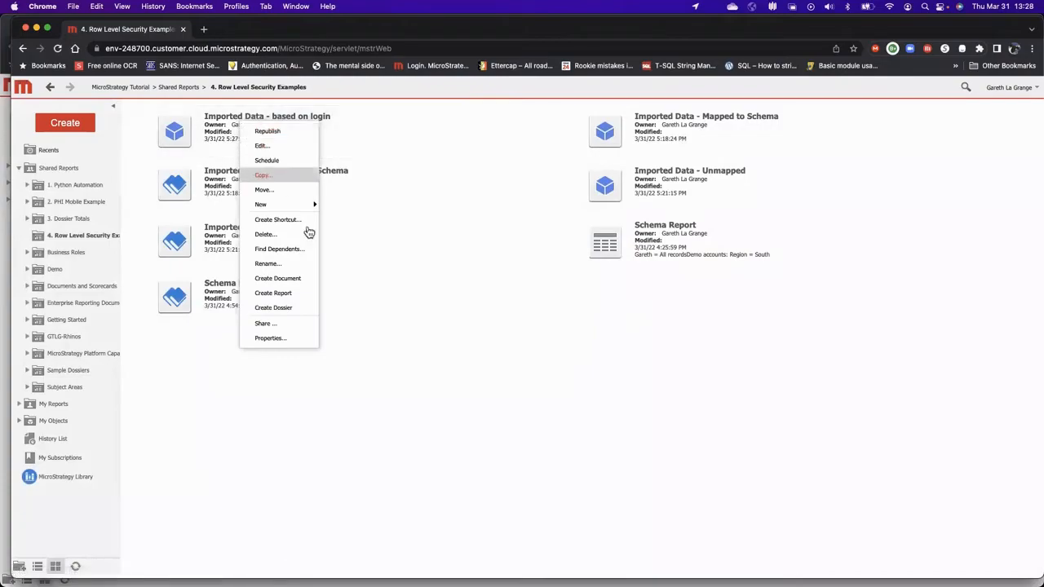
click(297, 305)
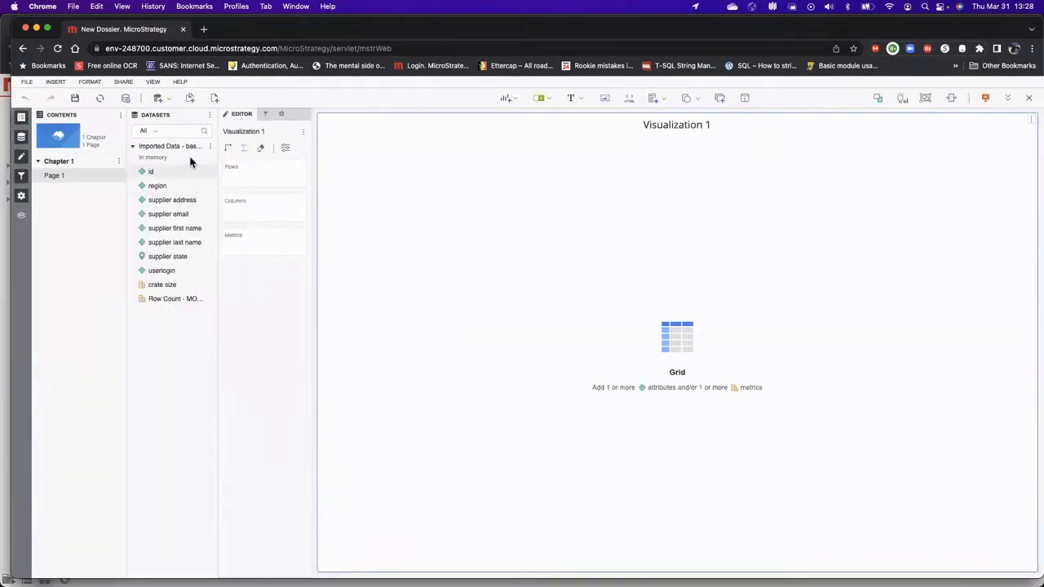
click(209, 146)
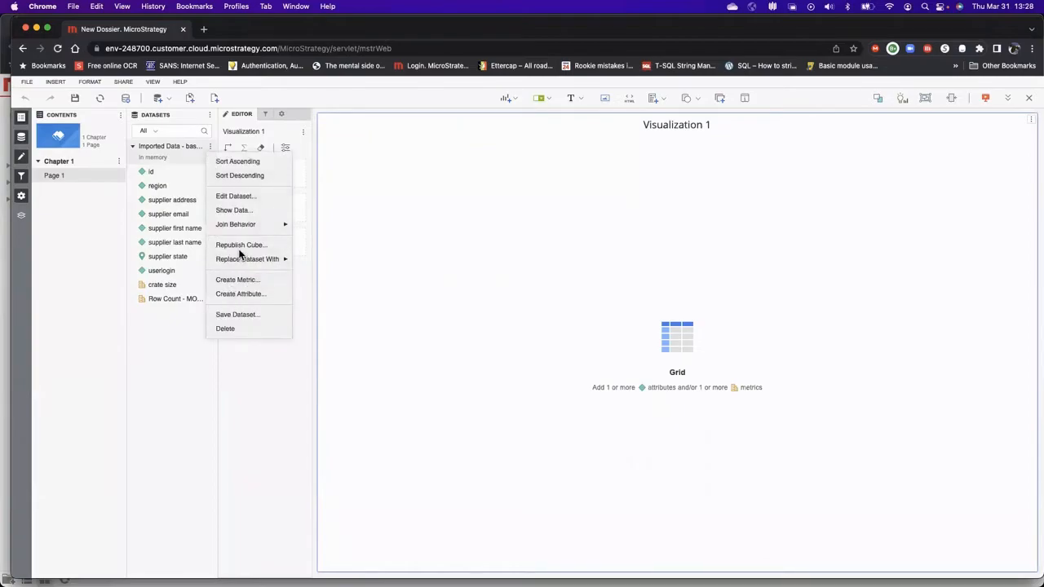
click(238, 210)
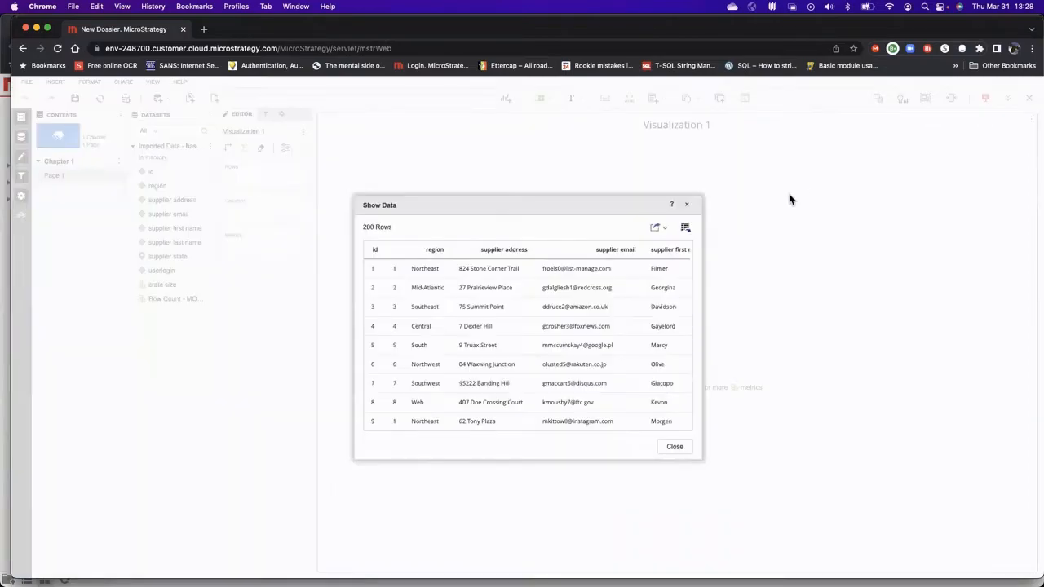
click(689, 230)
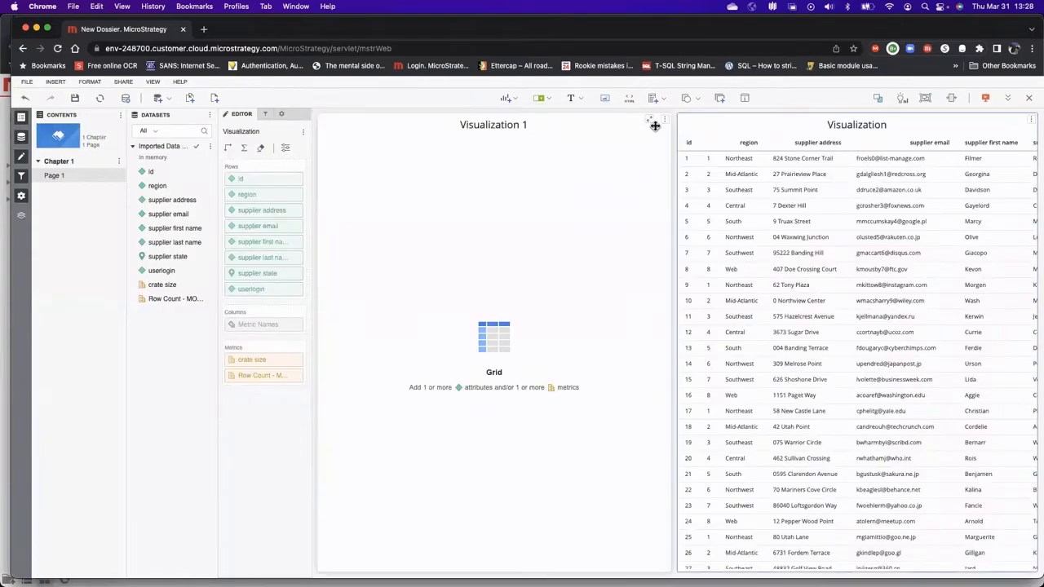
click(664, 122)
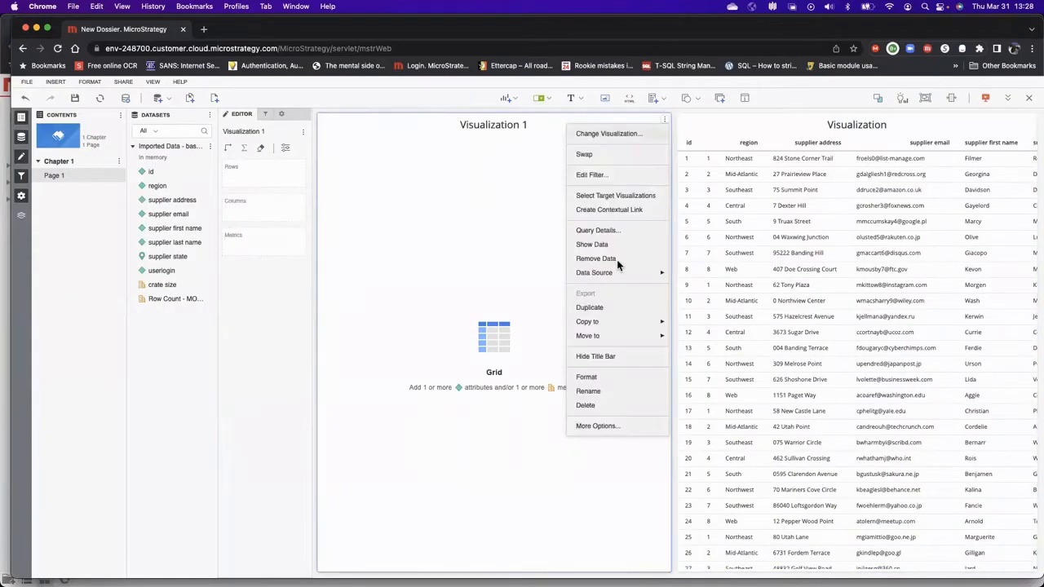
click(590, 405)
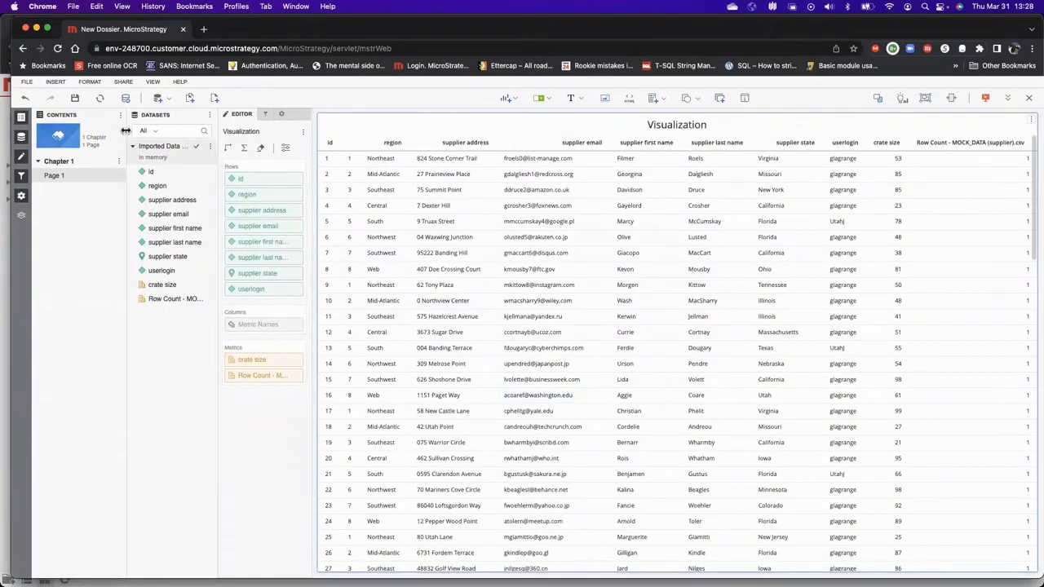
click(74, 100)
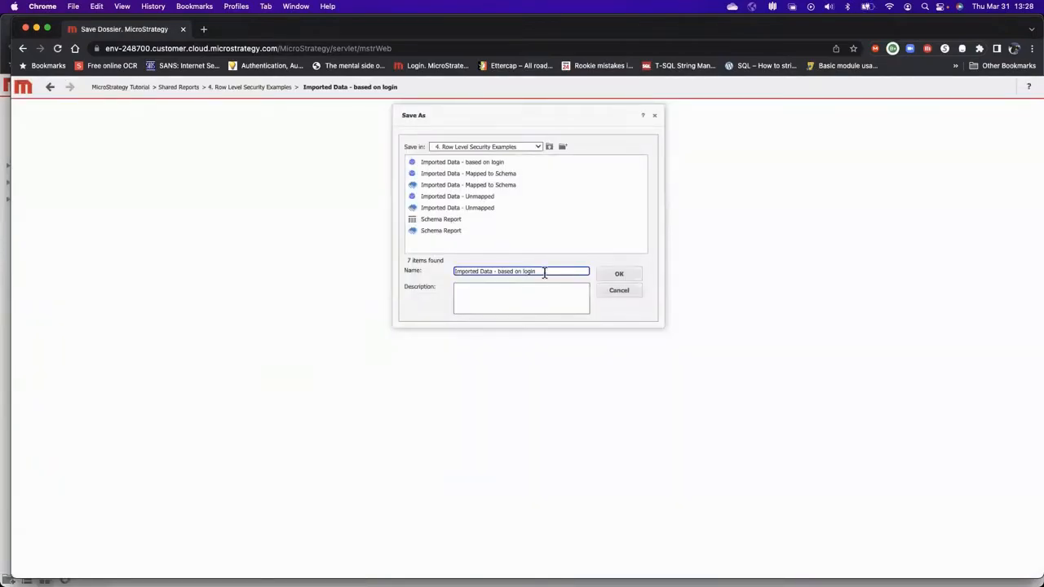
click(625, 274)
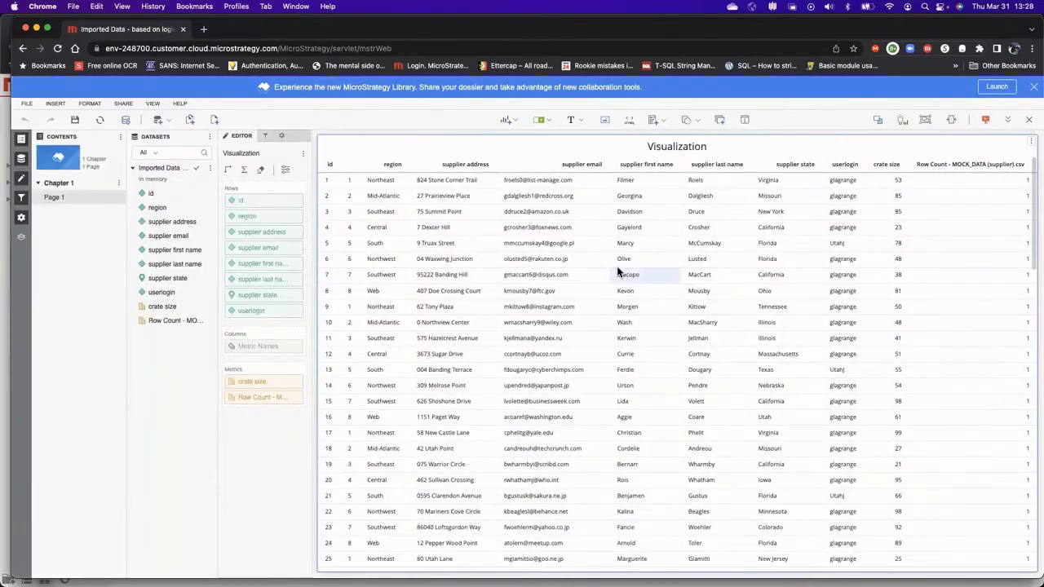
Step: Close the dossier and log out of the current MicroStrategy Web session
click(1028, 122)
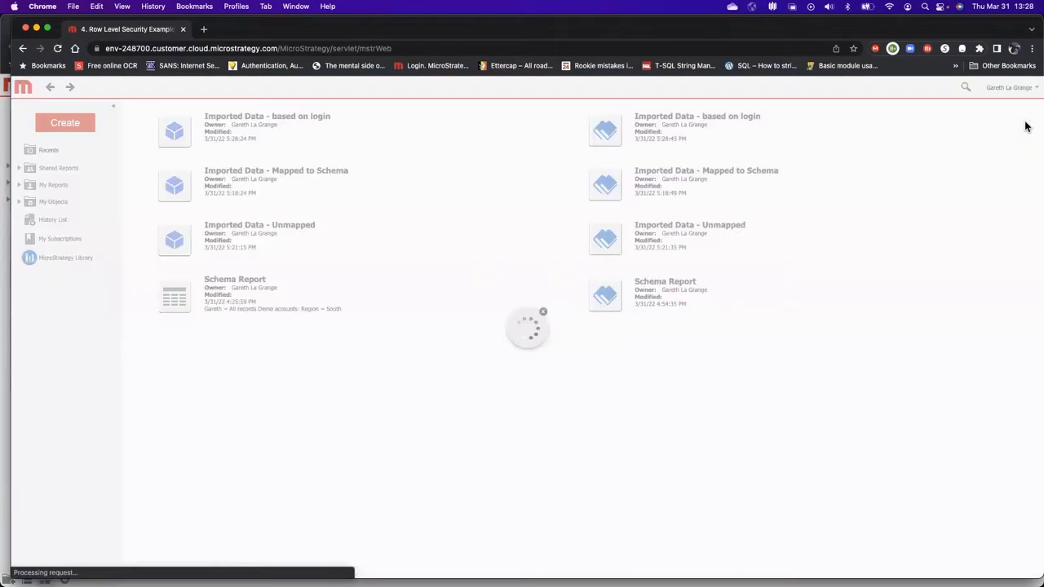
click(1009, 87)
click(976, 190)
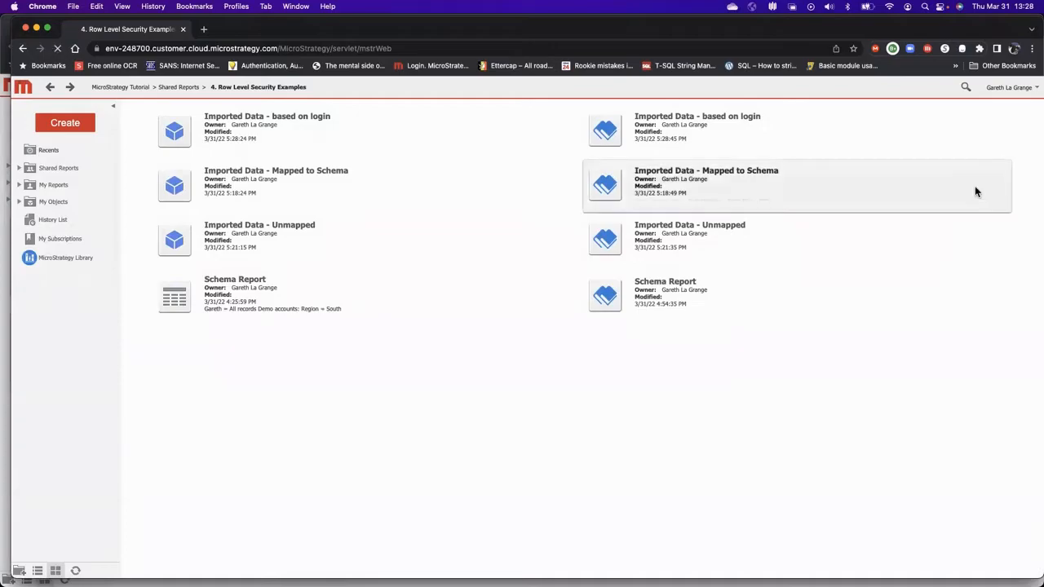
click(528, 154)
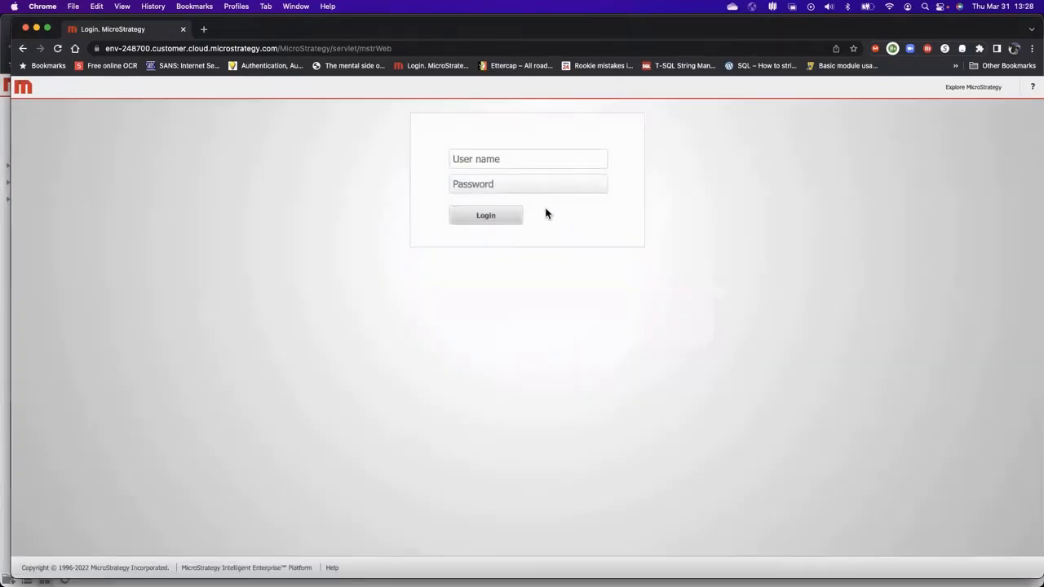
Step: Log back in with the original user's name and password and open the MicroStrategy Tutorial project
text(glagrange)
key(Tab)
text(********)
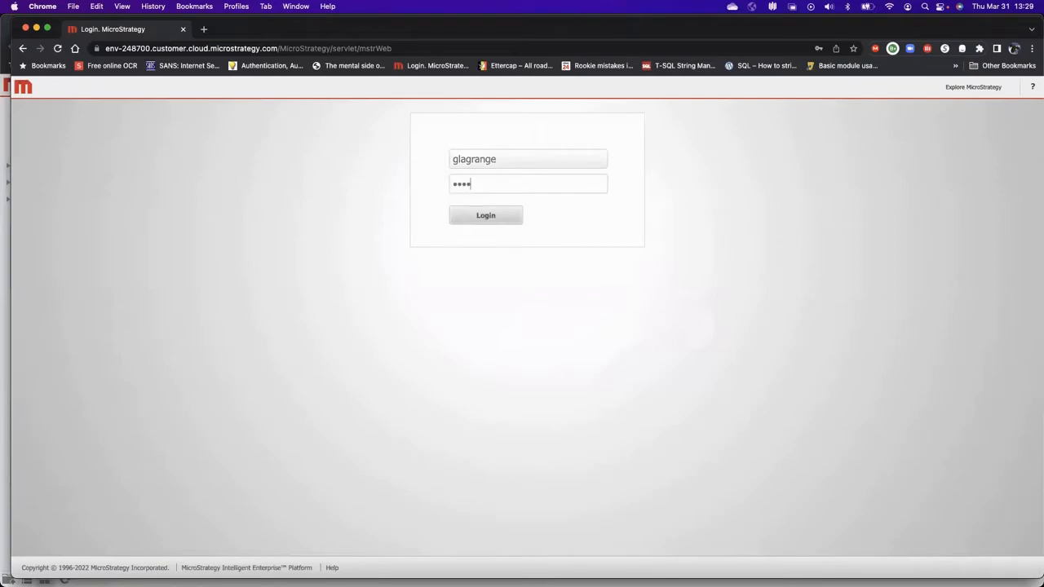
key(Return)
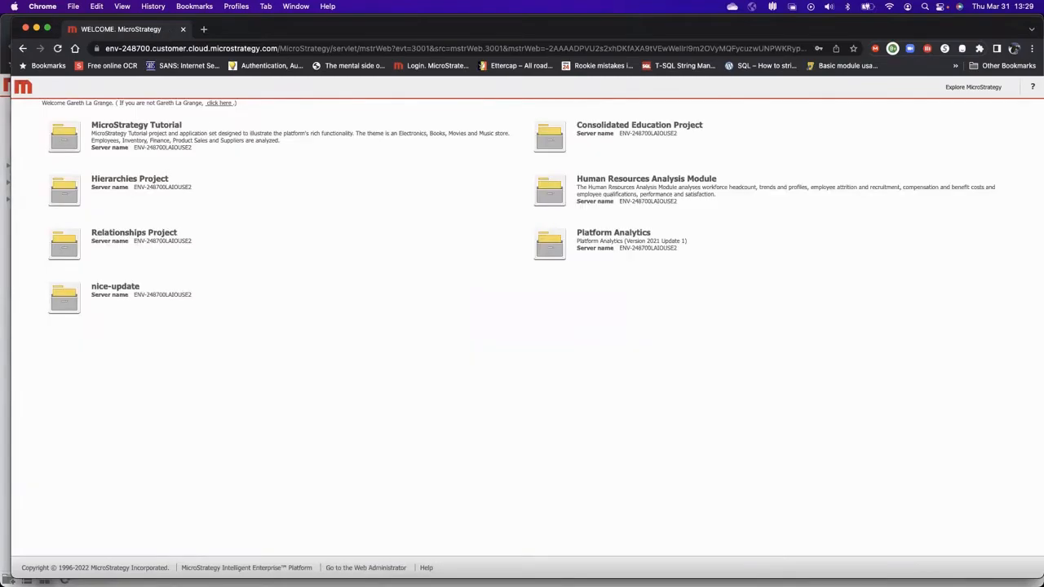
click(223, 140)
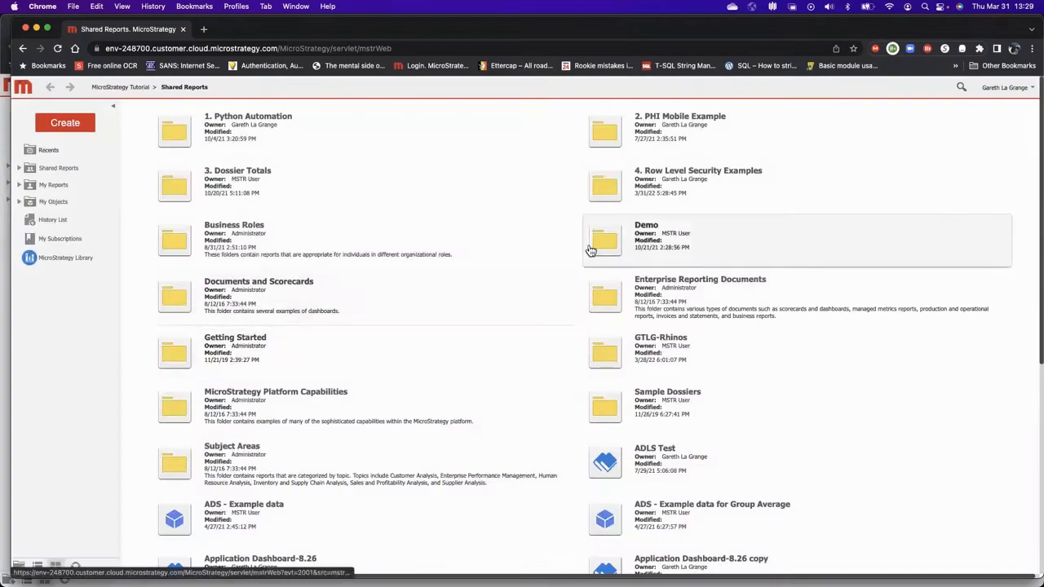
Step: Reopen Imported Data - based on login from 4. Row Level Security Examples and scroll through its rows
click(604, 180)
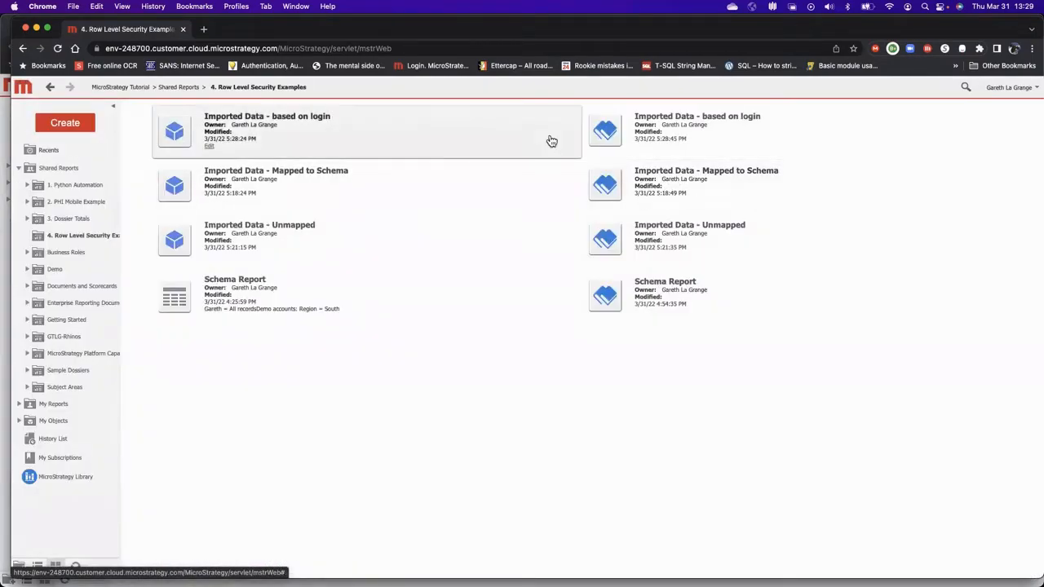
click(611, 147)
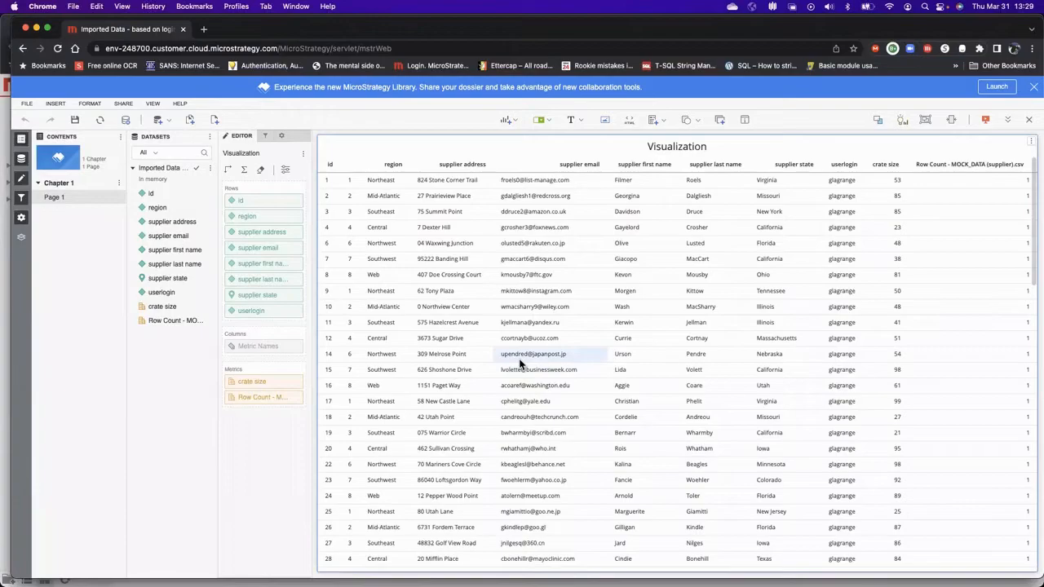
scroll(645, 302, down, 10)
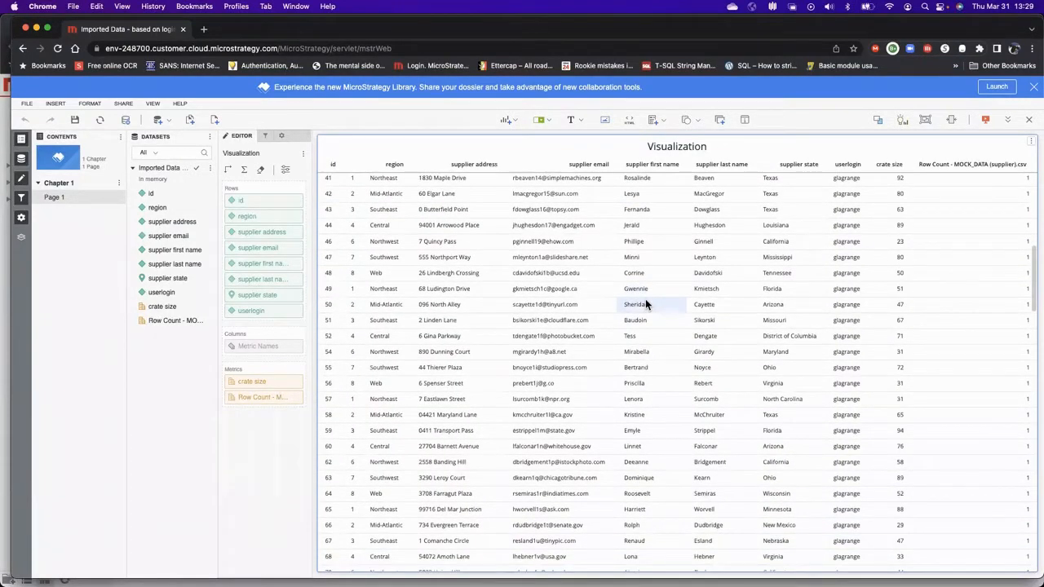
scroll(645, 303, down, 5)
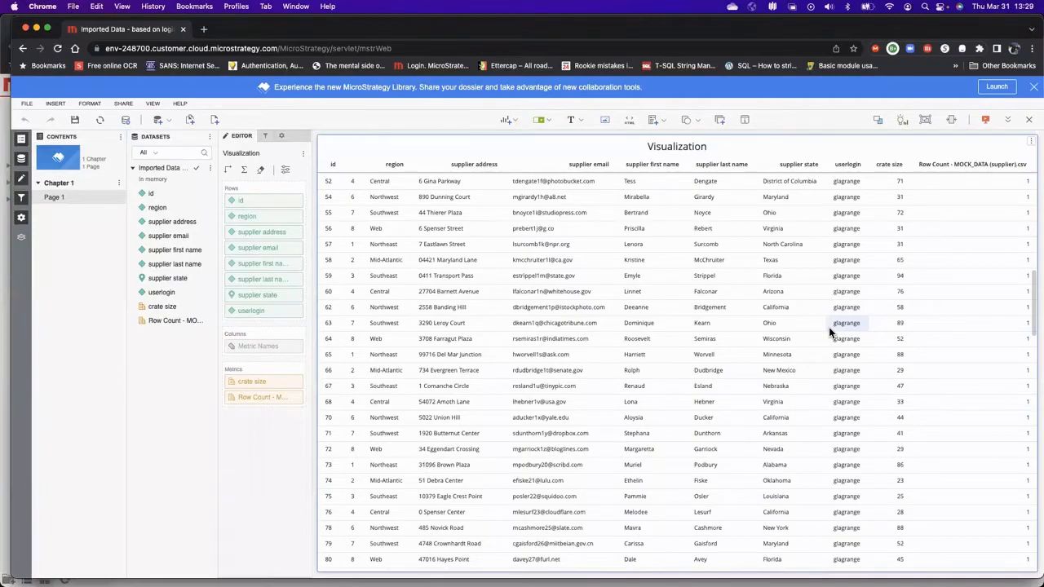
Step: In the incognito window, log out and sign in as the second user with their password
click(4, 259)
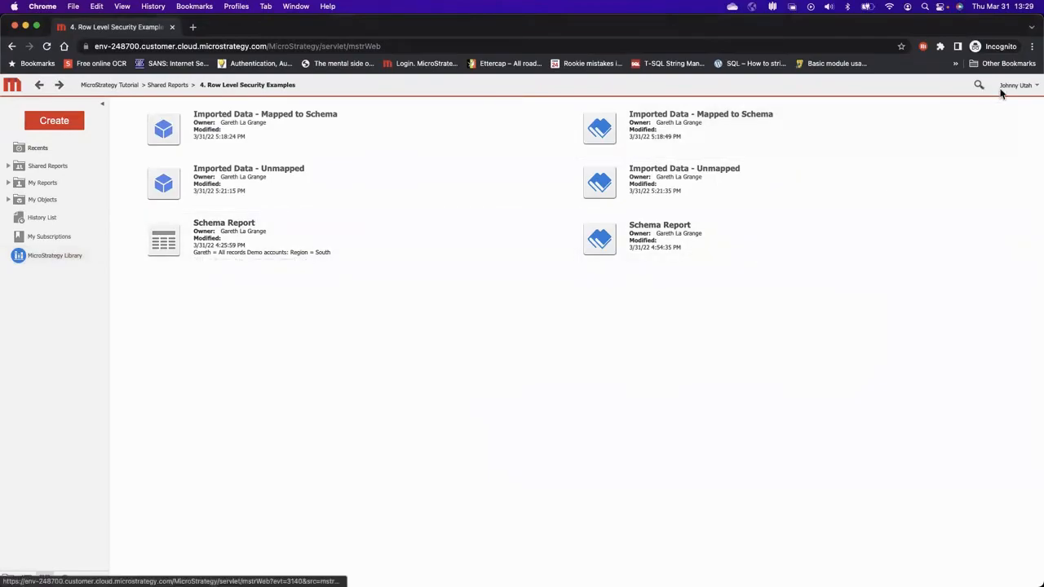
click(1030, 88)
click(981, 187)
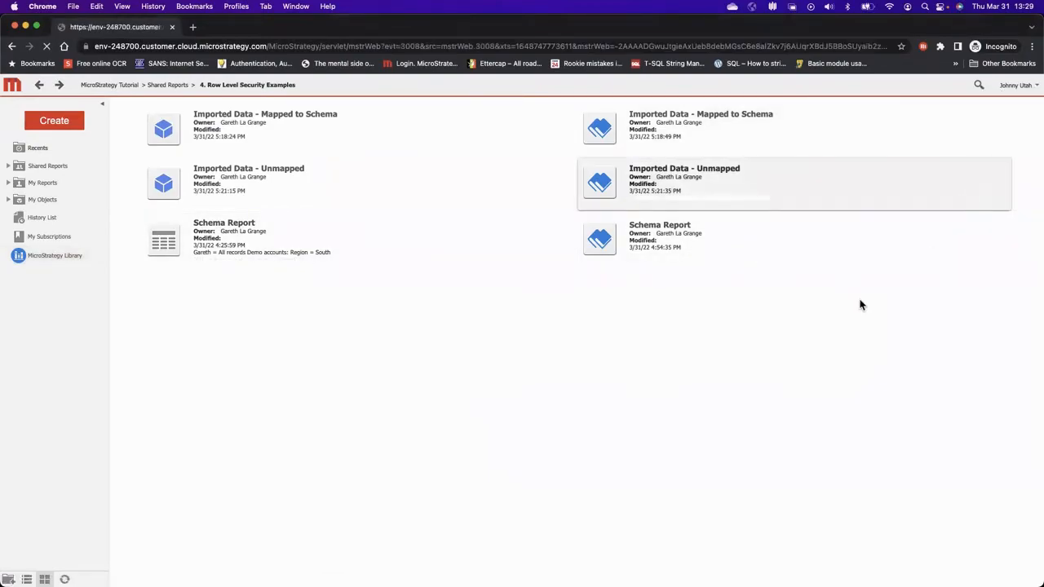
click(512, 149)
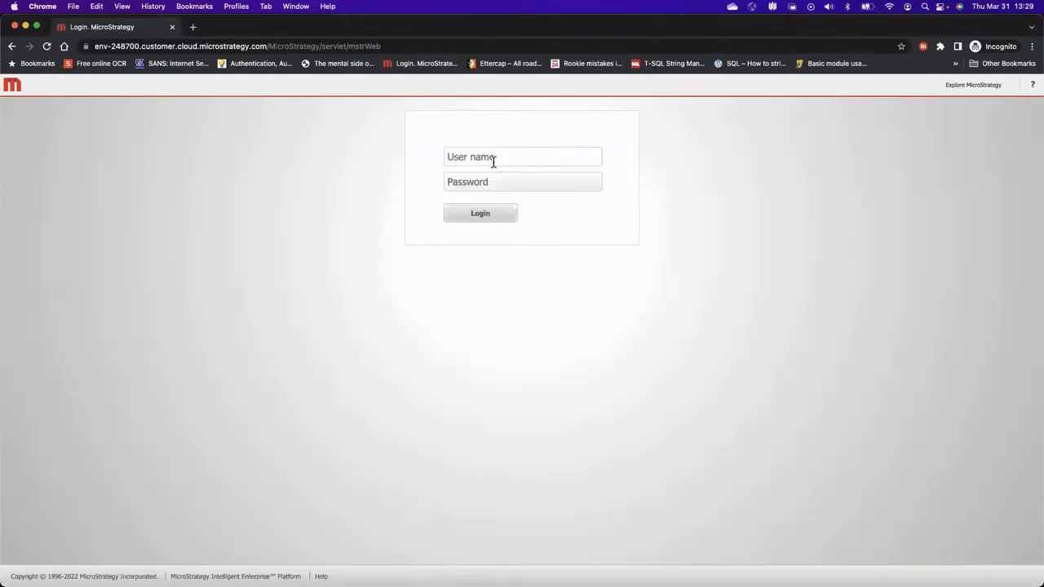
text(UtahJ)
key(Tab)
text(********)
key(Return)
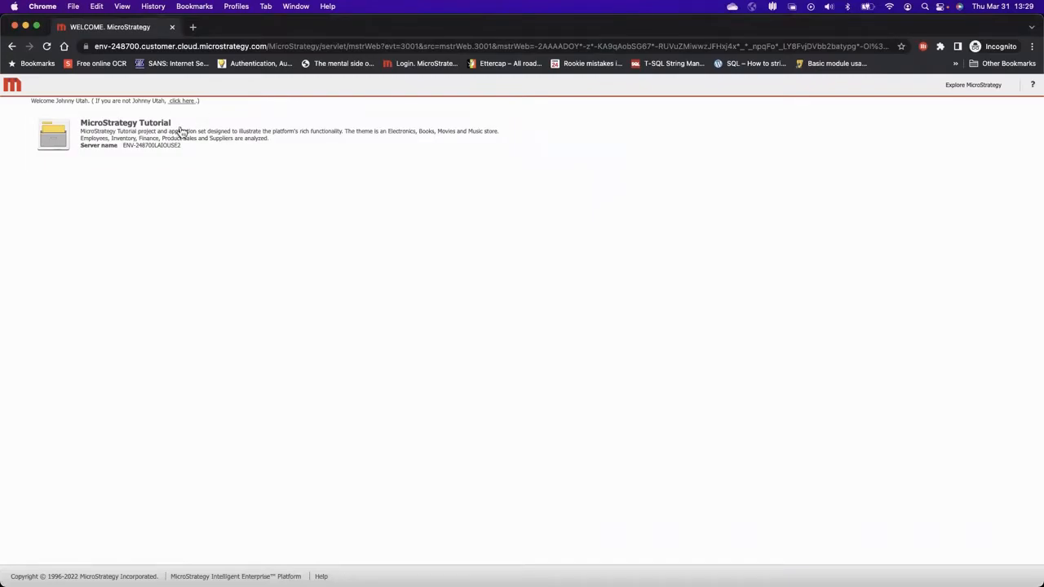
Step: Open the Imported Data - based on login dossier as the second user, then return to the original window
click(181, 132)
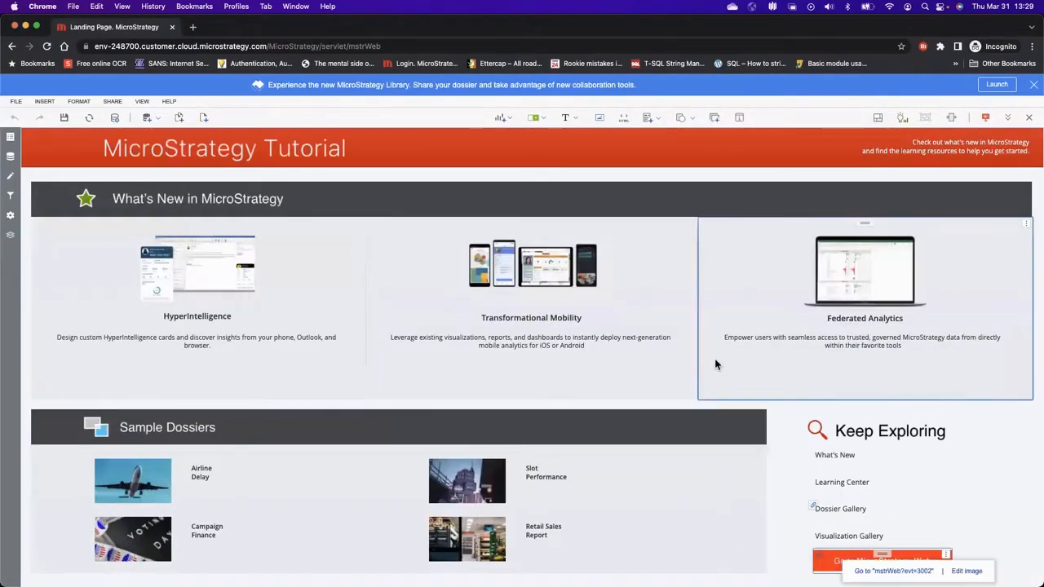
click(818, 558)
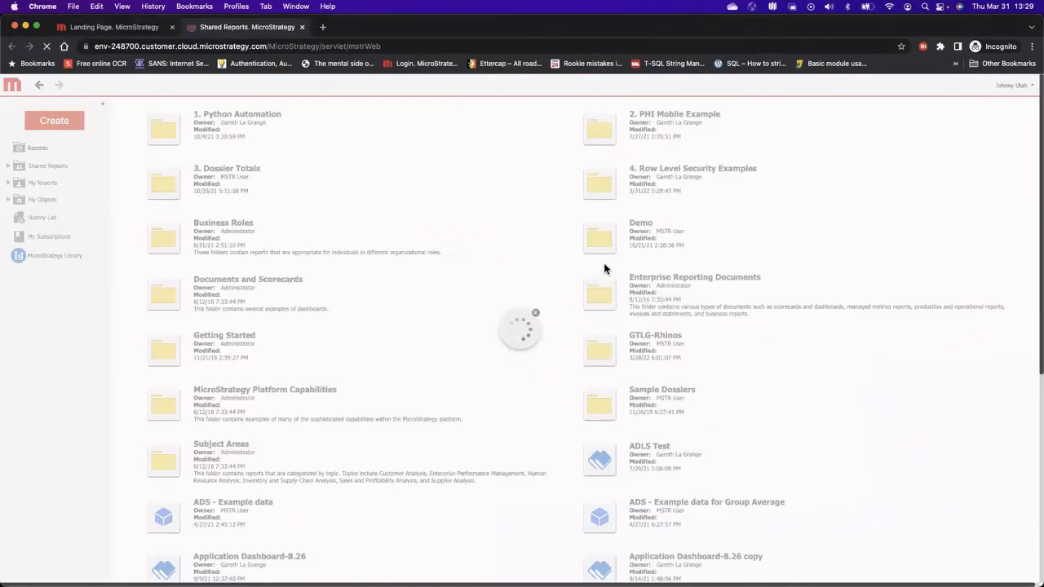
click(665, 173)
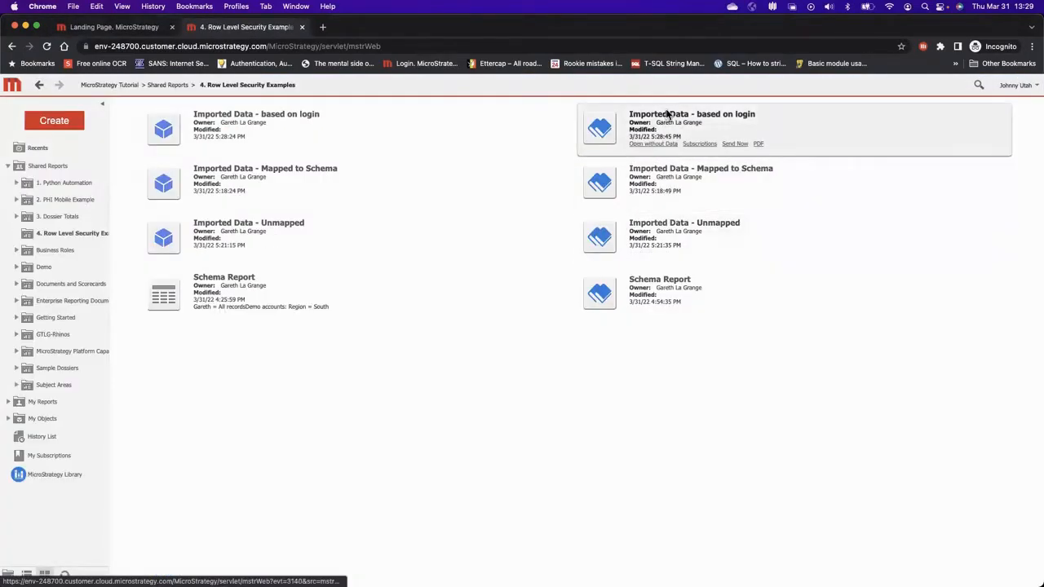
click(667, 114)
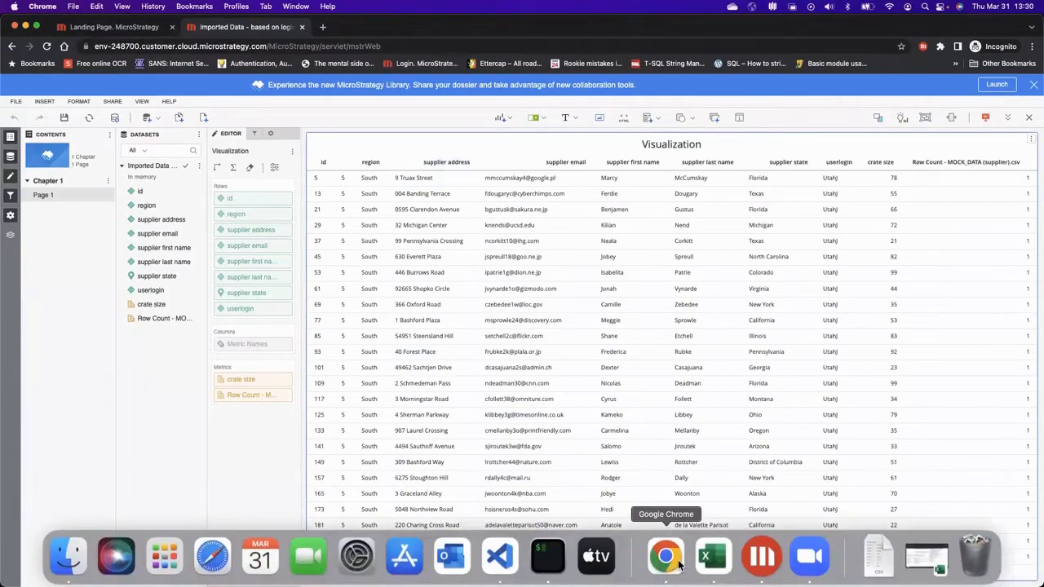
right_click(674, 563)
click(708, 409)
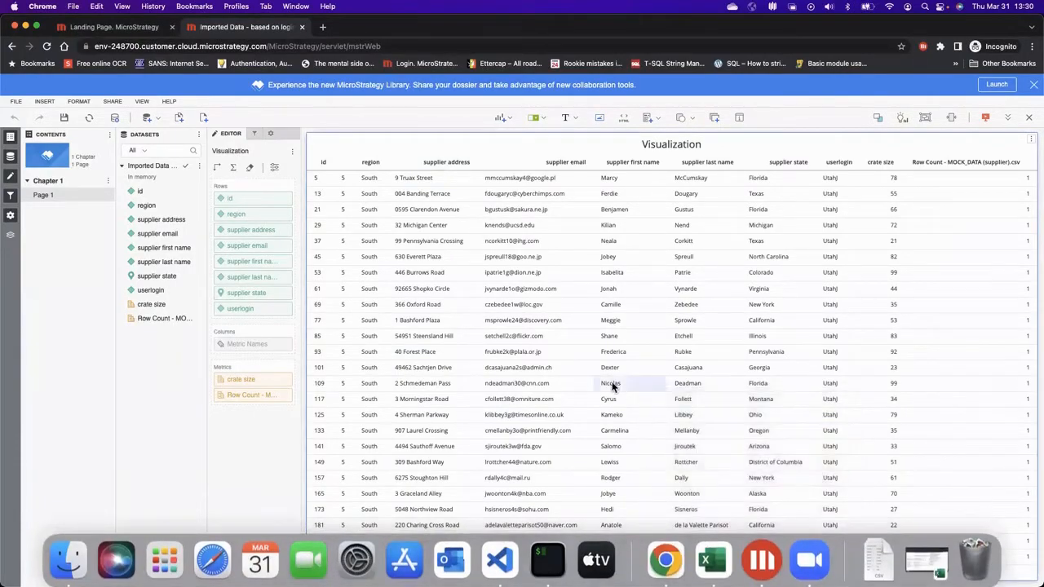
Step: Close the dossier and start a File from Disk import of MOCK_DATA (supplier).csv, preparing the data
click(1029, 122)
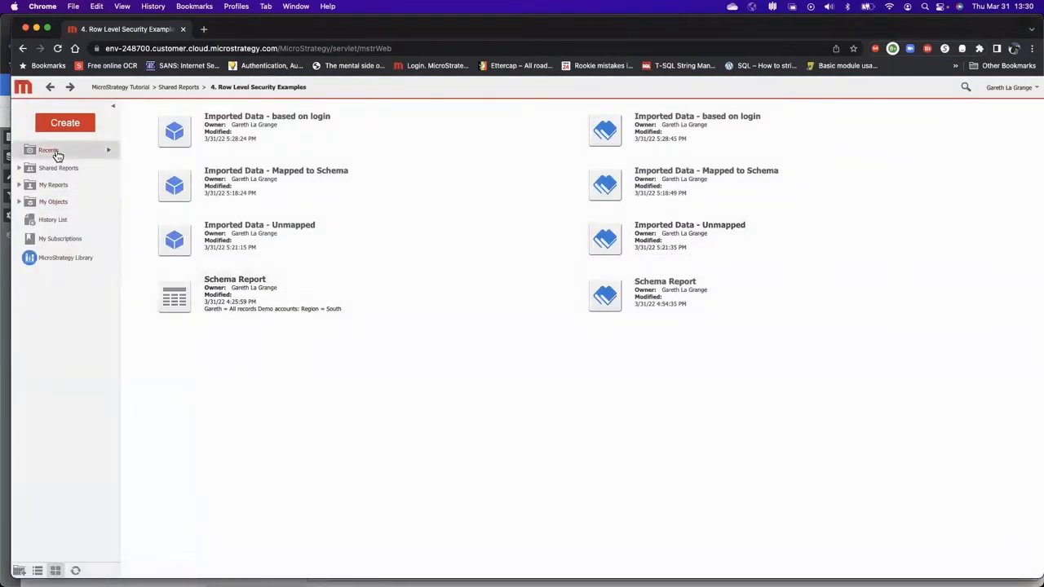
click(64, 123)
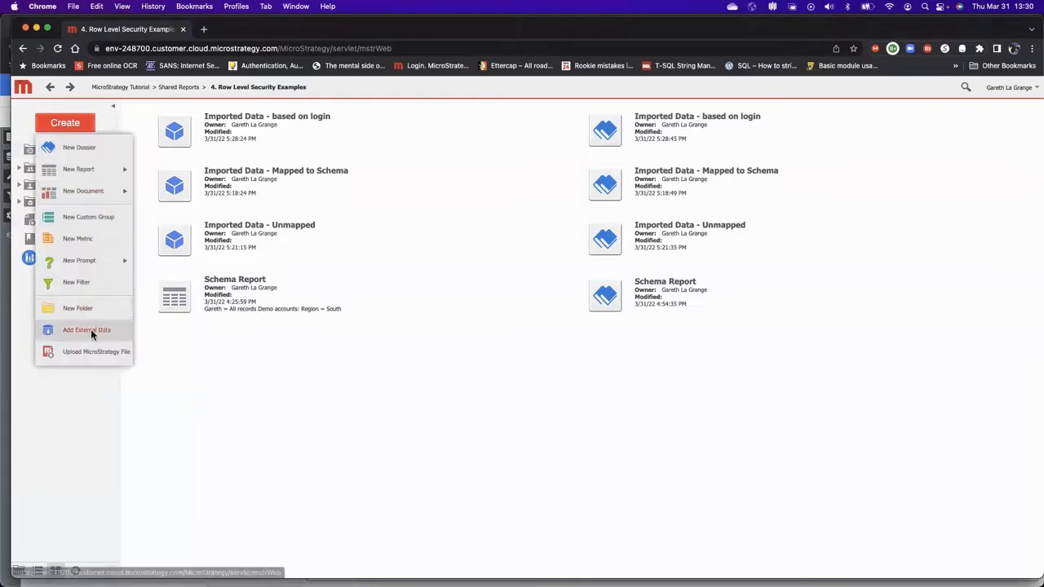
click(91, 330)
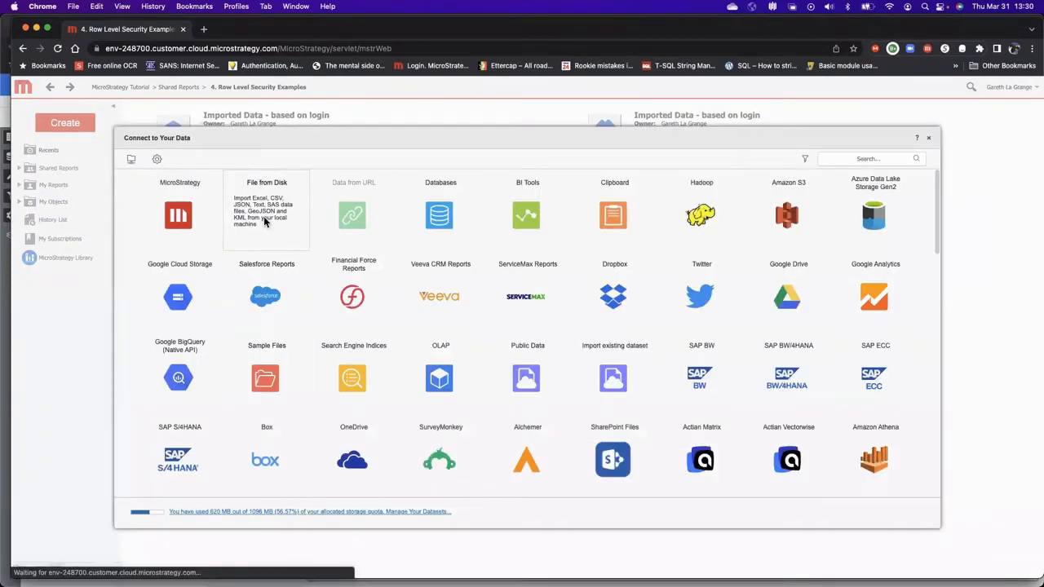
click(264, 216)
click(531, 369)
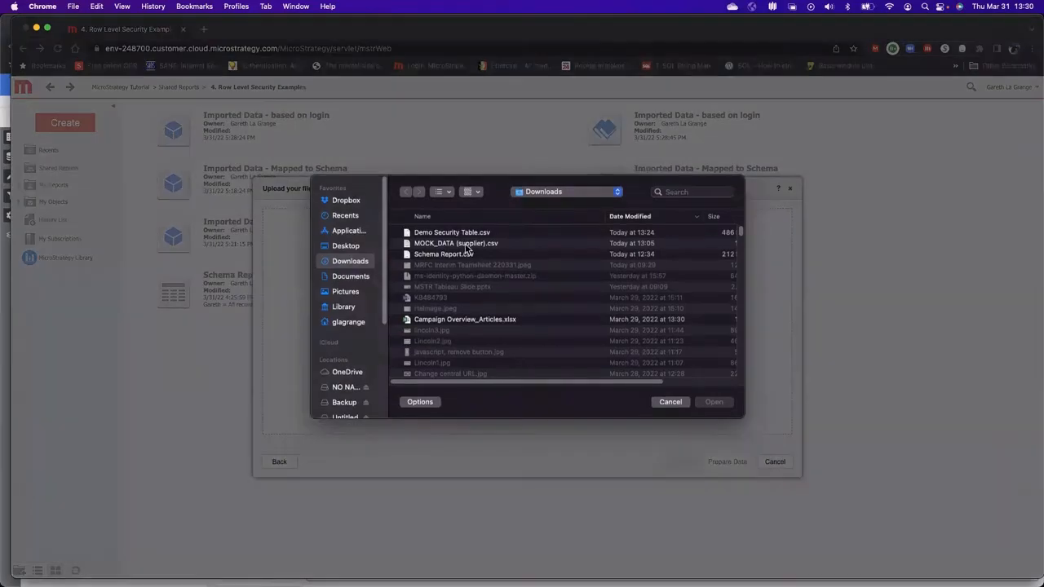
click(465, 237)
key(Return)
click(728, 462)
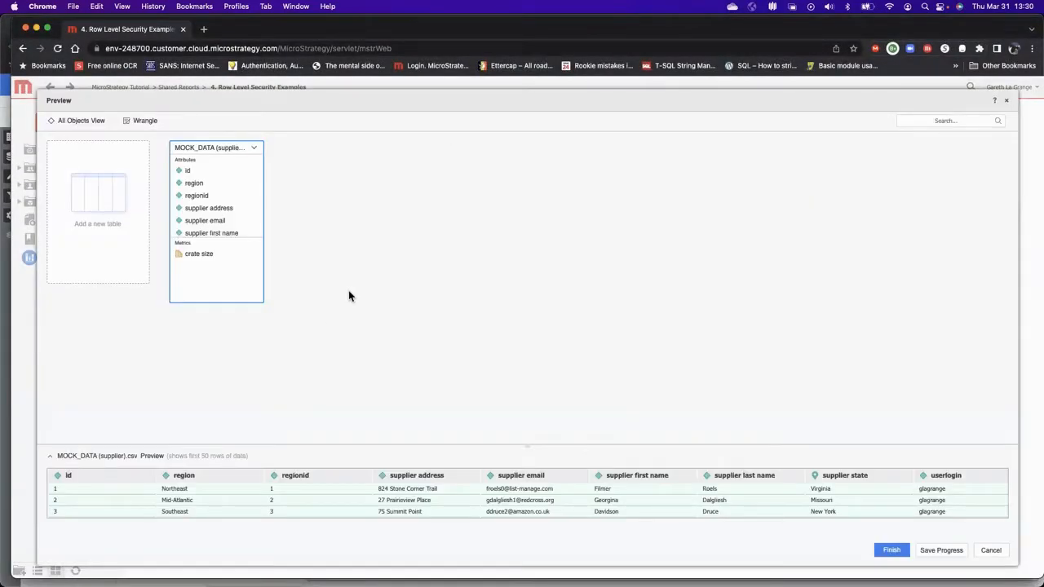
Step: Combine region and regionid into a single multi-form attribute
click(200, 194)
super+click(201, 184)
right_click(202, 184)
click(230, 193)
click(504, 267)
key(BackSpace)
click(639, 415)
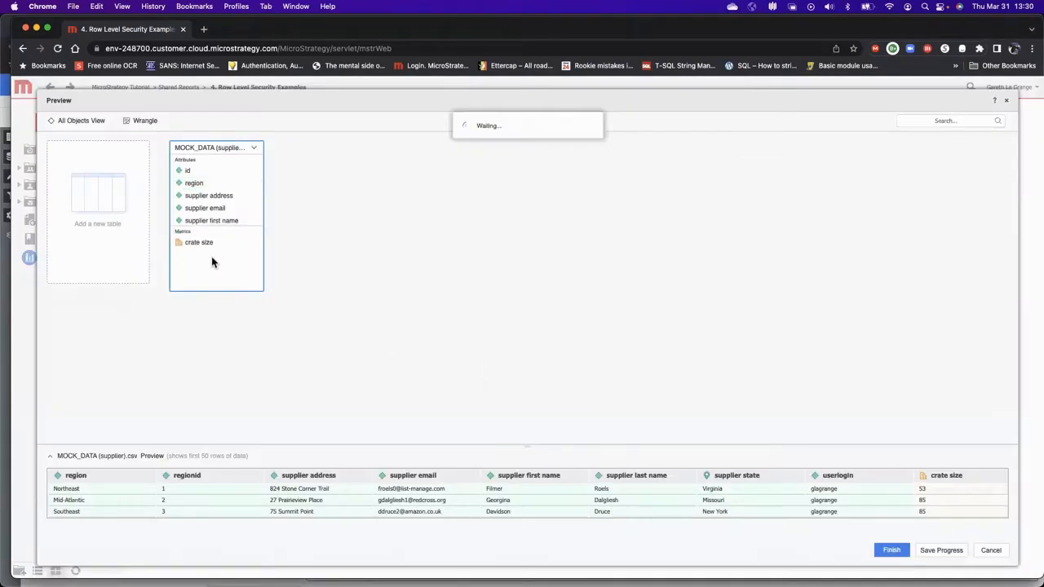
Step: Set the userlogin attribute to Do Not Import
scroll(214, 214, down, 3)
click(193, 217)
right_click(193, 217)
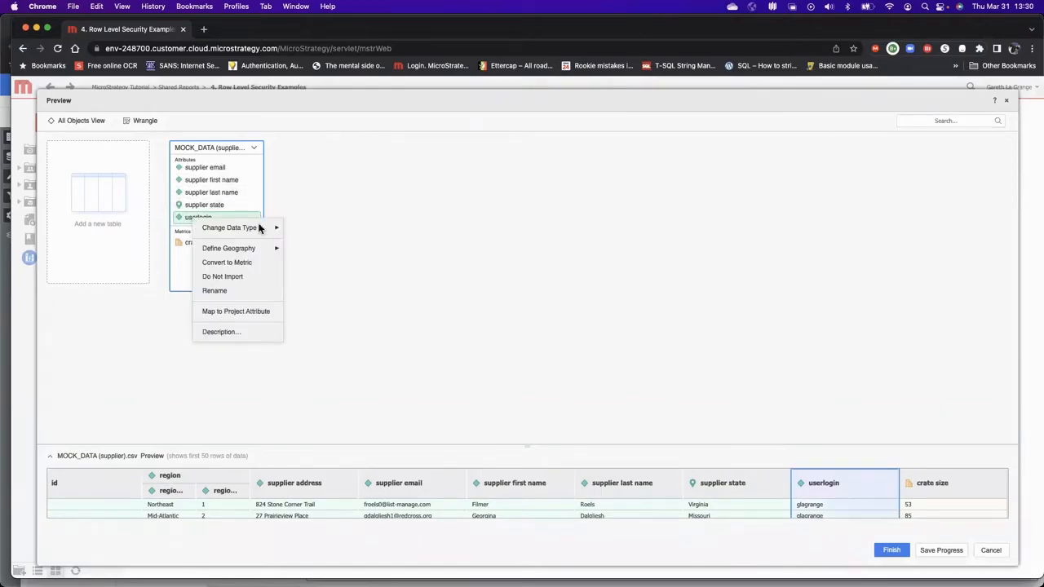
click(237, 277)
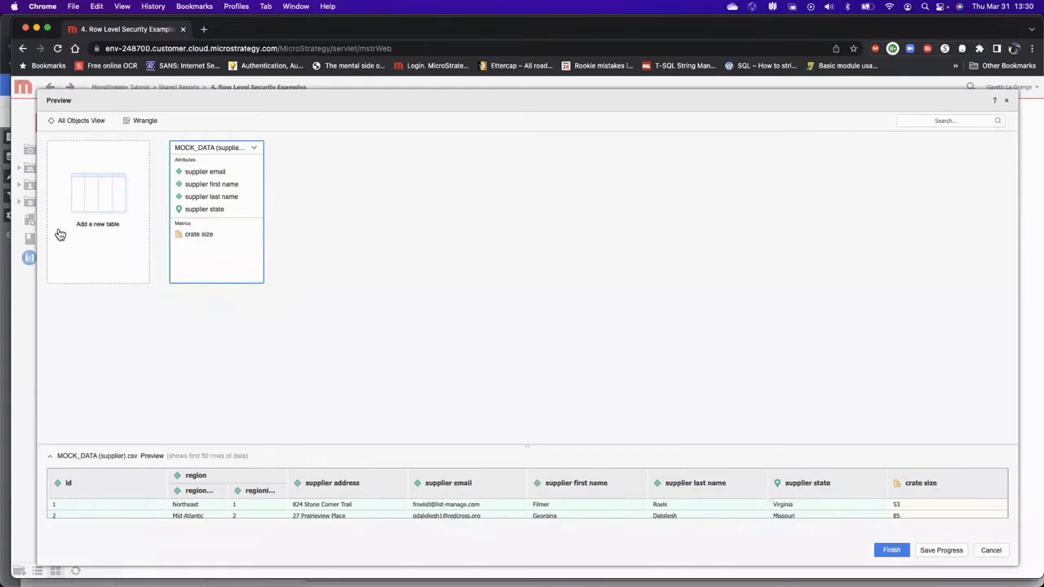
Step: Add Demo Security Table.csv from disk as a second table in the import
click(88, 196)
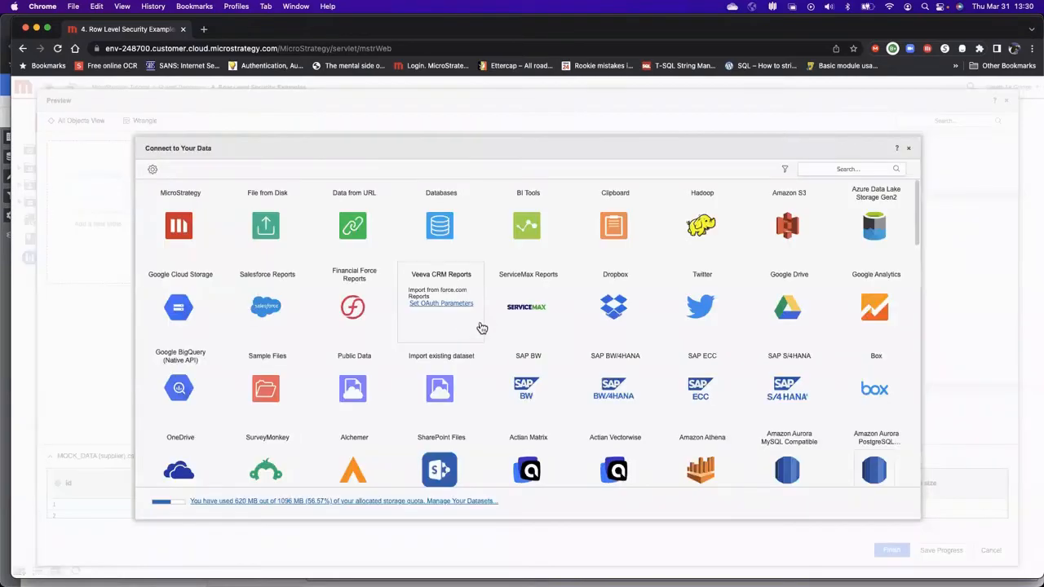
click(266, 225)
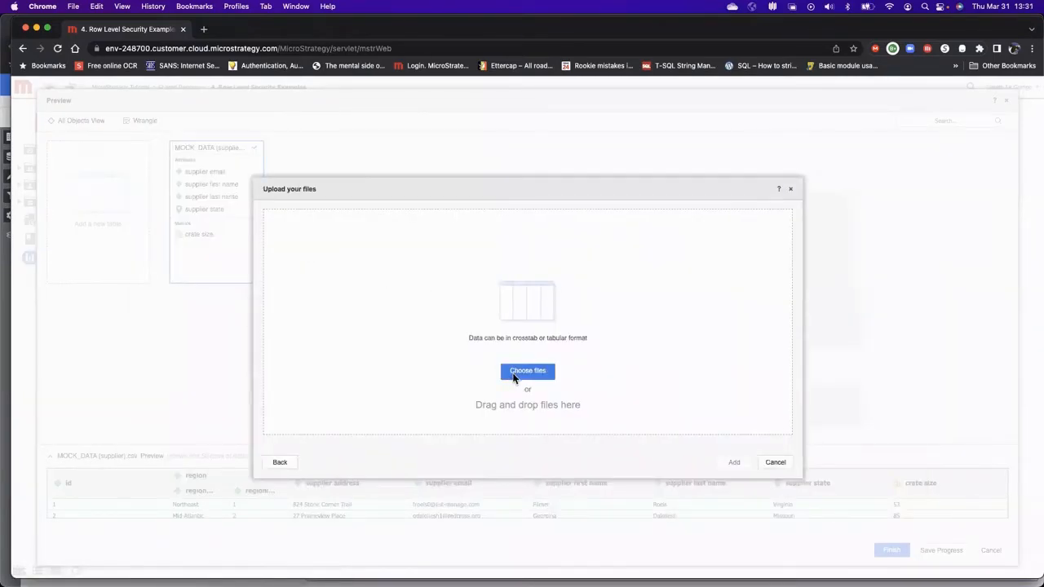
click(513, 378)
click(706, 404)
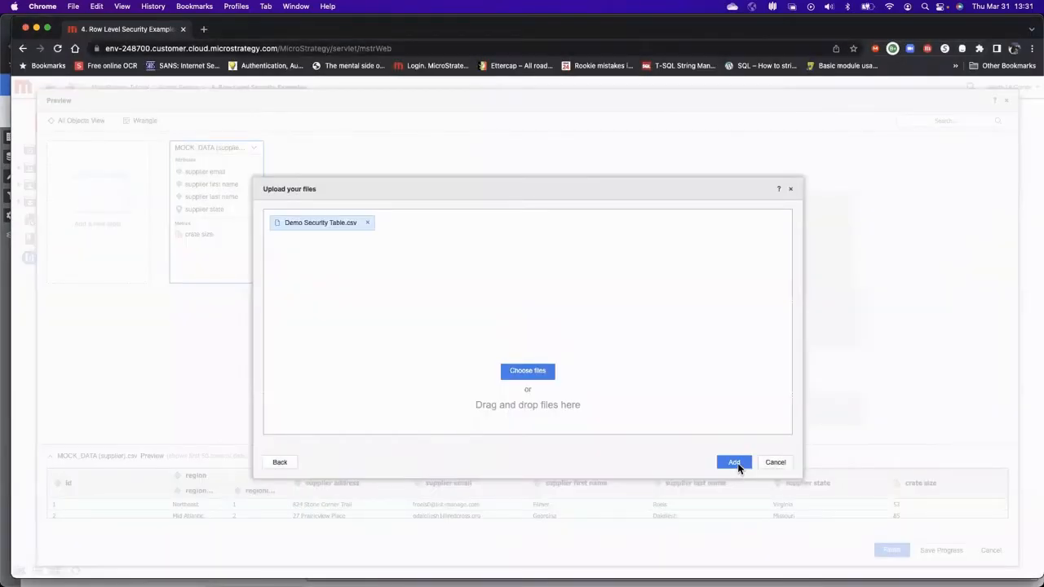
click(734, 462)
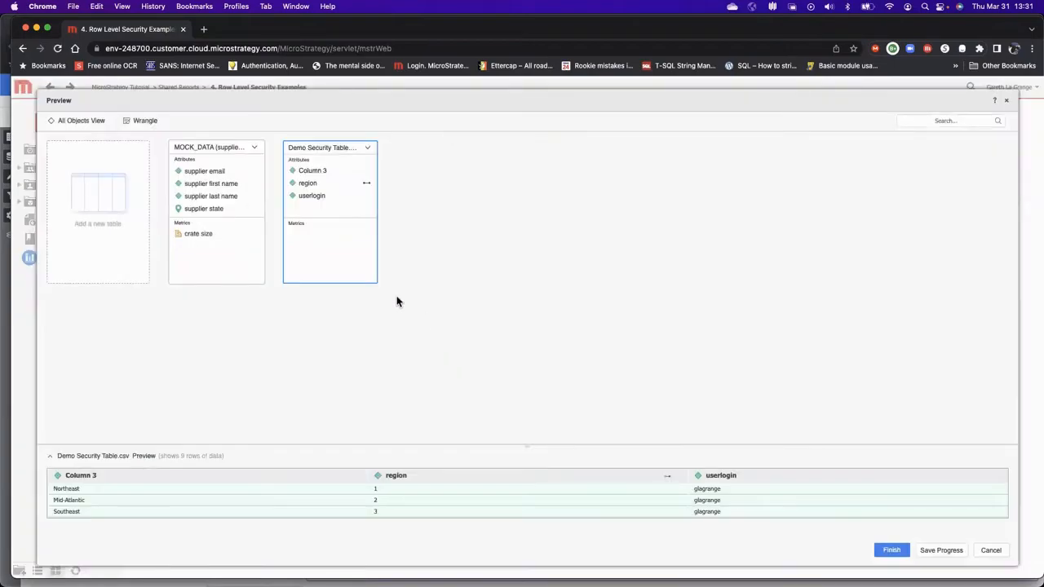
Step: Merge region and Column 3 of the security table into a multi-form region attribute
click(308, 186)
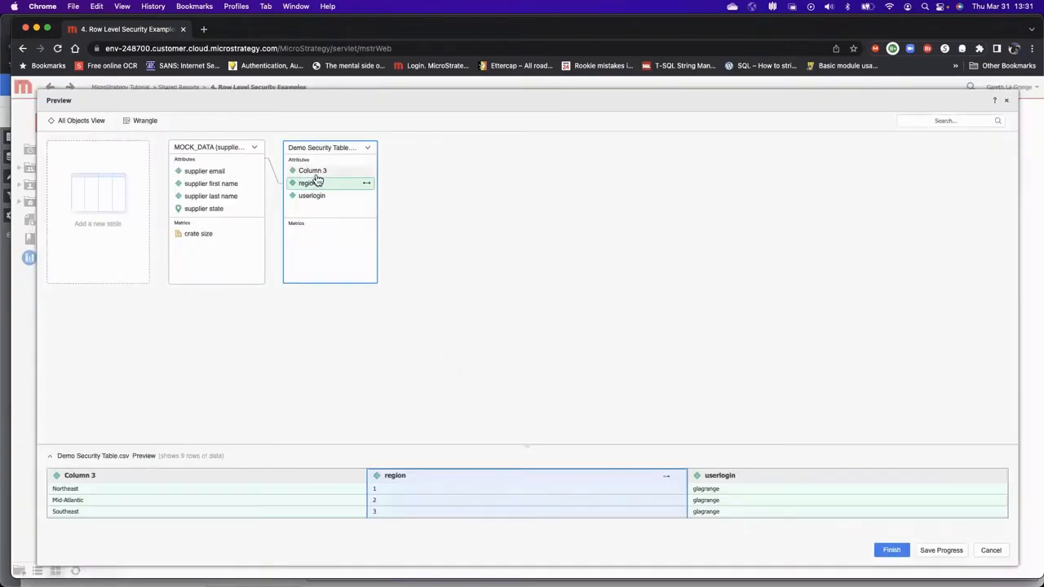
right_click(318, 180)
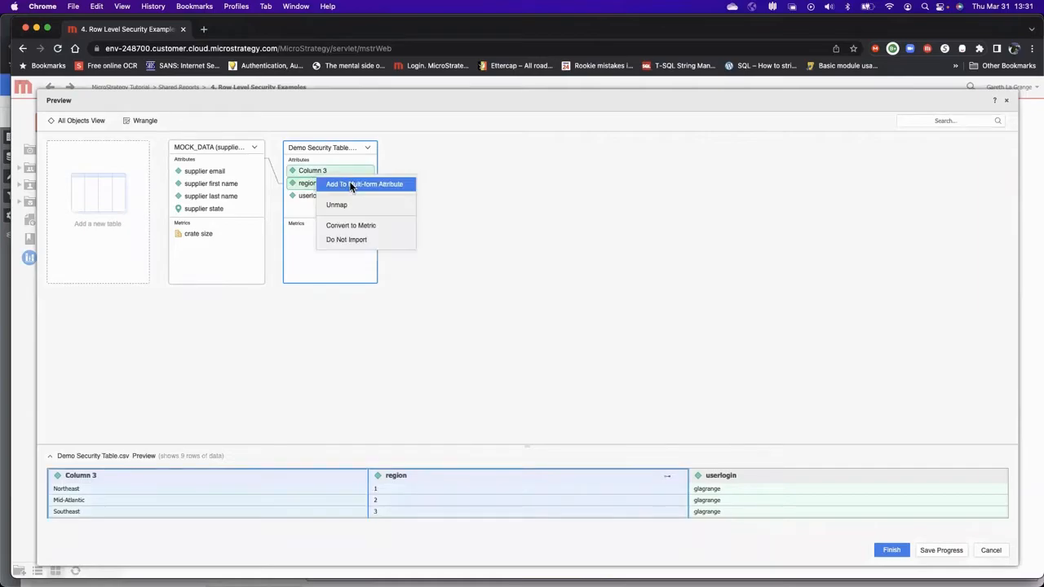
click(349, 181)
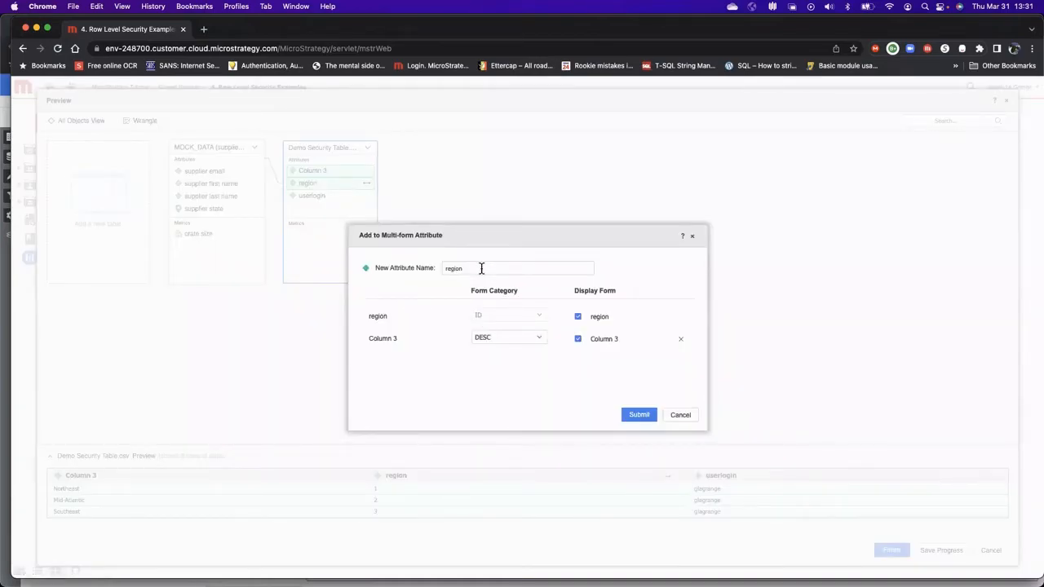
click(639, 415)
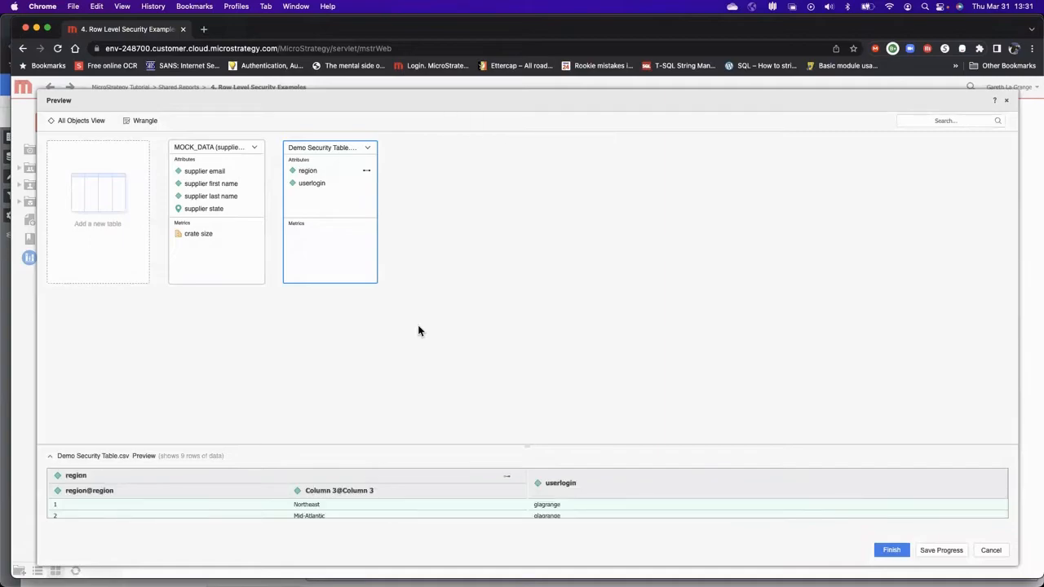
click(310, 189)
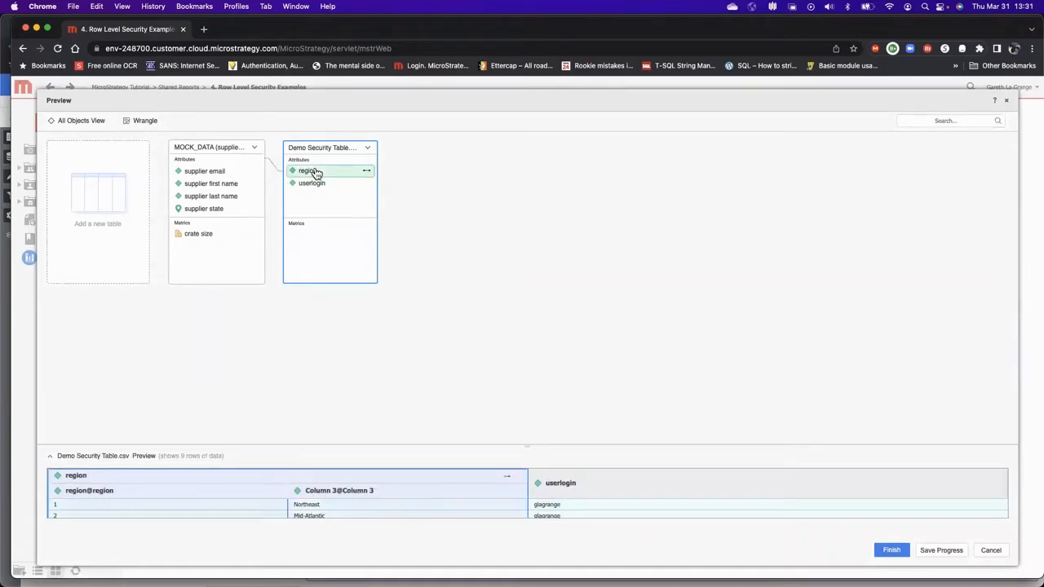
Step: Finish the import and save it as 'Imported Data - based on login with additional table' in 4. Row Level Security Examples
click(319, 173)
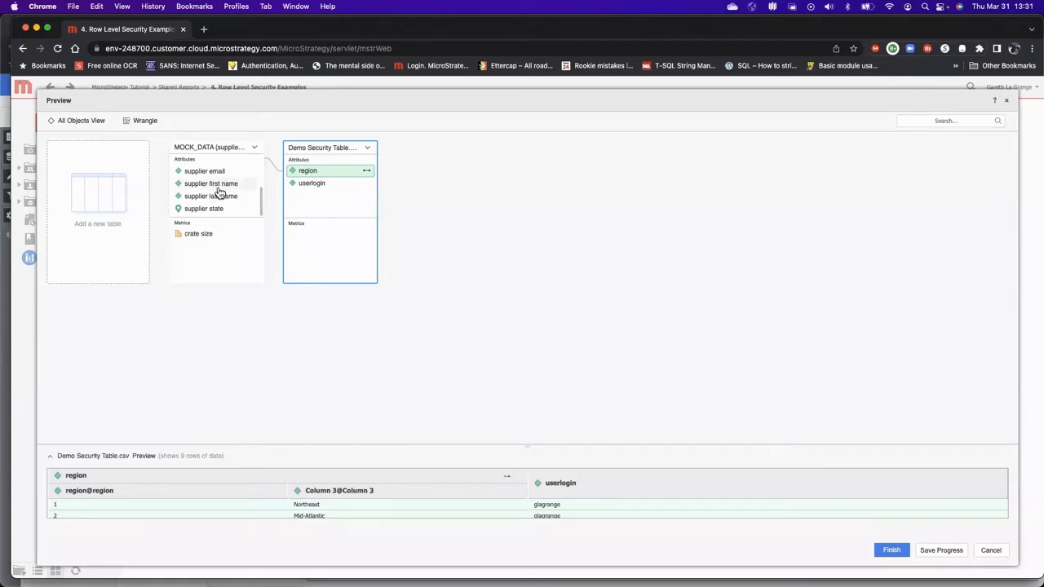
click(893, 550)
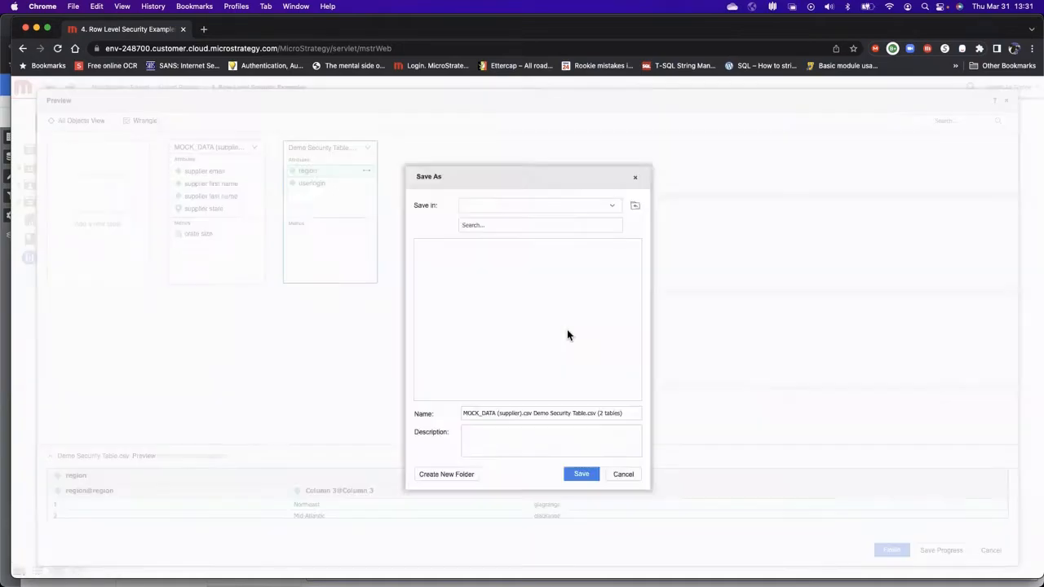
click(537, 204)
click(517, 261)
click(500, 251)
click(550, 413)
text(with additional table)
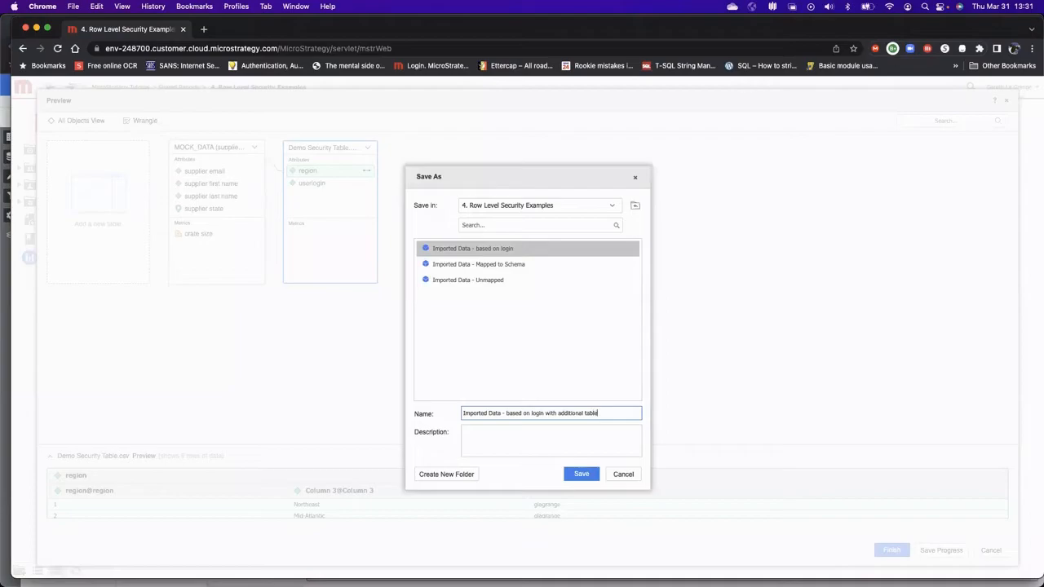
click(581, 474)
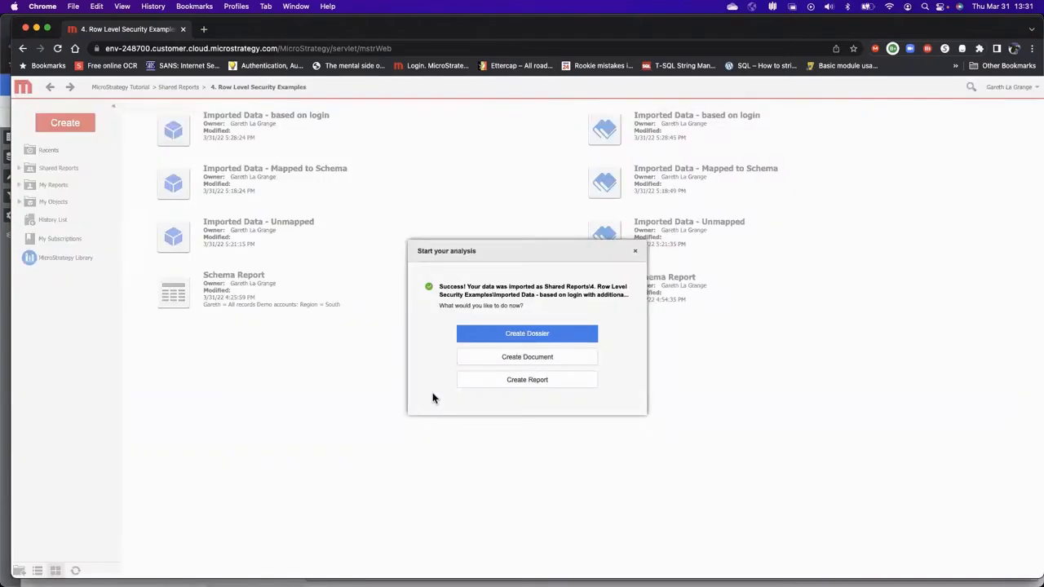
Step: Share the new dataset in 4. Row Level Security Examples with Everyone at Collaborate access
click(634, 253)
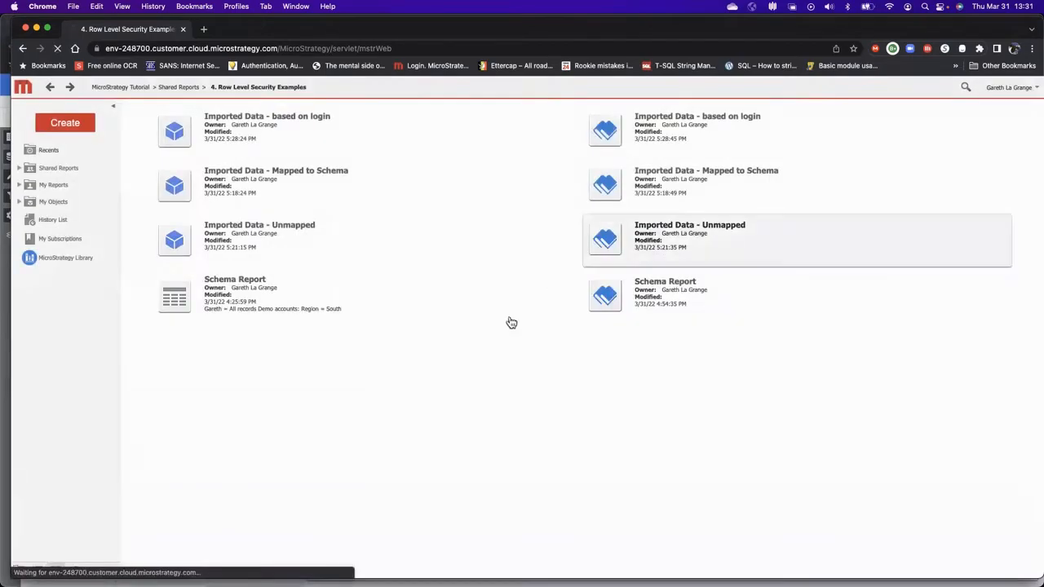
click(643, 181)
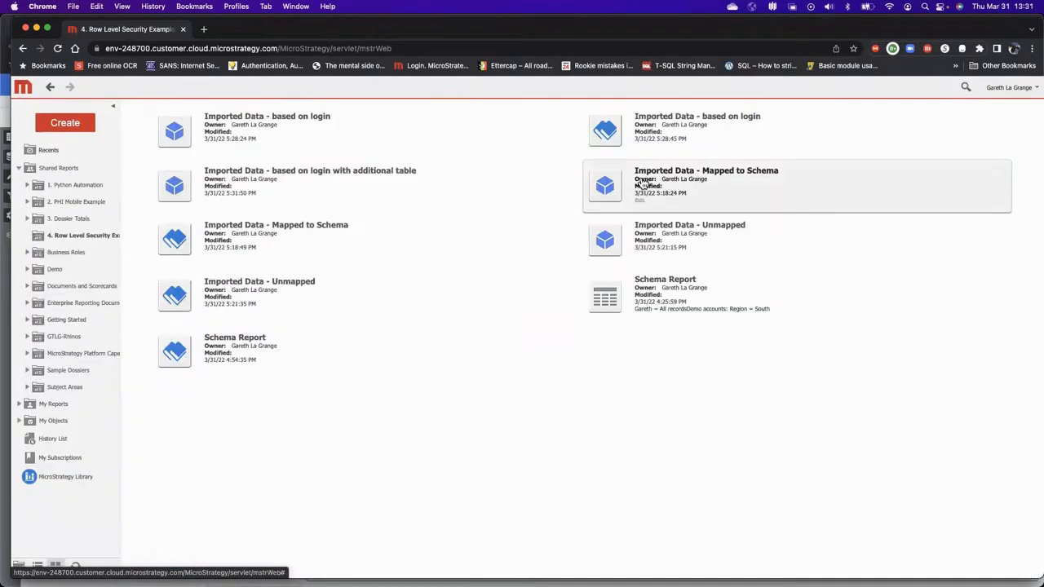
right_click(199, 179)
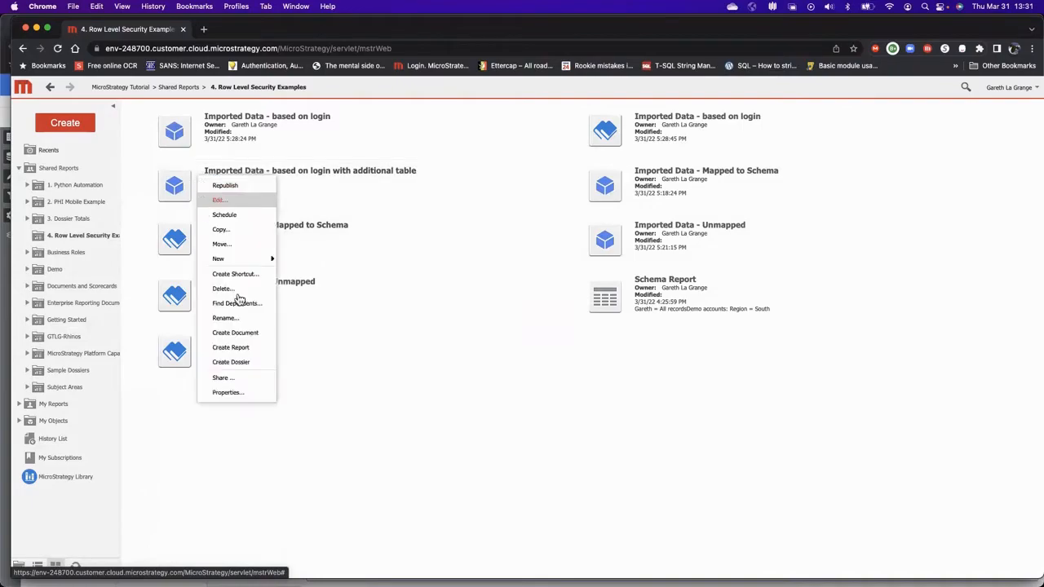
click(233, 378)
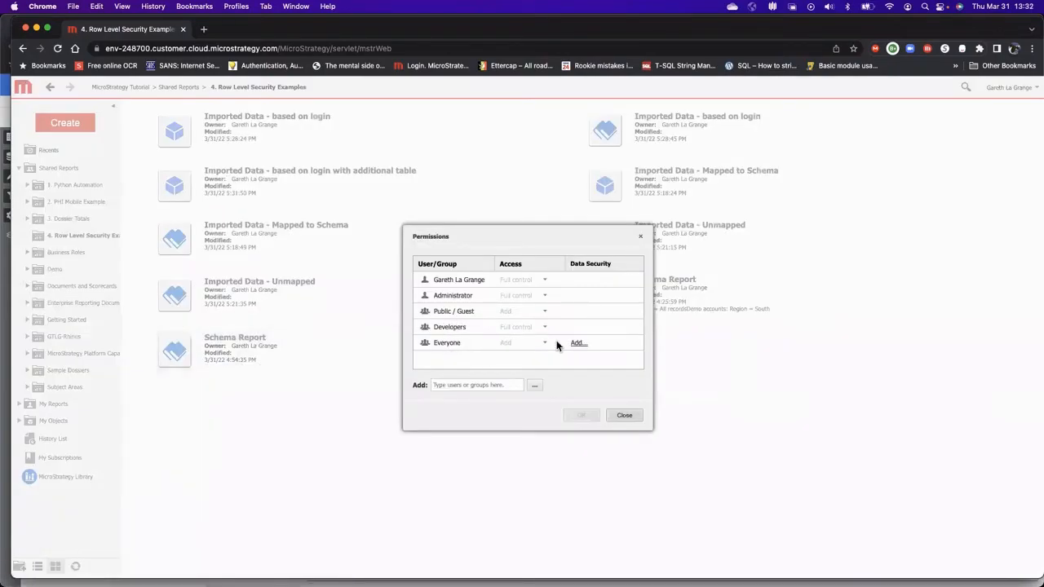
click(544, 343)
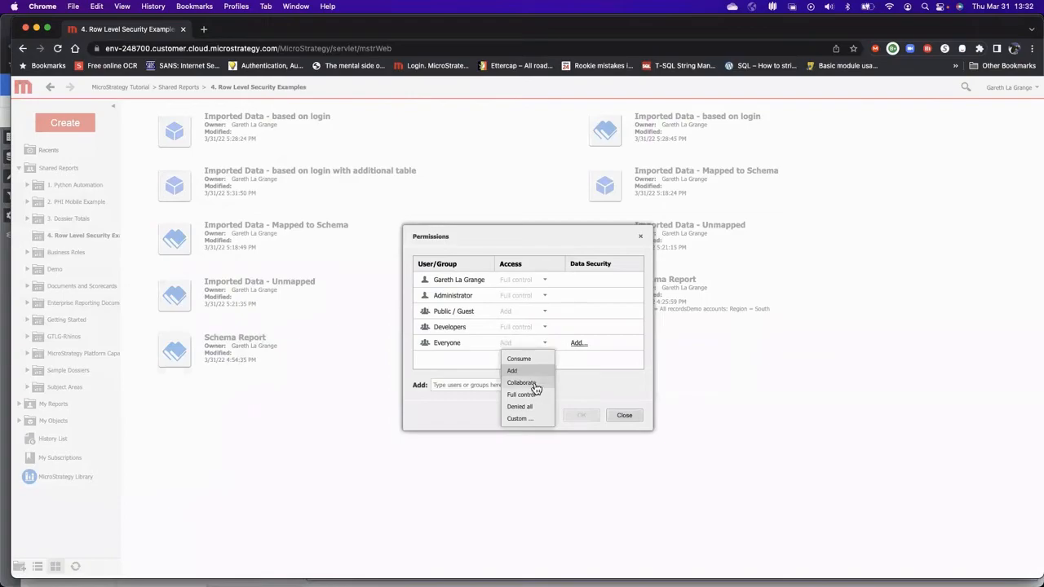
click(534, 383)
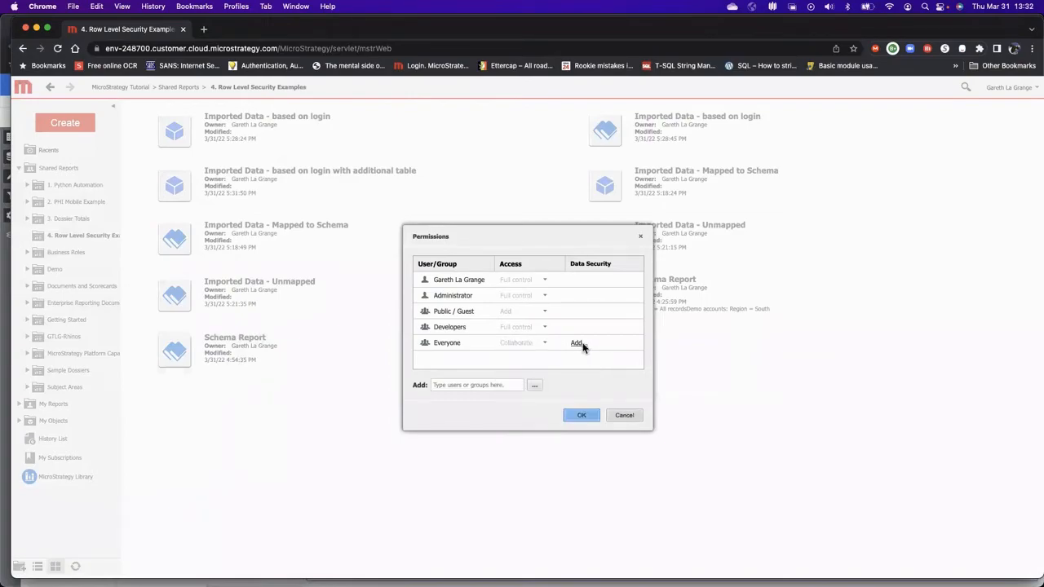
Step: Add a data security filter for Everyone where userlogin ID Equals User Login, and apply the permissions
click(578, 343)
click(372, 225)
click(357, 339)
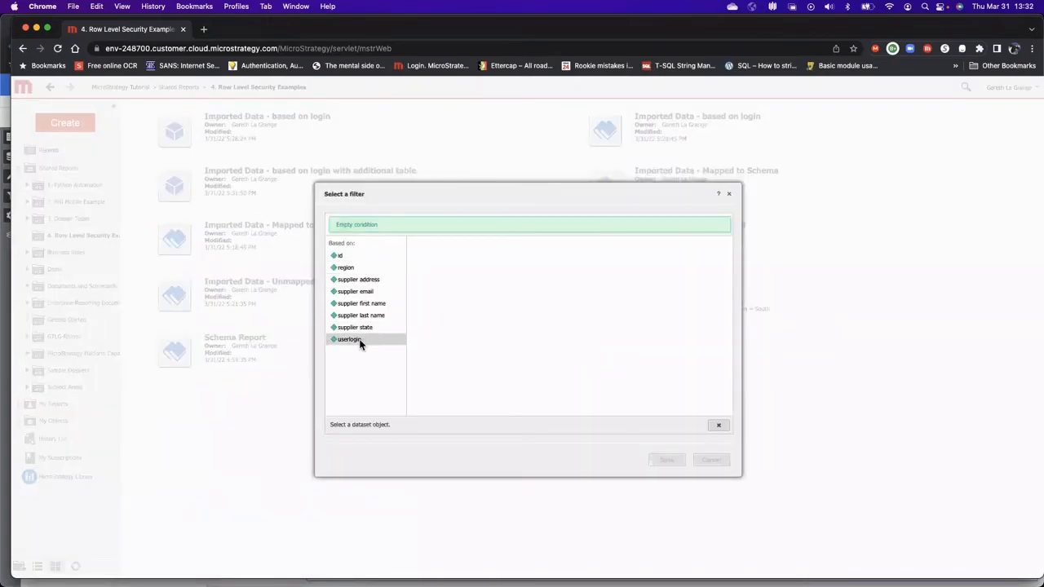
click(418, 257)
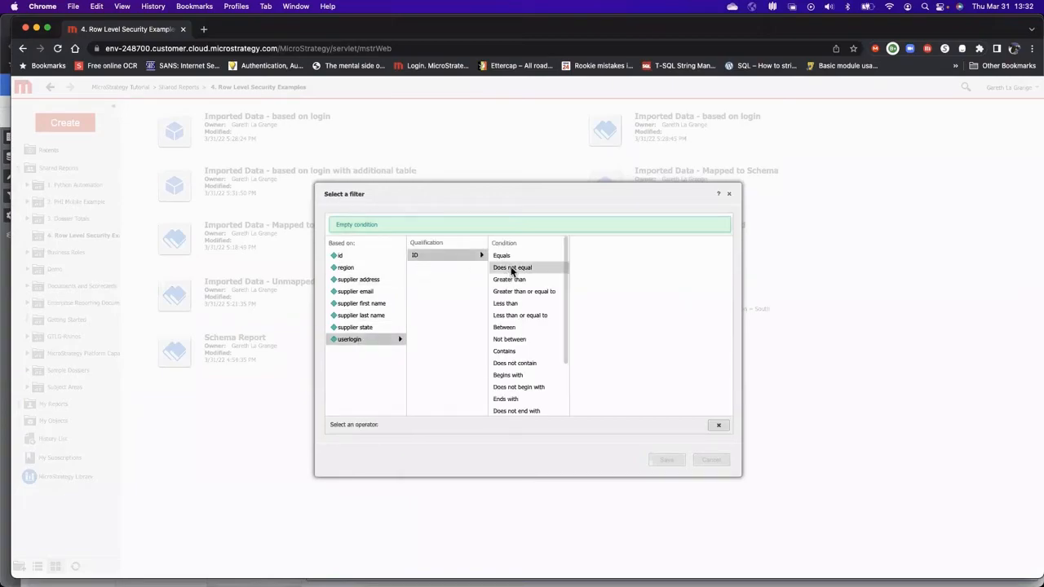
click(515, 254)
click(592, 377)
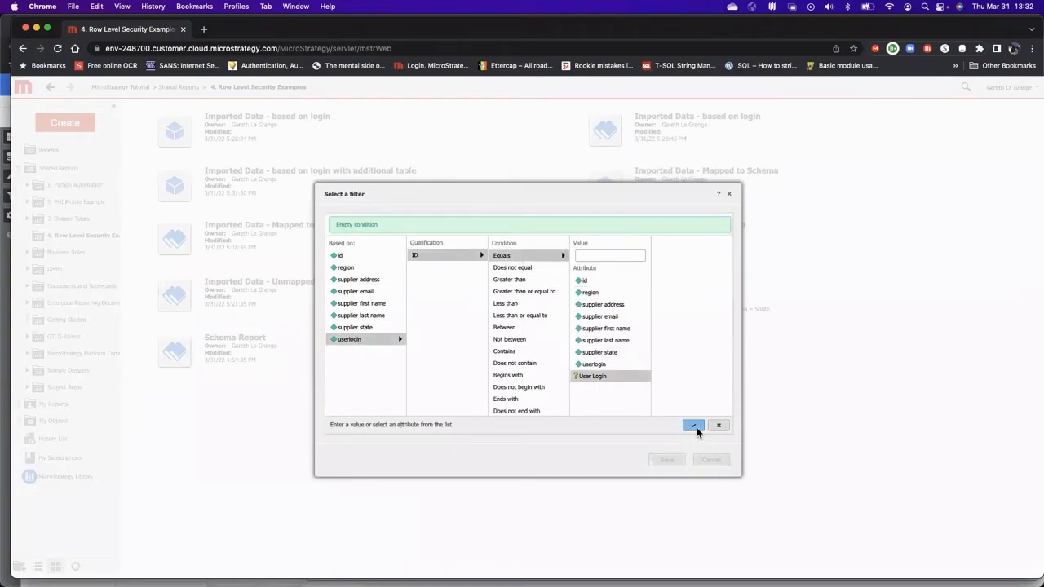
click(693, 425)
click(668, 455)
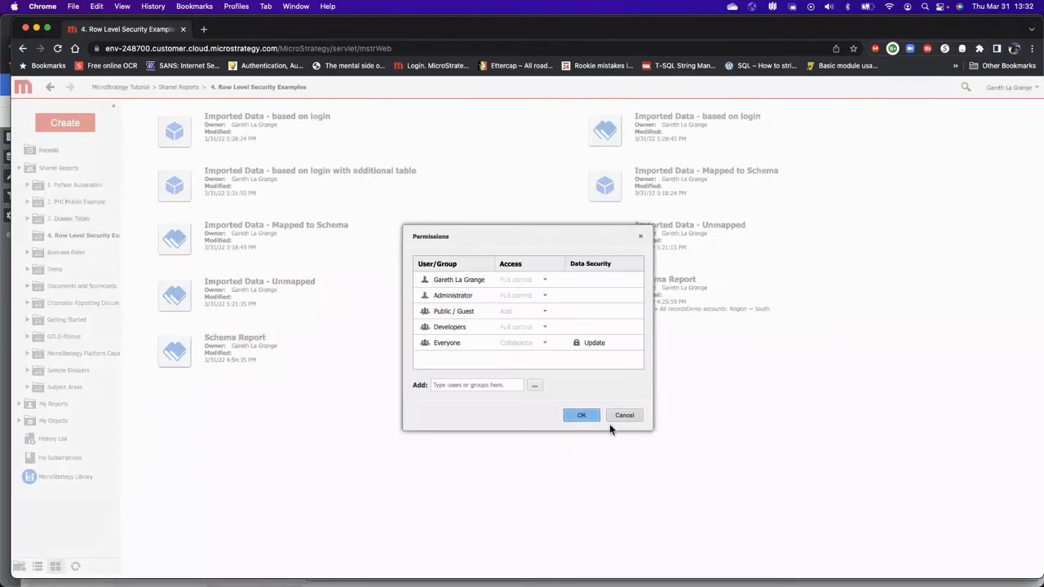
click(589, 413)
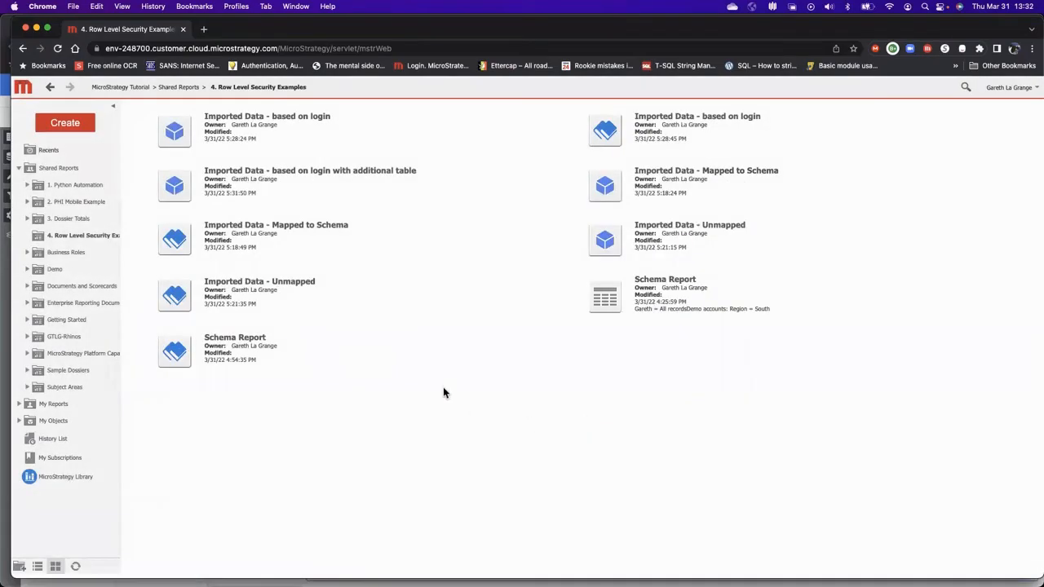
Step: Create a dossier from the new dataset and add the MOCK_DATA (supplier).csv rows as a grid
right_click(268, 177)
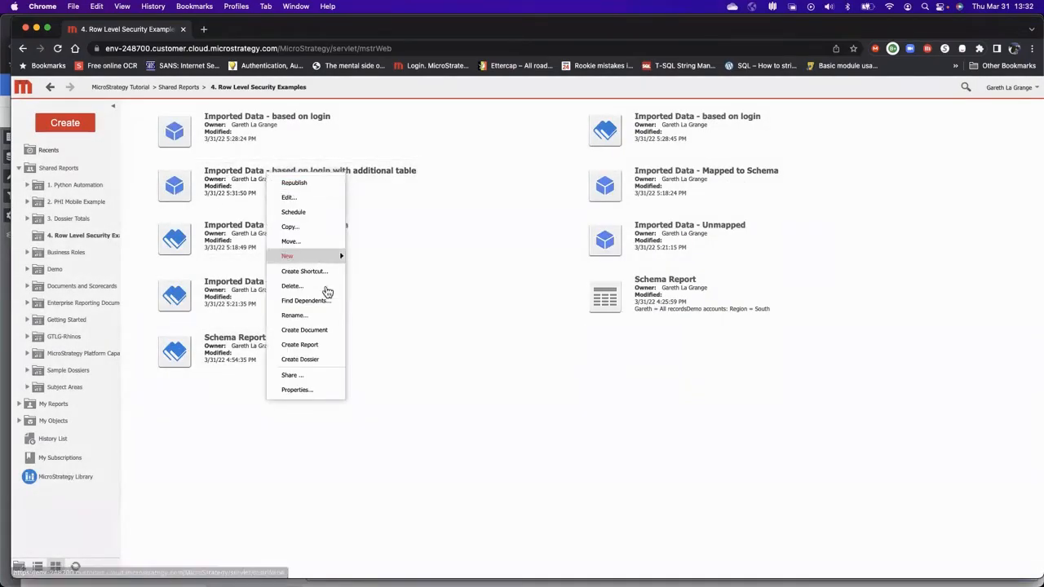
click(315, 359)
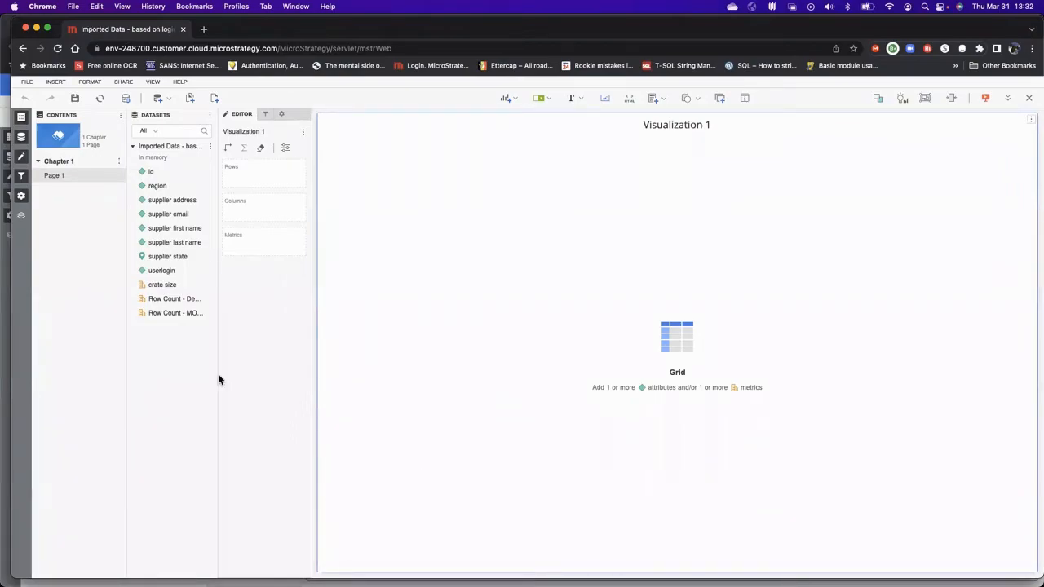
click(210, 147)
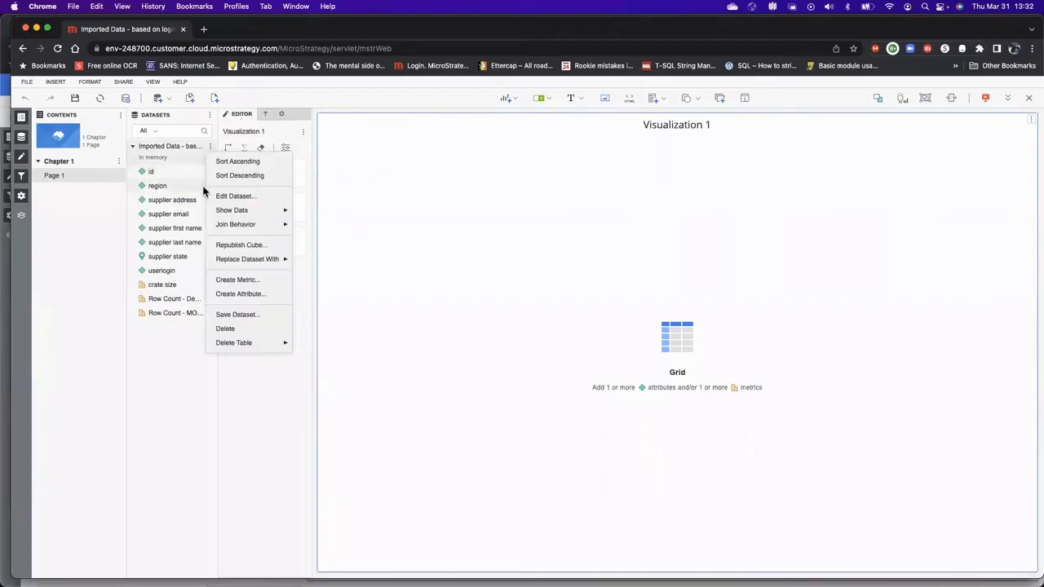
mouse_move(233, 210)
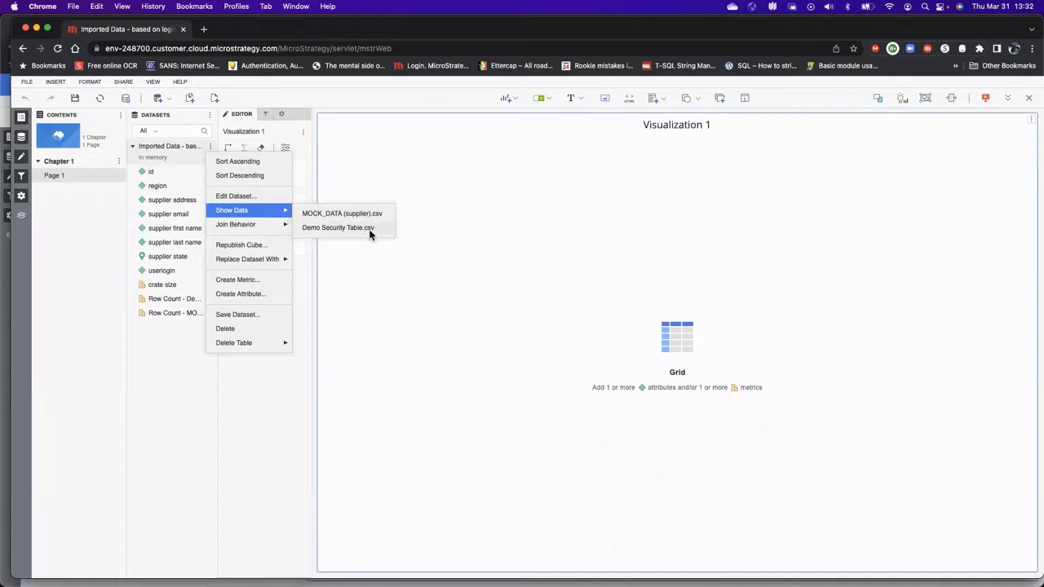
click(328, 215)
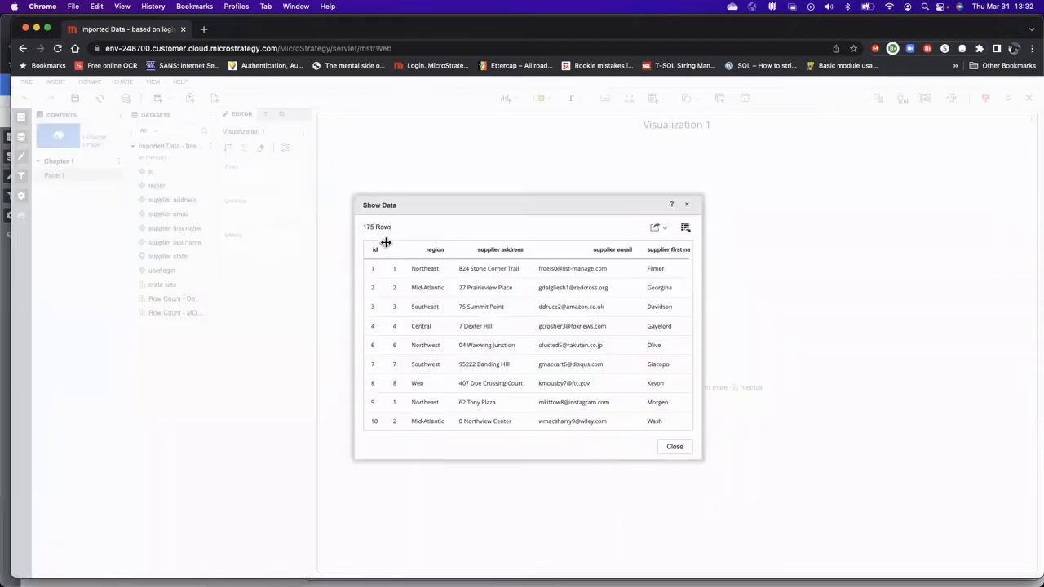
click(685, 228)
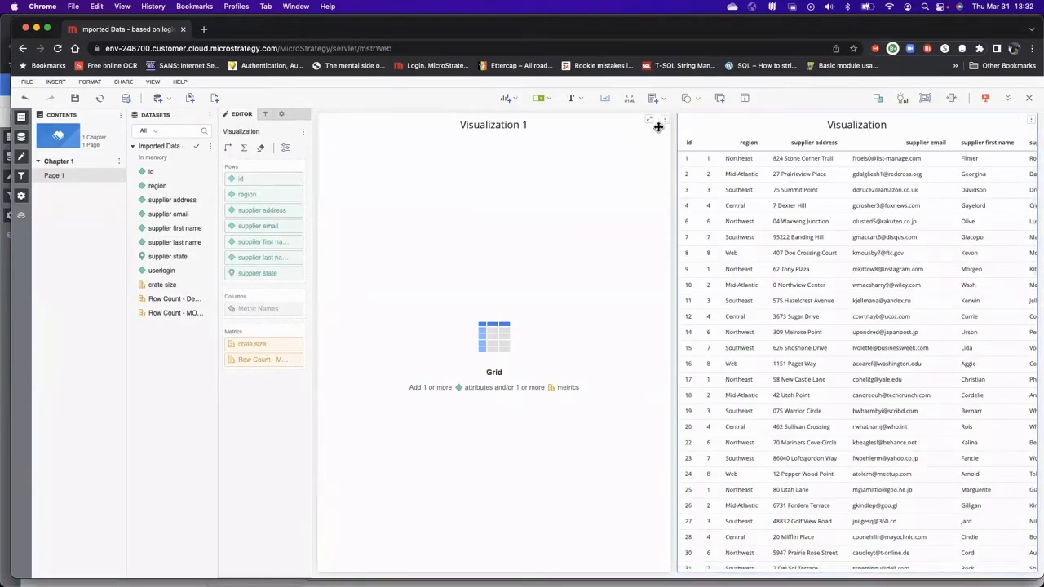
Step: Delete the empty Visualization 1 and save the dossier
click(647, 136)
click(665, 119)
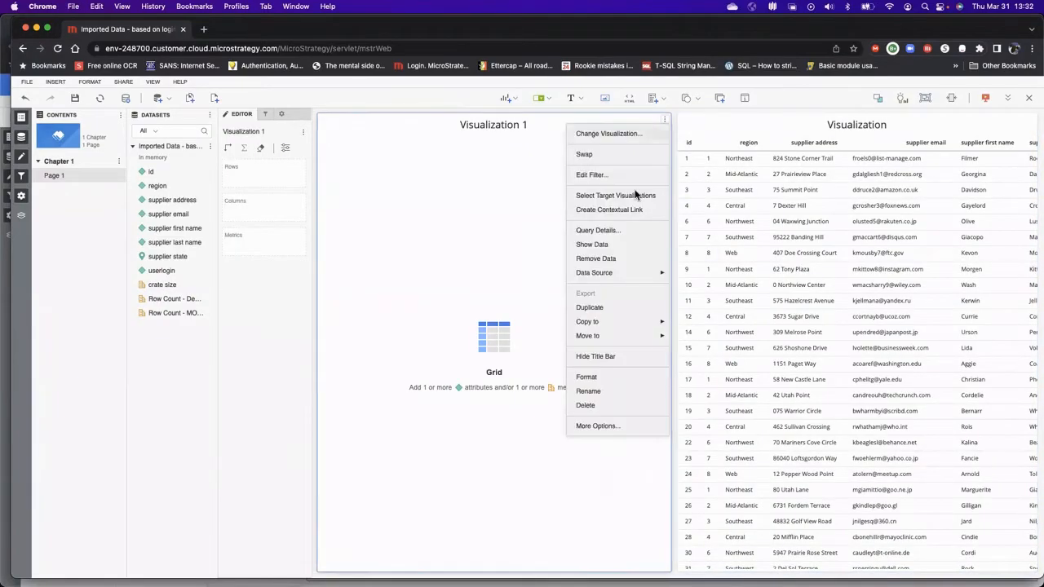
click(609, 405)
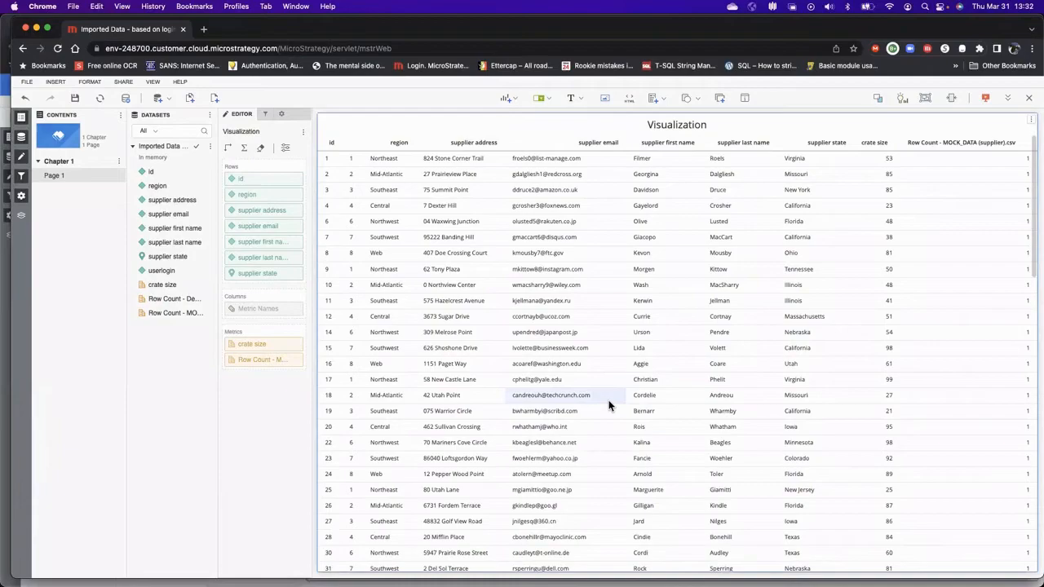
click(74, 98)
click(625, 275)
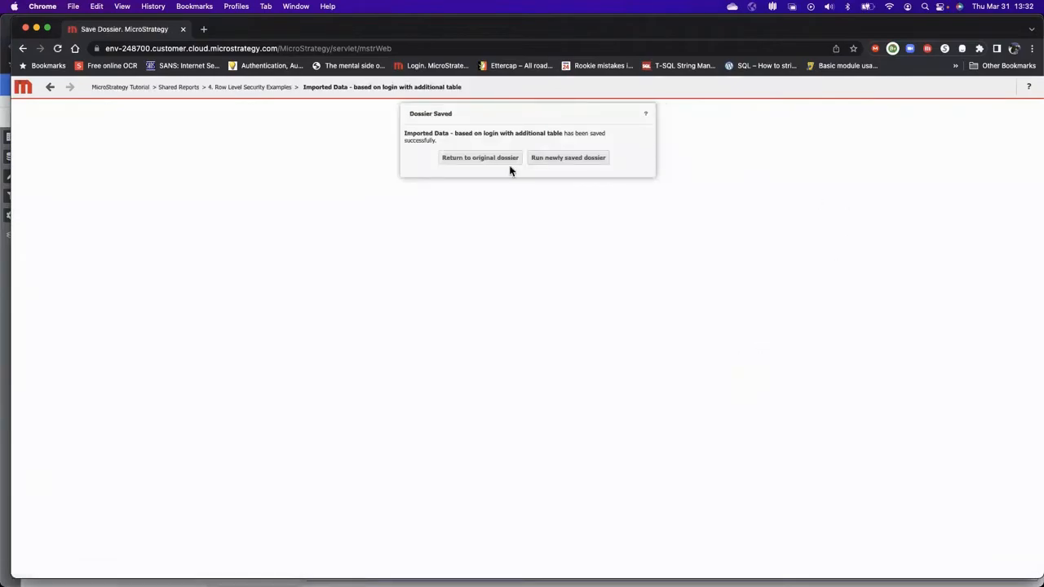
Step: Run the newly saved dossier, then close it back to the folder listing
click(541, 158)
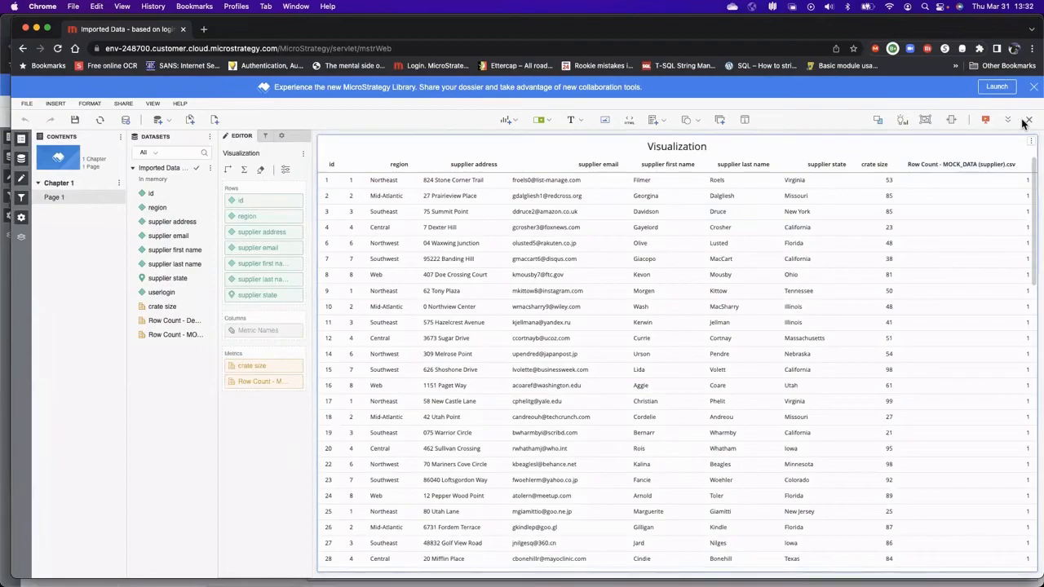
click(1027, 120)
click(1011, 87)
Step: Sign out and back in as the original user, then open Tutorial's 4. Row Level Security Examples folder
click(978, 187)
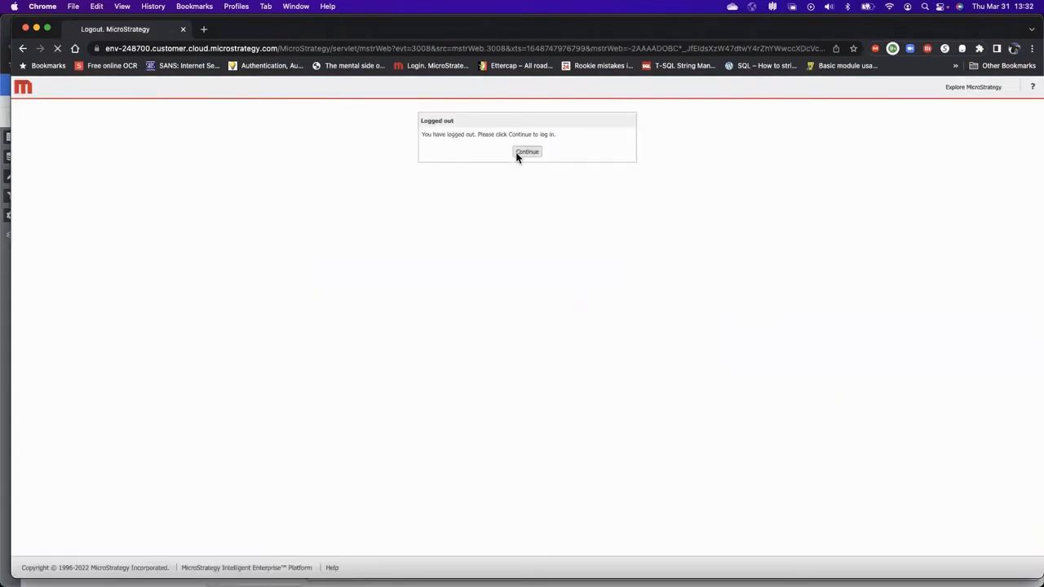
click(527, 151)
click(501, 162)
text(glagrange)
key(Tab)
text(•)
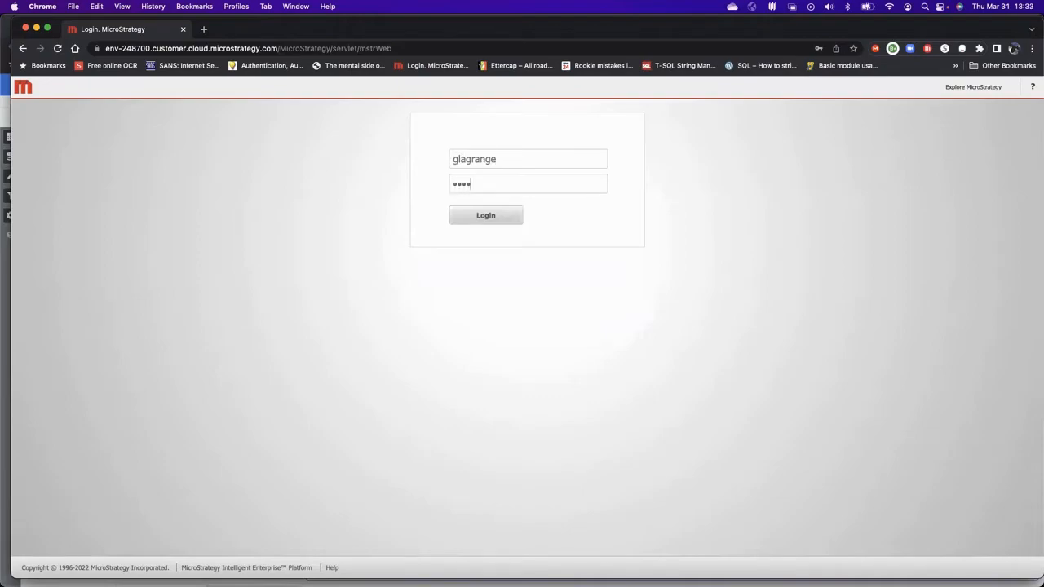
click(487, 216)
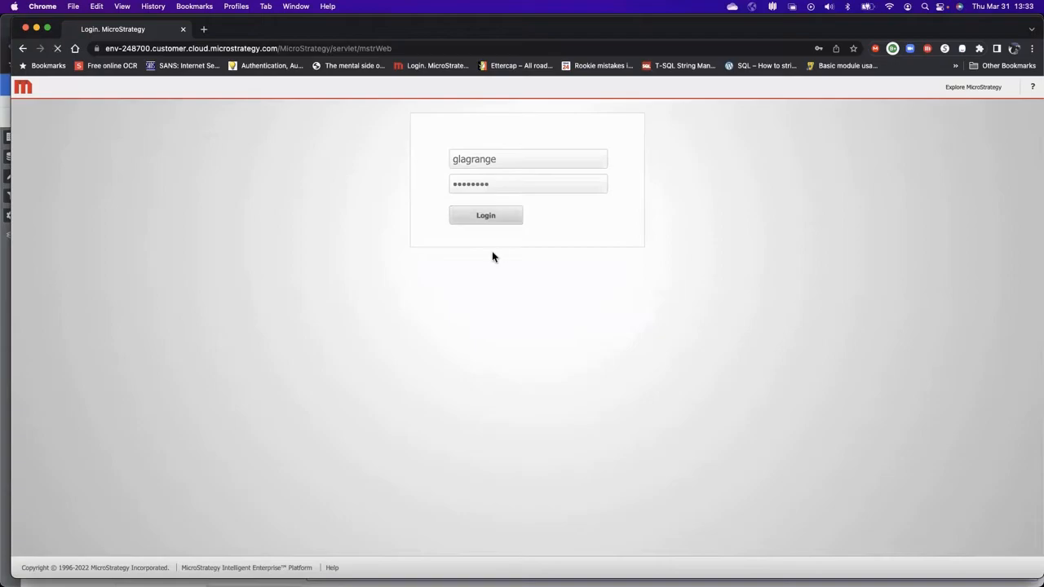
click(433, 142)
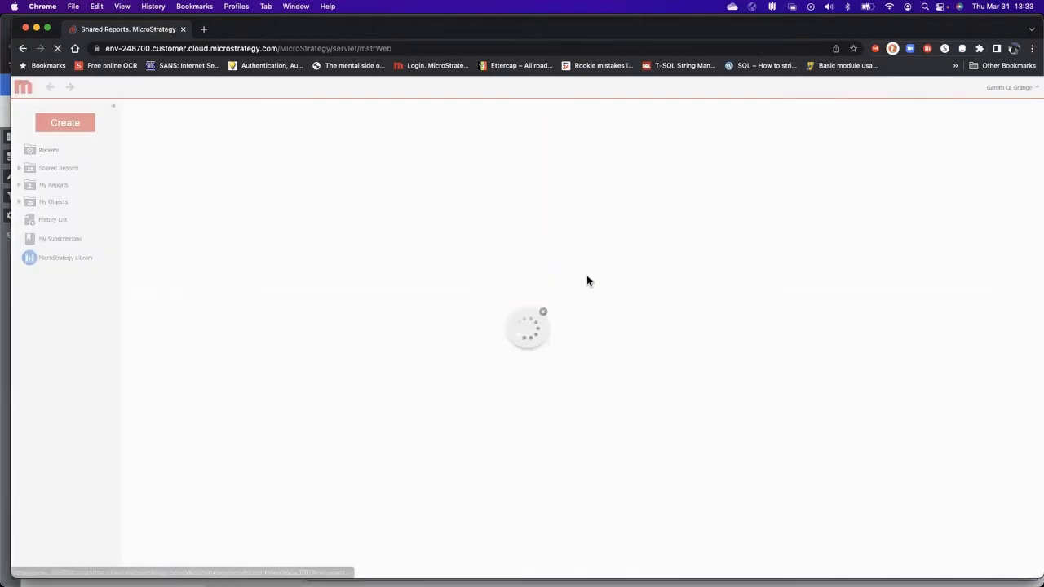
click(683, 190)
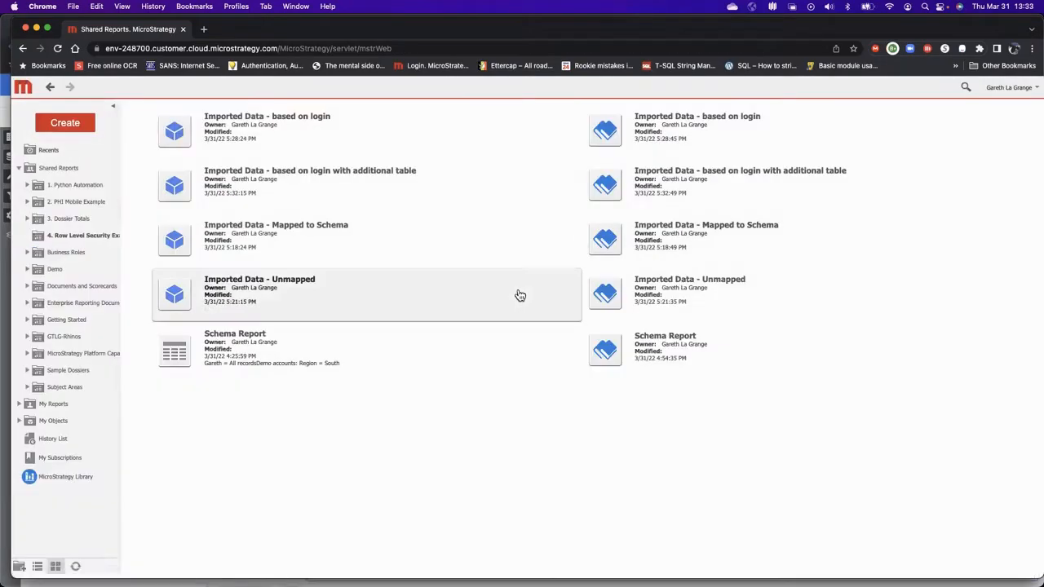
Step: Open the 'based on login with additional table' dossier and inspect its dataset options without choosing anything
click(657, 176)
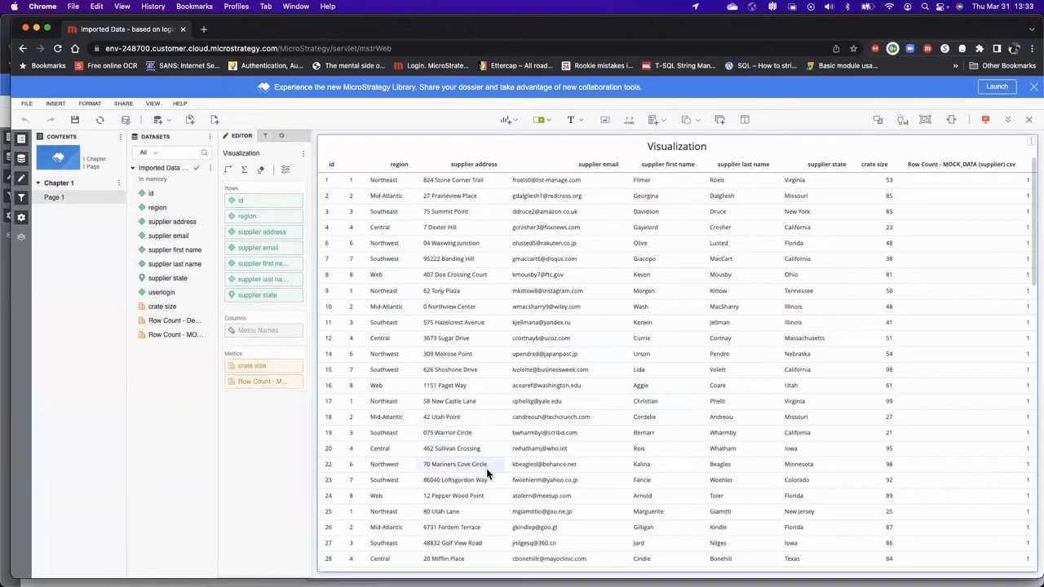
click(212, 166)
mouse_move(255, 245)
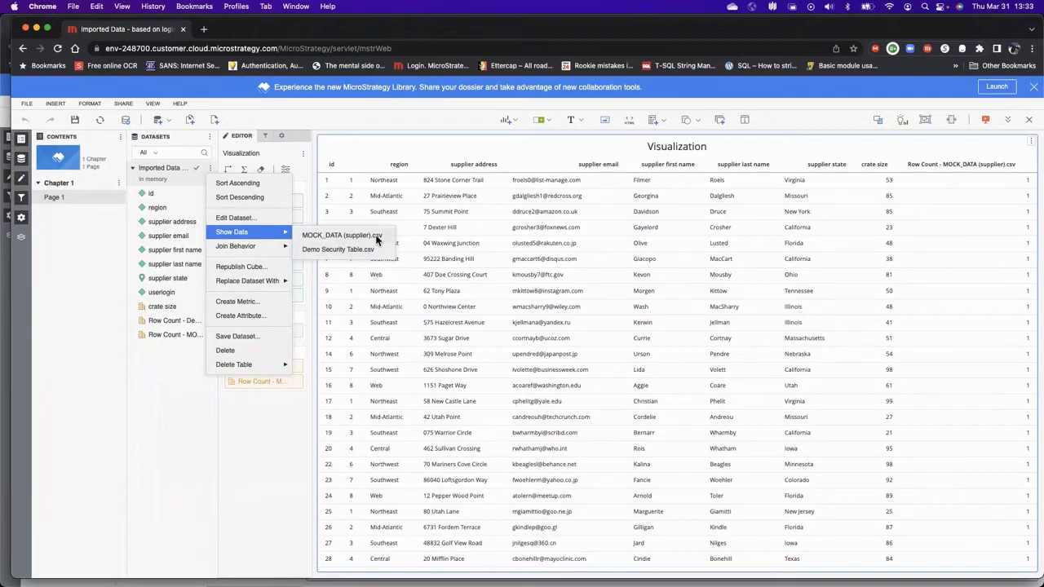
click(295, 450)
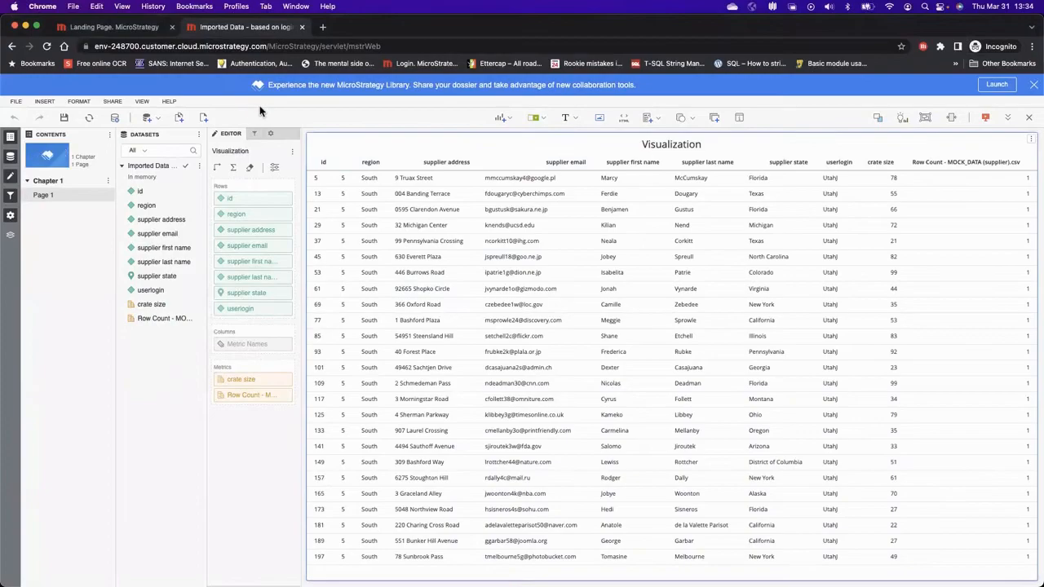
Step: Close the dossier, sign out, and log back in as a different user
click(1028, 118)
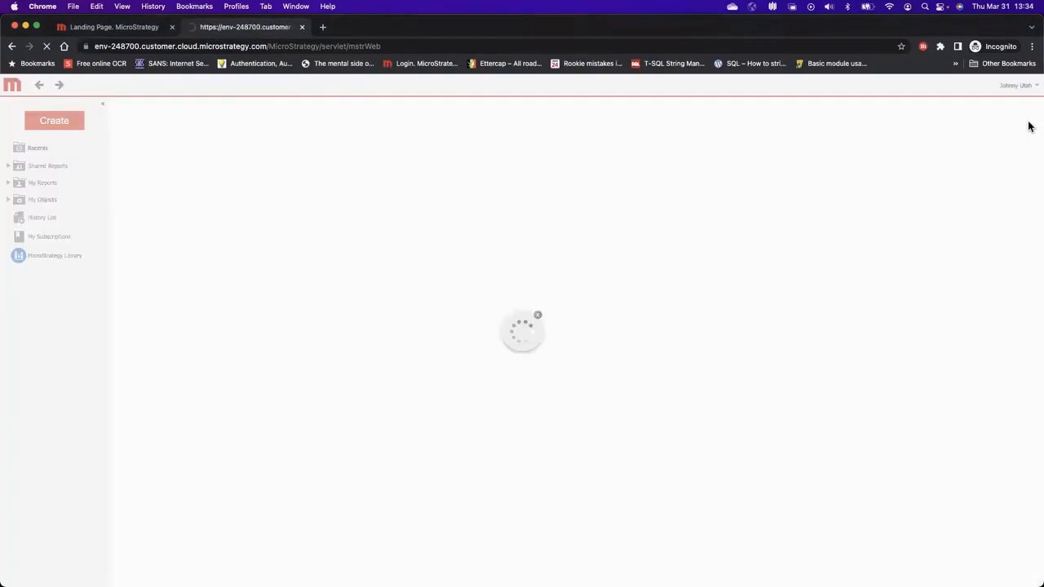
click(1030, 88)
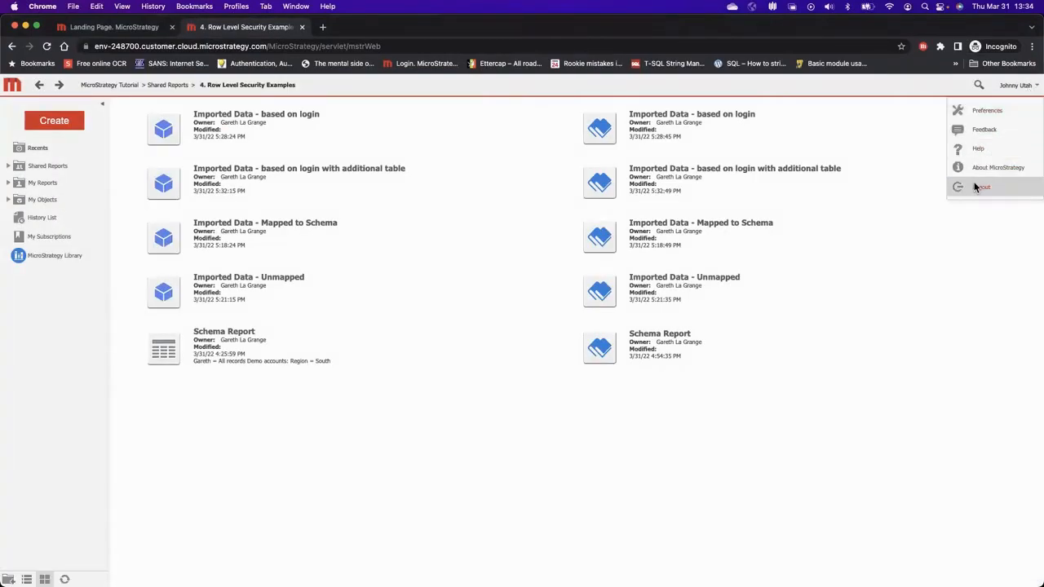
click(979, 184)
click(519, 149)
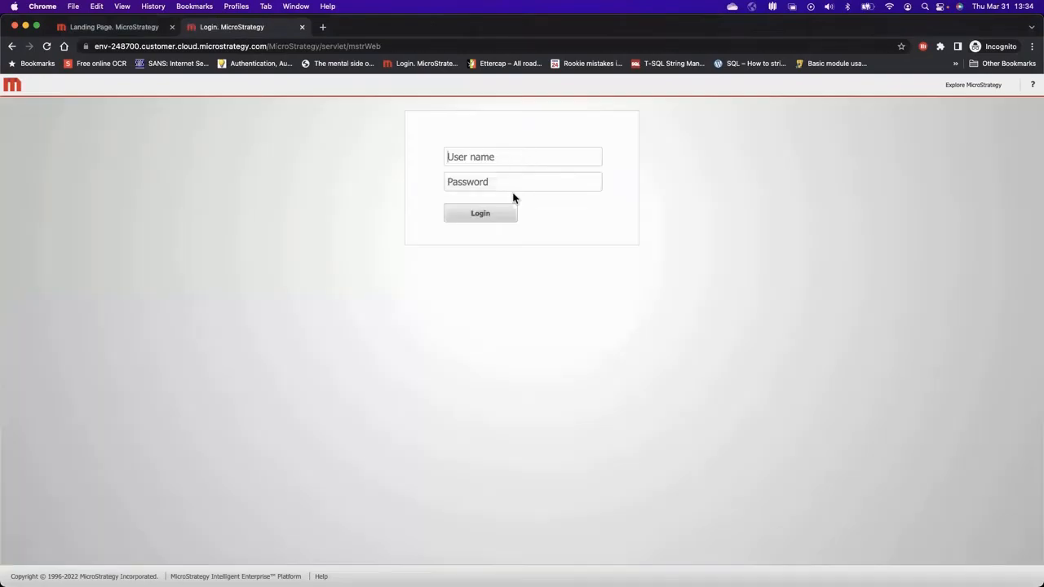
click(505, 164)
text(WickJ)
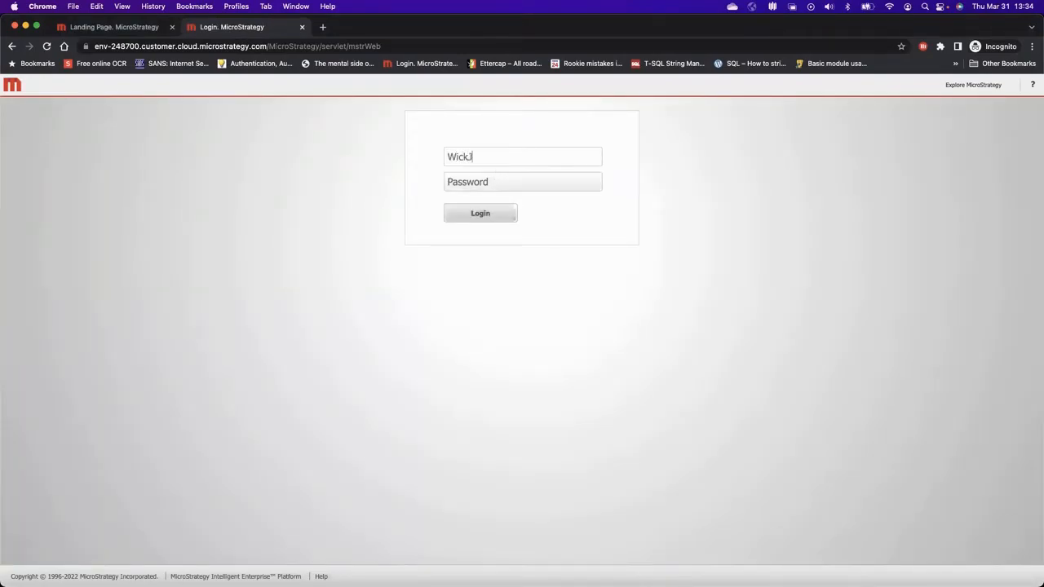
key(Tab)
text(********)
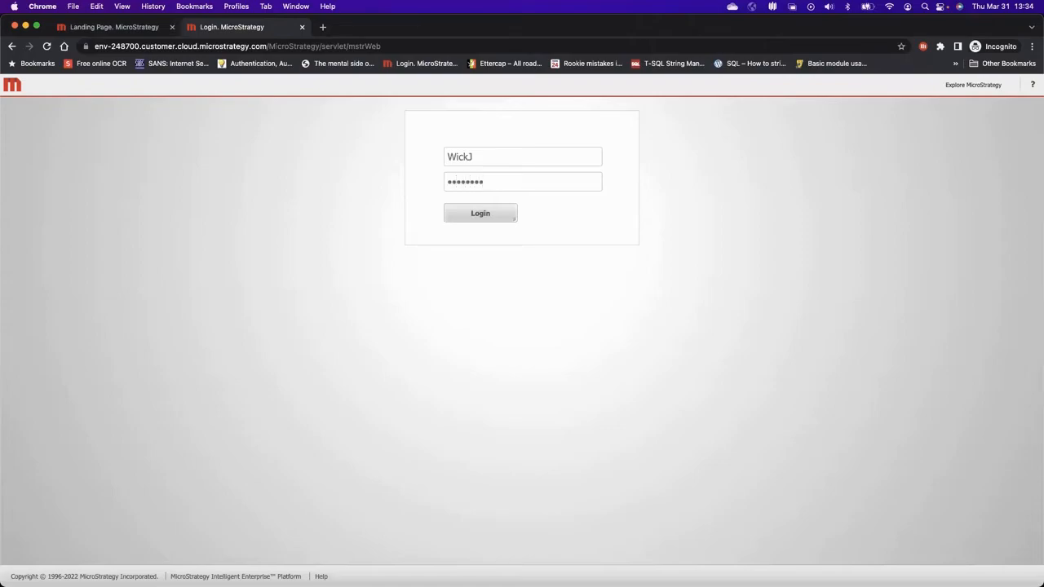
click(479, 216)
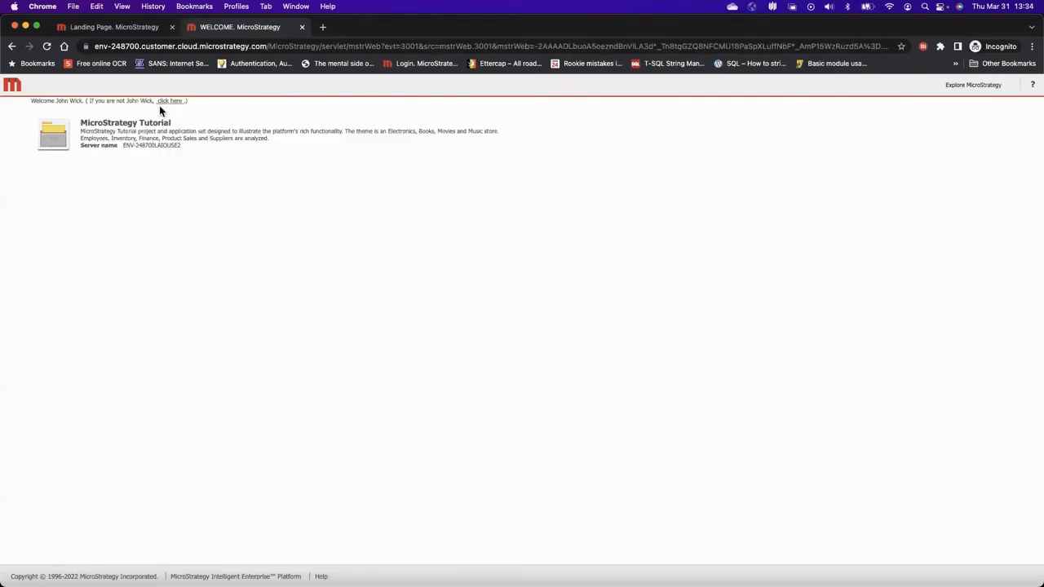
Step: Open the login-based dossier in 4. Row Level Security Examples from the MicroStrategy Tutorial project
click(106, 122)
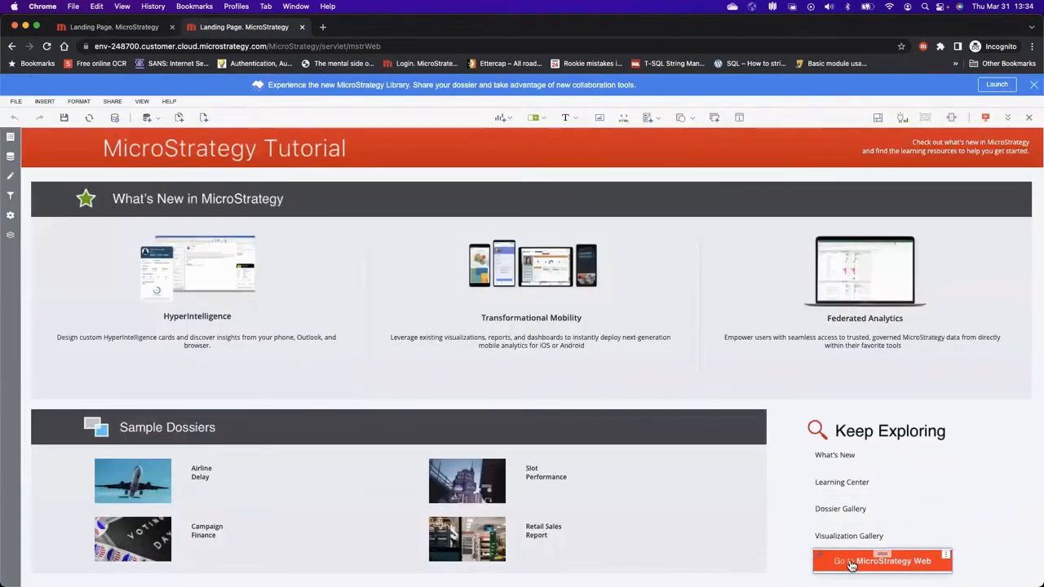
click(850, 563)
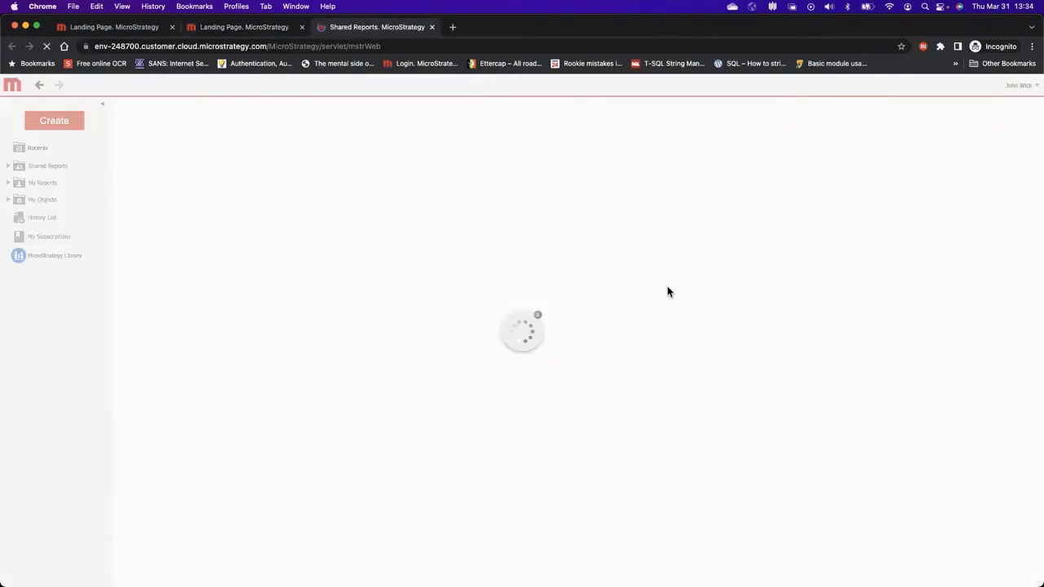
click(671, 173)
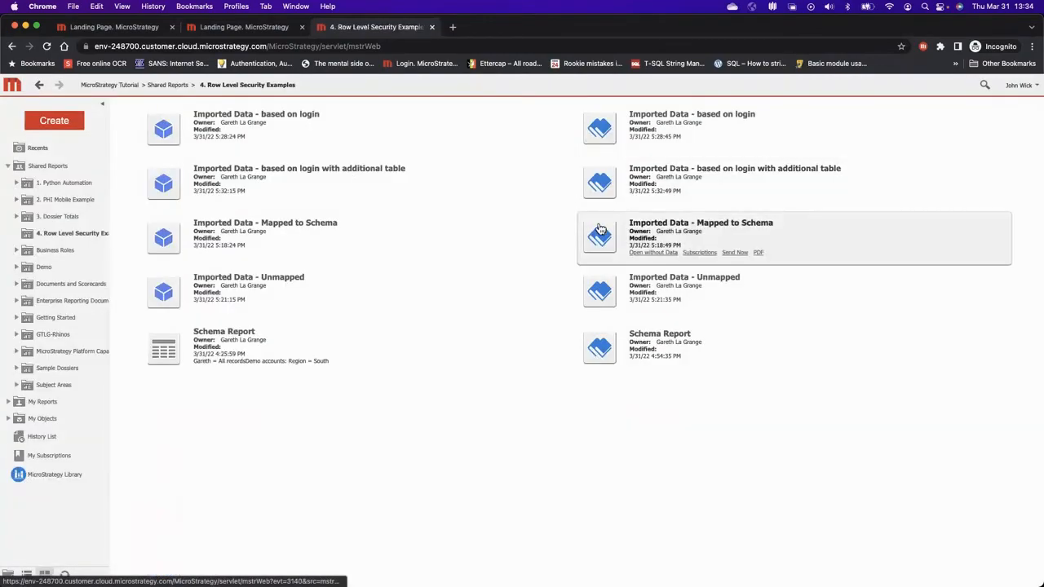
click(653, 174)
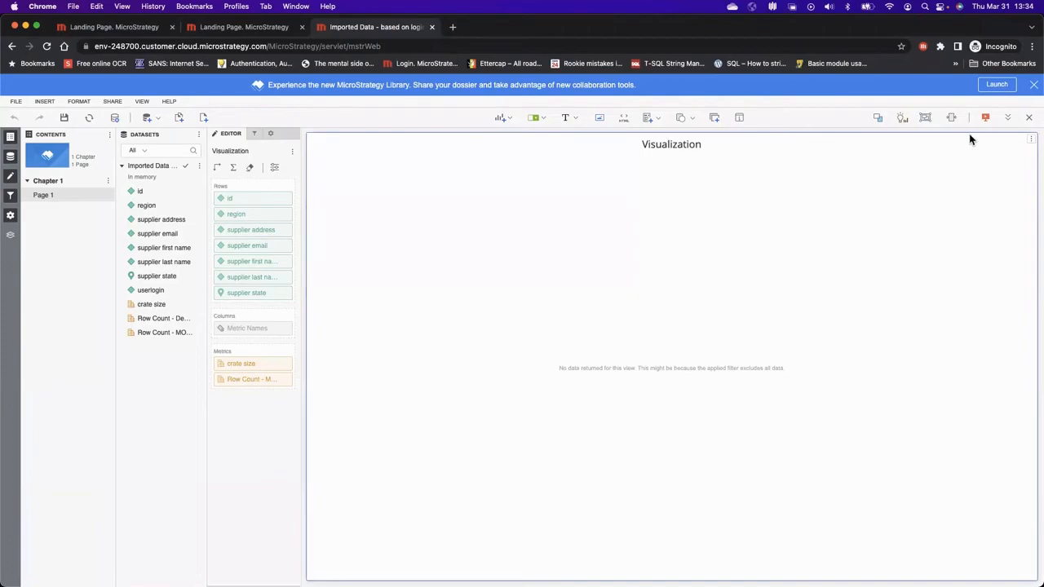
Step: Close the empty dossier and sign out of the current user's session
click(1029, 118)
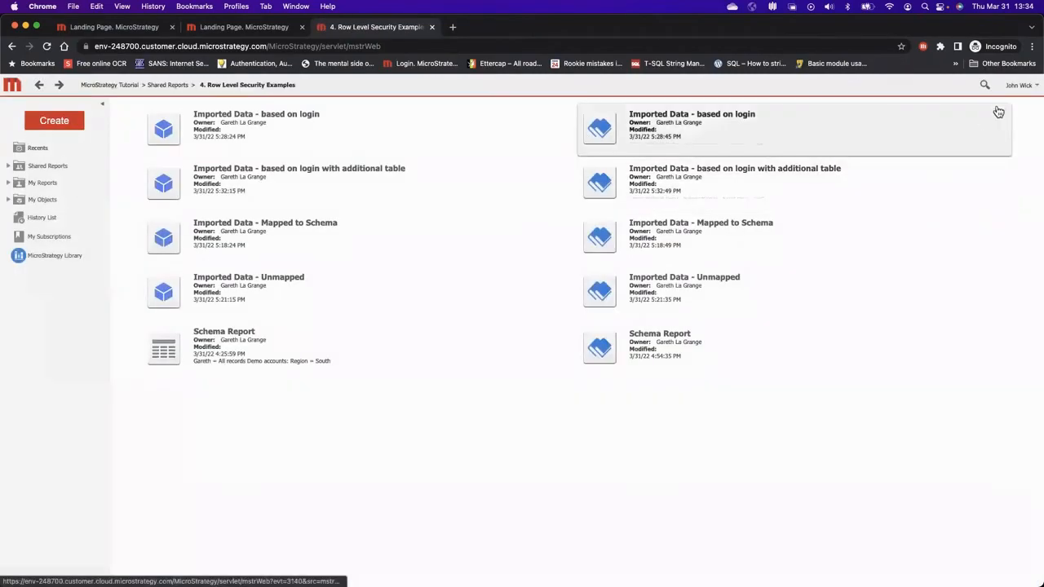
click(1021, 85)
click(970, 190)
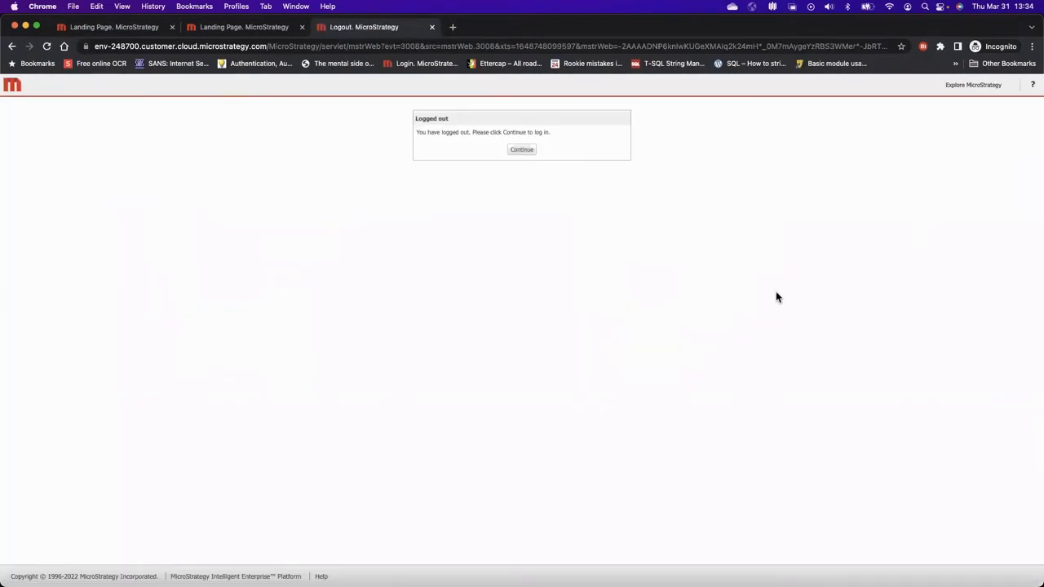
click(517, 151)
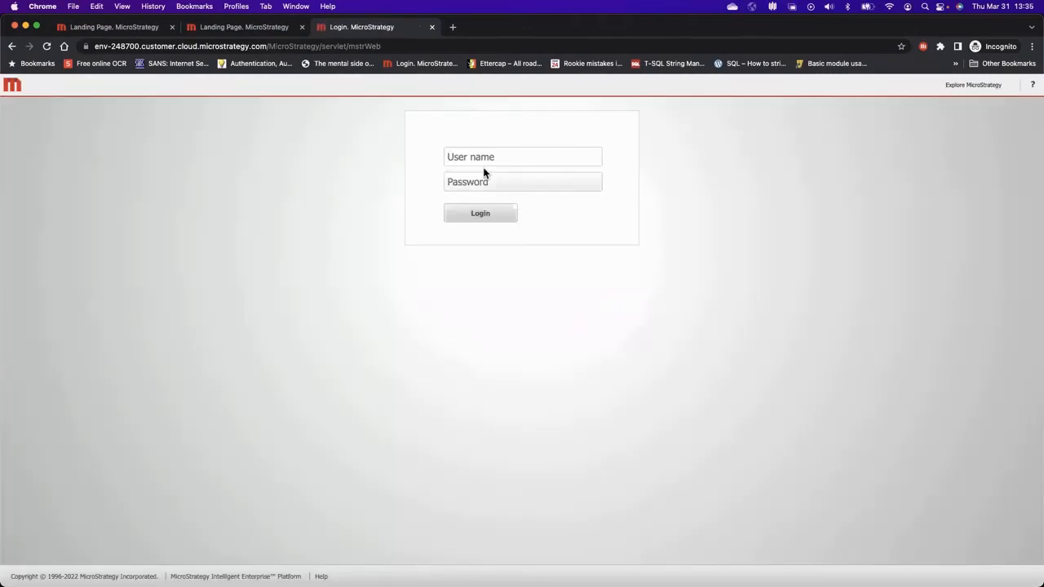
Step: Sign in as the South-region user and enter the MicroStrategy Tutorial project in MicroStrategy Web
text(UtahJ)
key(Tab)
text(********)
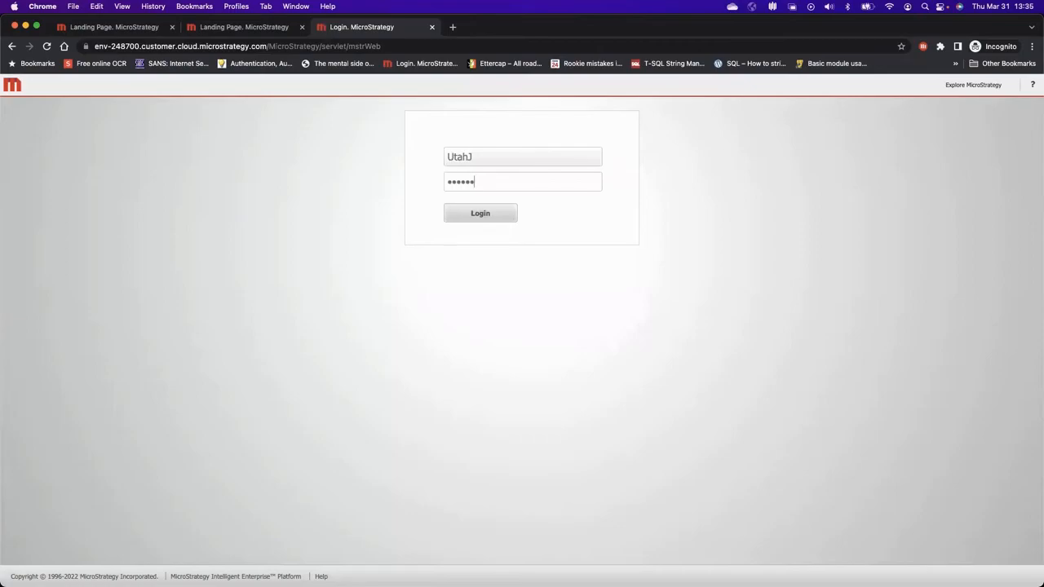
click(478, 214)
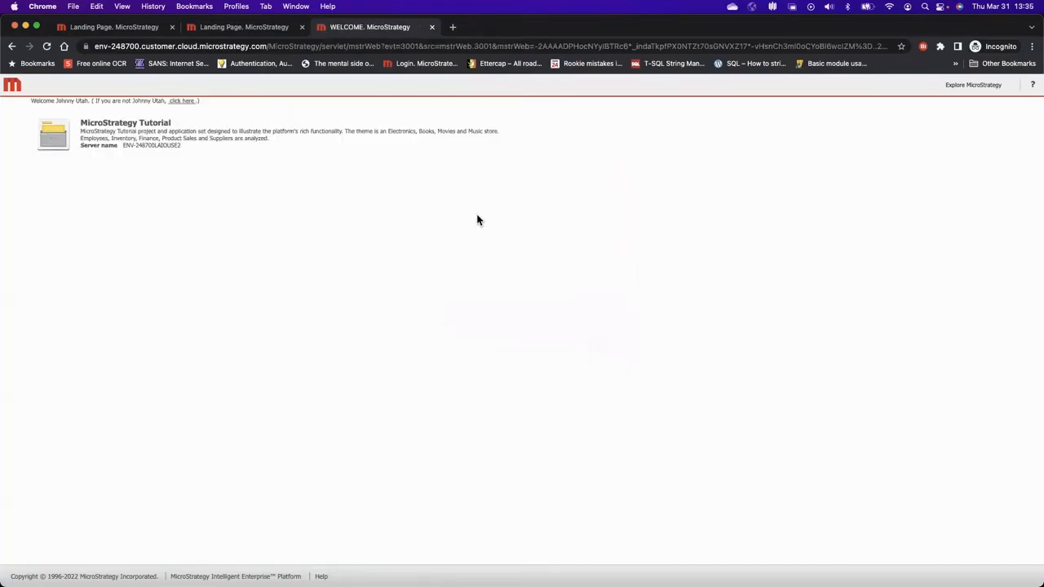
click(143, 151)
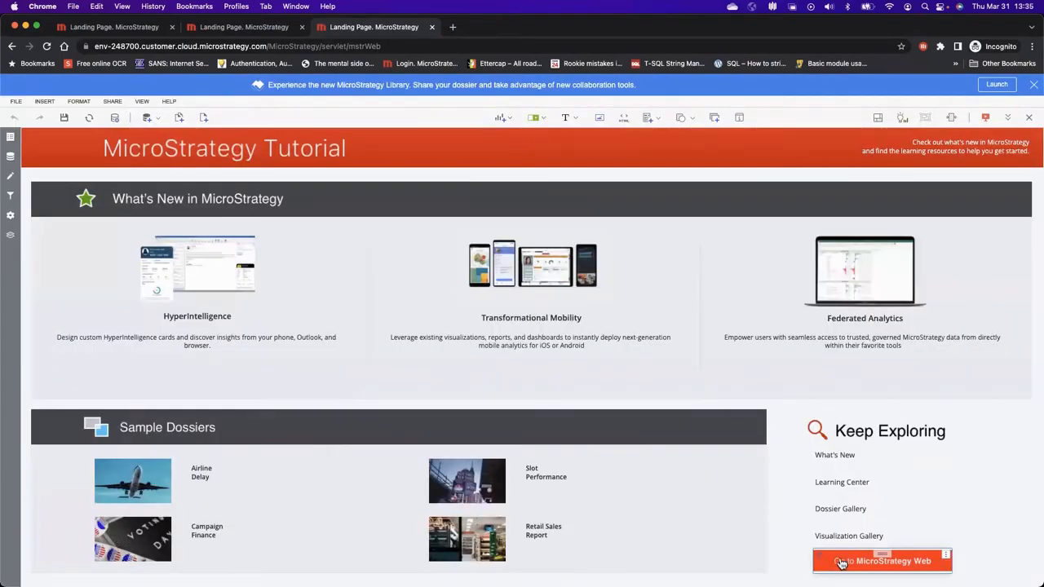
click(841, 563)
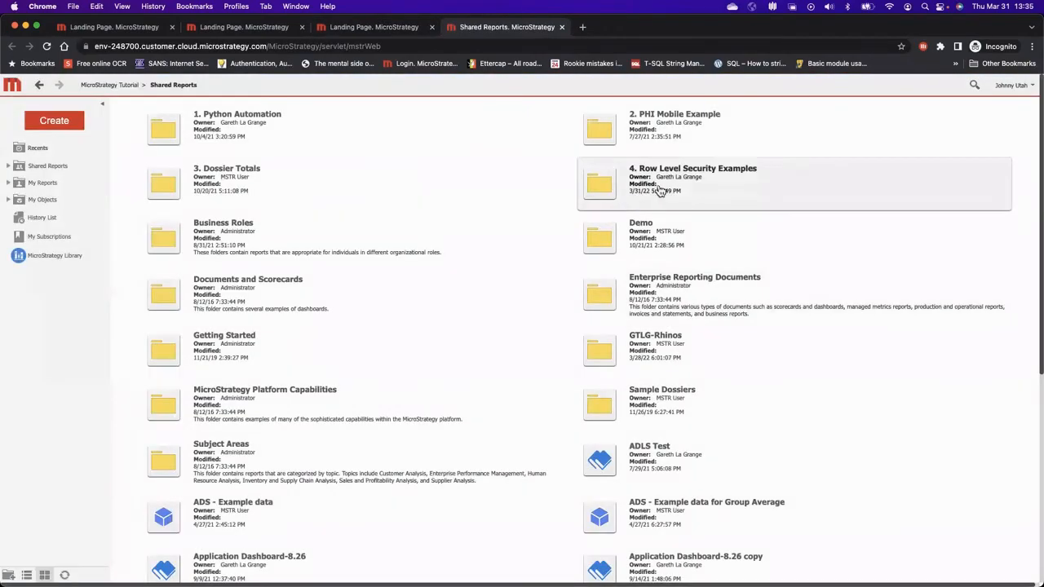
Step: Open the 4. Row Level Security Examples folder and its login-based dossier with additional table
click(659, 187)
click(667, 181)
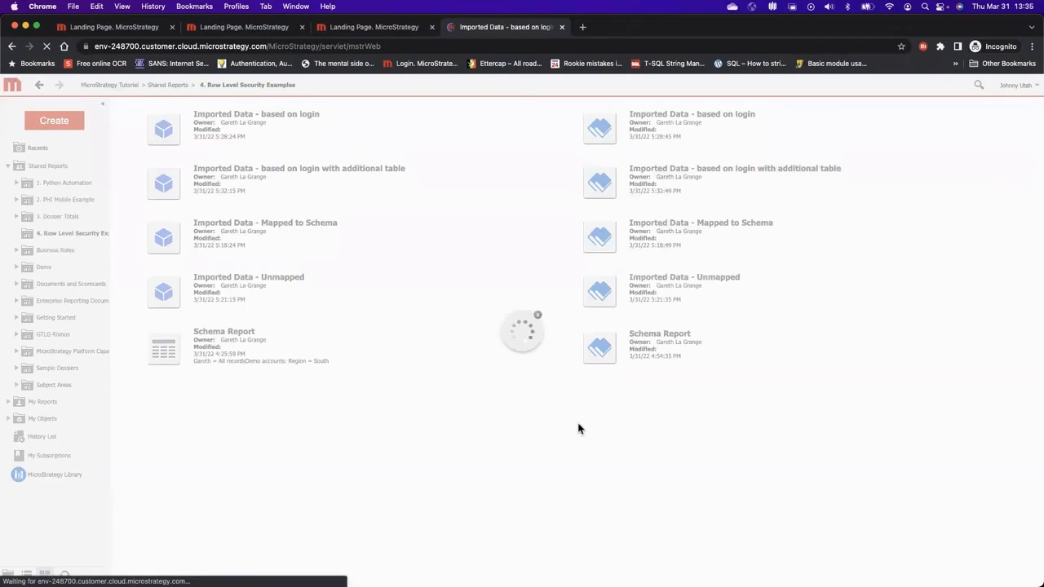